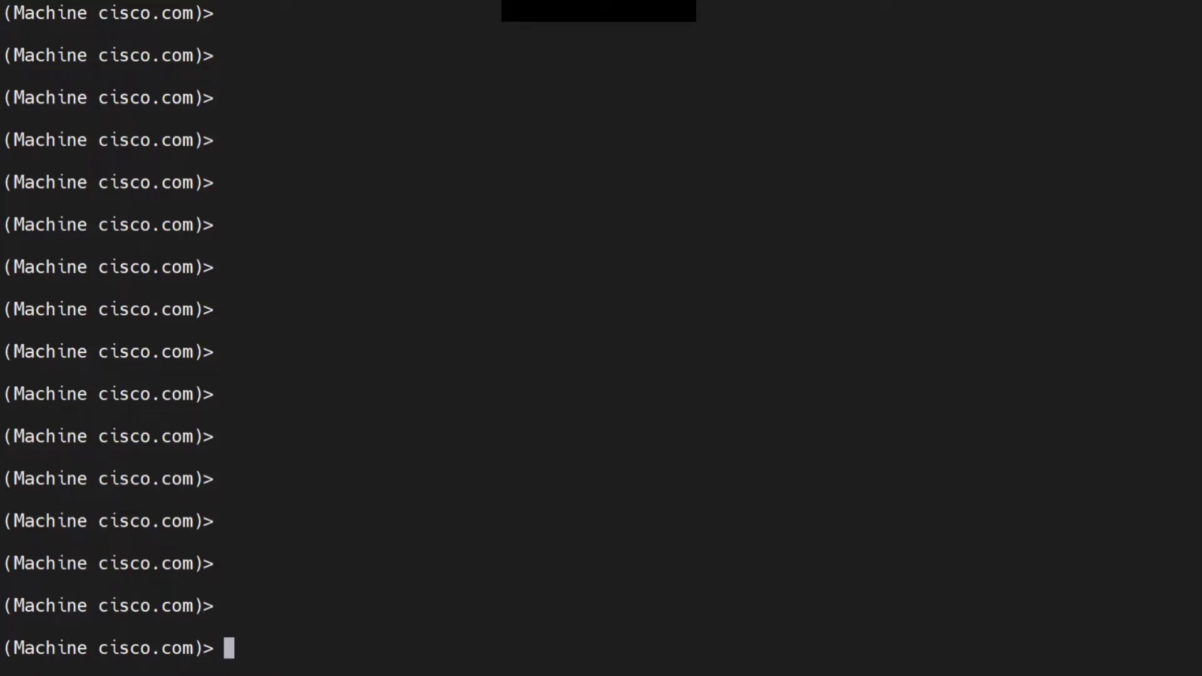
pyautogui.write('snmp')
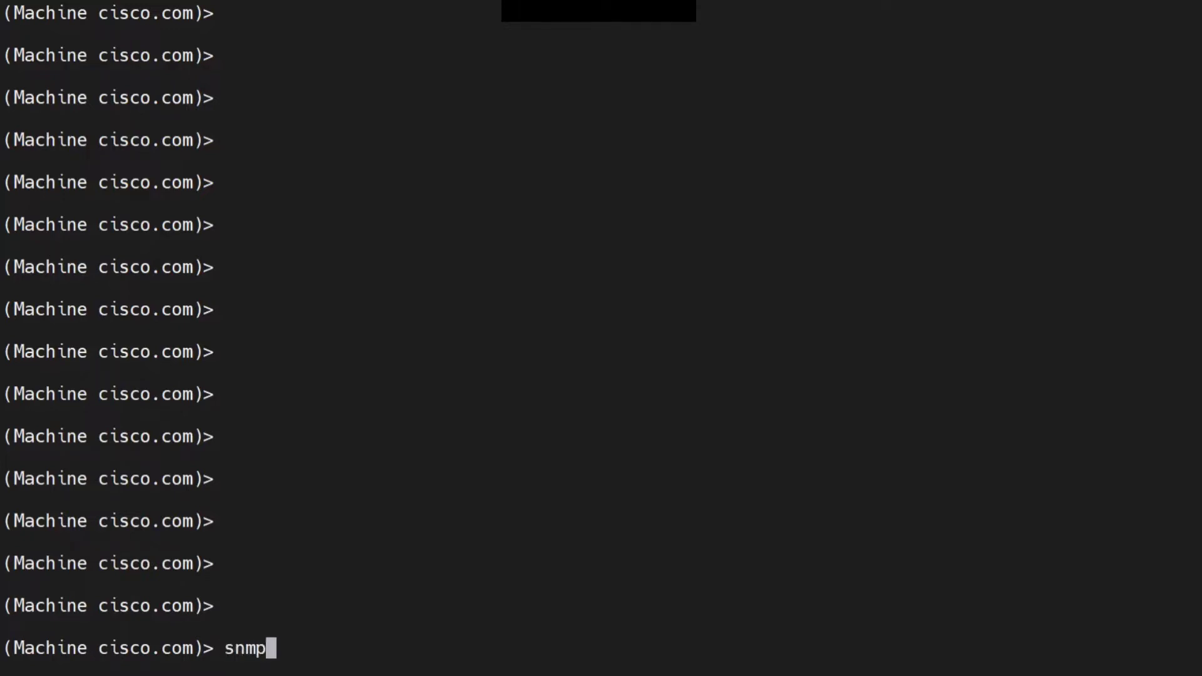
pyautogui.write('v3')
pyautogui.press('BackSpace')
pyautogui.press('BackSpace')
pyautogui.press('BackSpace')
pyautogui.press('BackSpace')
pyautogui.press('BackSpace')
pyautogui.press('BackSpace')
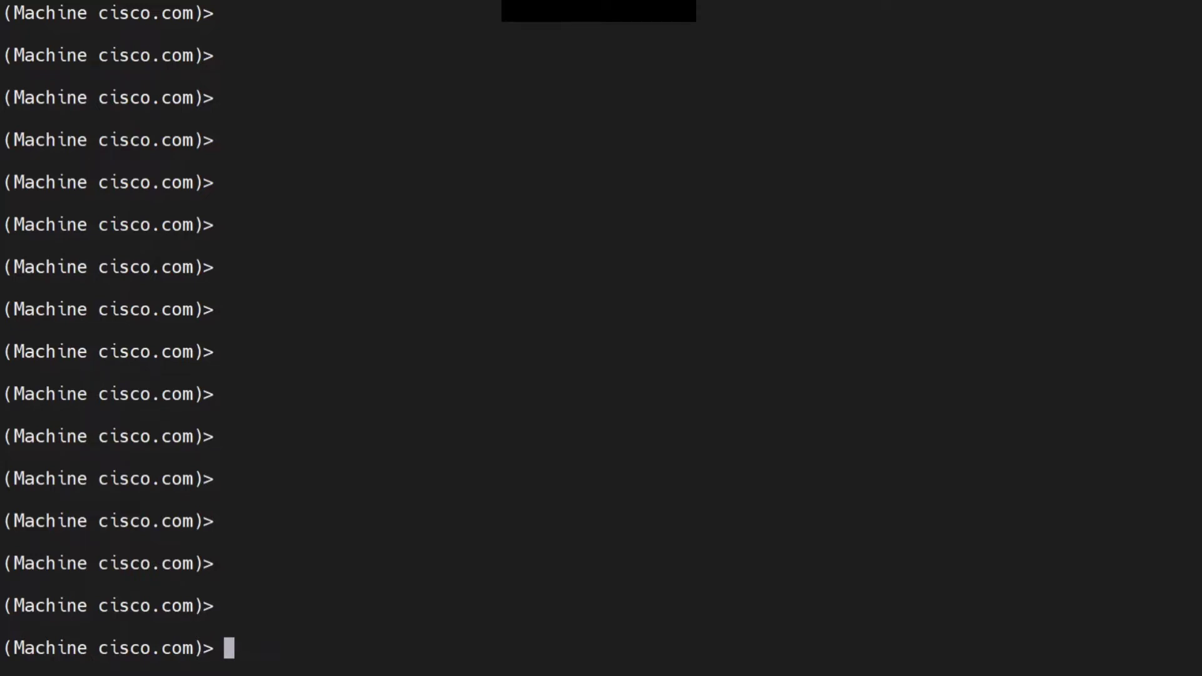
pyautogui.write('set')
pyautogui.press('BackSpace')
pyautogui.press('BackSpace')
pyautogui.press('BackSpace')
pyautogui.write('1,2,3')
pyautogui.press('BackSpace')
pyautogui.press('BackSpace')
pyautogui.press('BackSpace')
pyautogui.press('BackSpace')
pyautogui.press('BackSpace')
pyautogui.write('snmpv3 ')
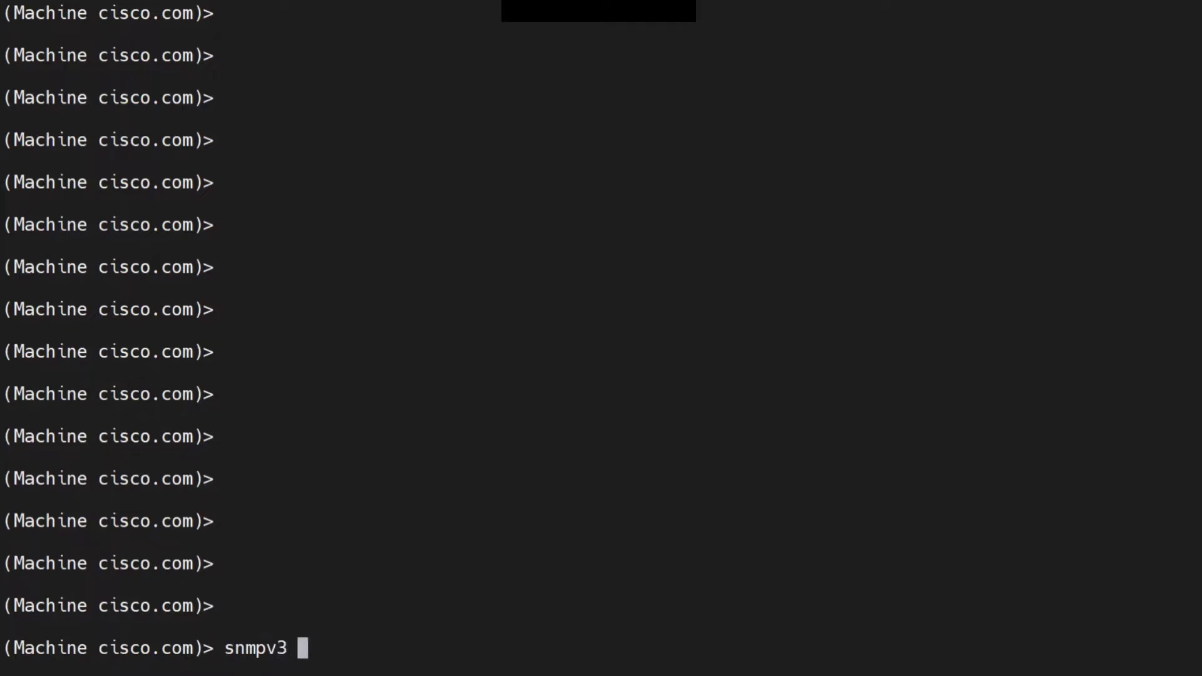
pyautogui.write('- v3get')
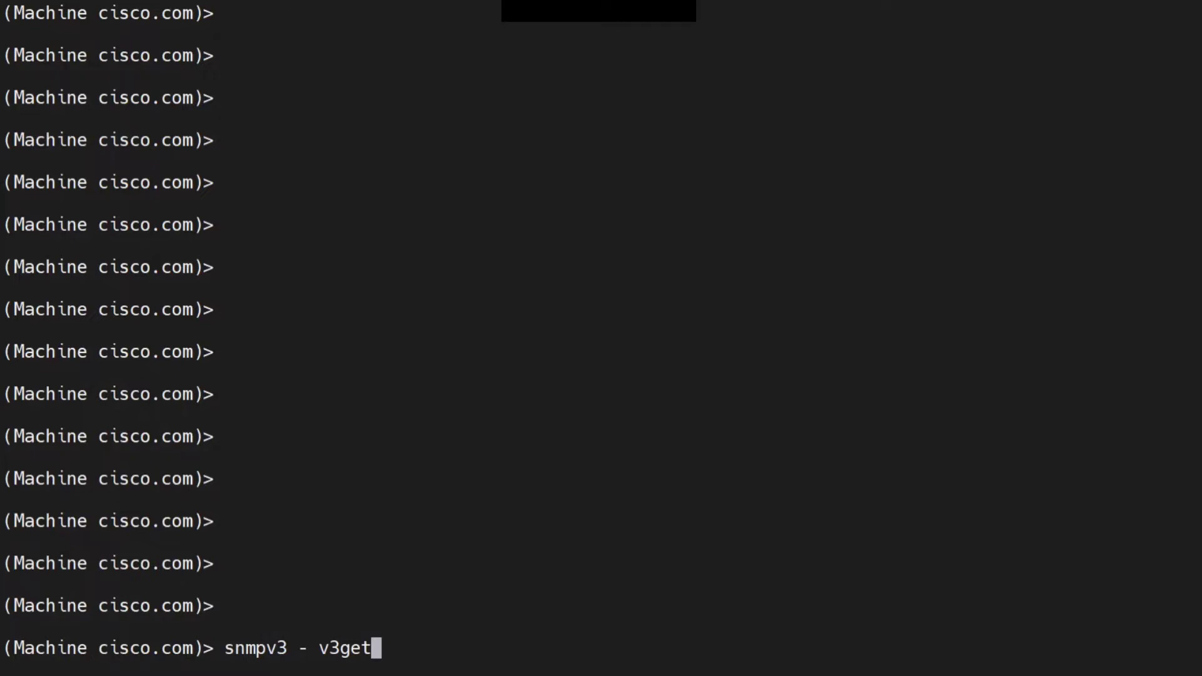
pyautogui.press('BackSpace')
pyautogui.press('BackSpace')
pyautogui.press('BackSpace')
pyautogui.press('BackSpace')
pyautogui.press('BackSpace')
pyautogui.press('BackSpace')
pyautogui.press('BackSpace')
pyautogui.press('BackSpace')
pyautogui.press('BackSpace')
pyautogui.press('BackSpace')
pyautogui.press('BackSpace')
pyautogui.press('BackSpace')
pyautogui.press('BackSpace')
pyautogui.press('BackSpace')
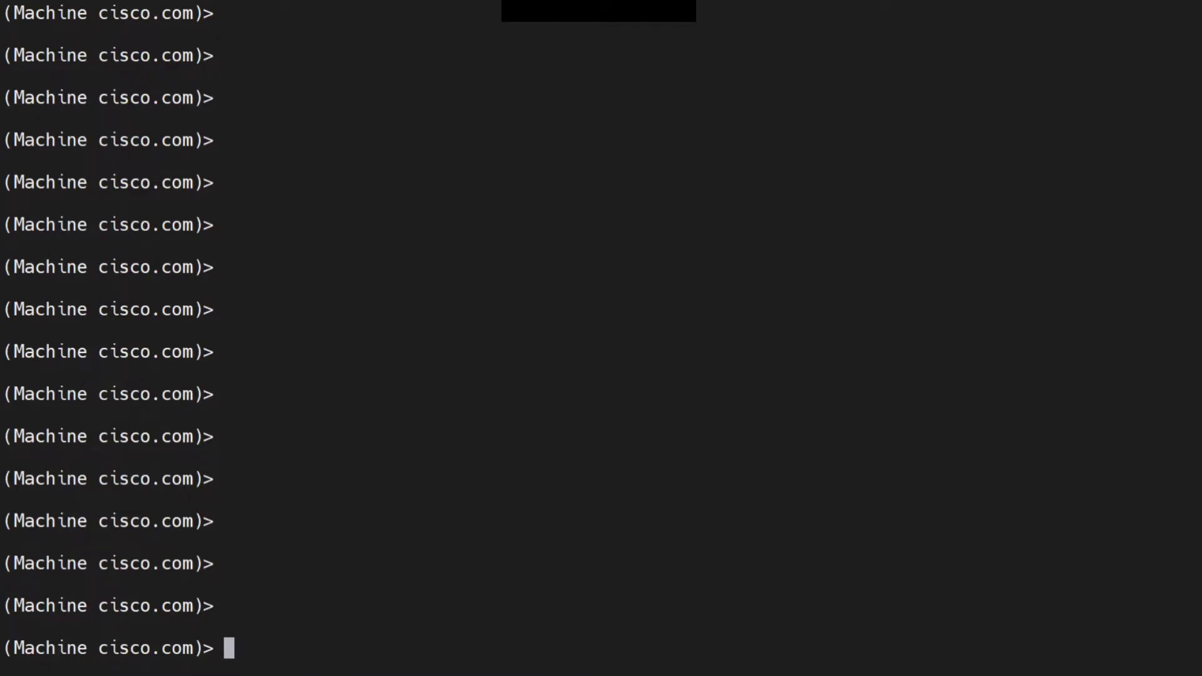
# Run the snmpconfig command and accept the default choice to switch to editing at cluster mode
pyautogui.write('snmpc')
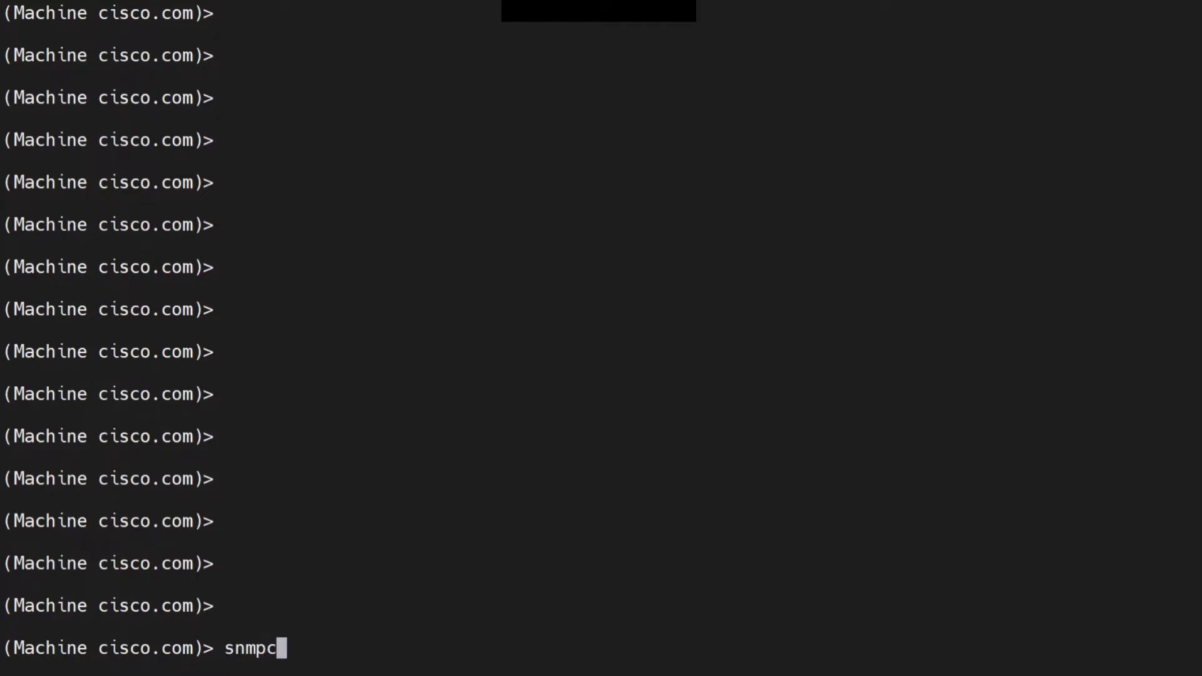
pyautogui.press('BackSpace')
pyautogui.press('BackSpace')
pyautogui.write('pconfig')
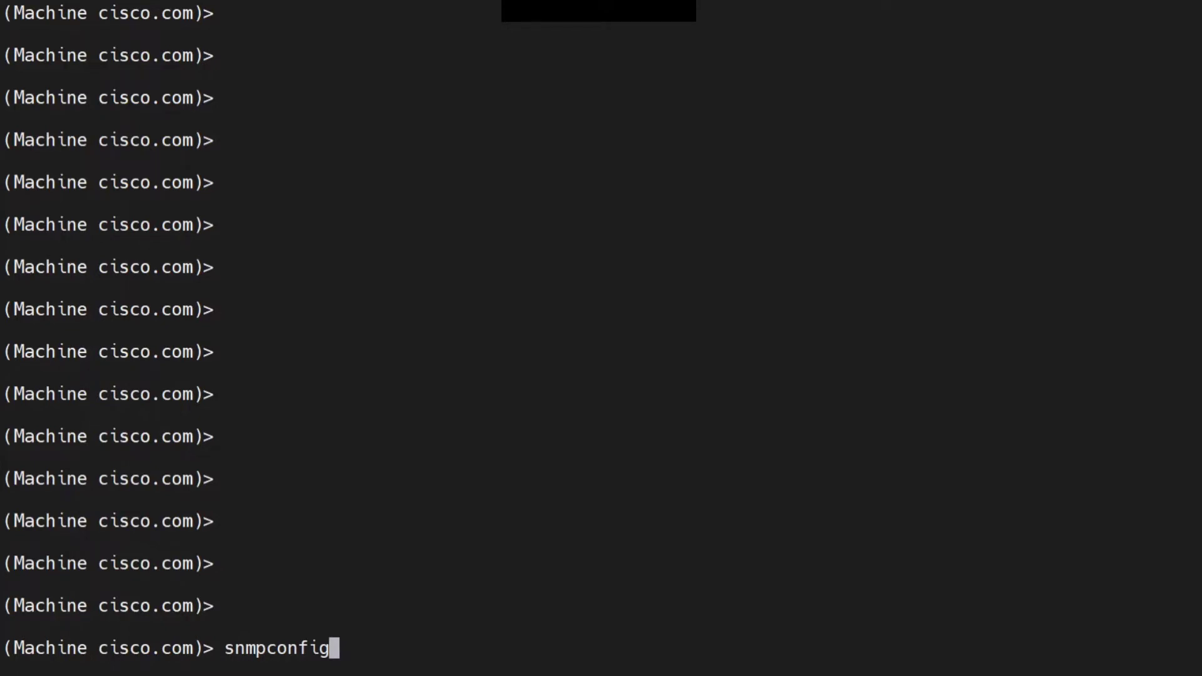
pyautogui.press('Return')
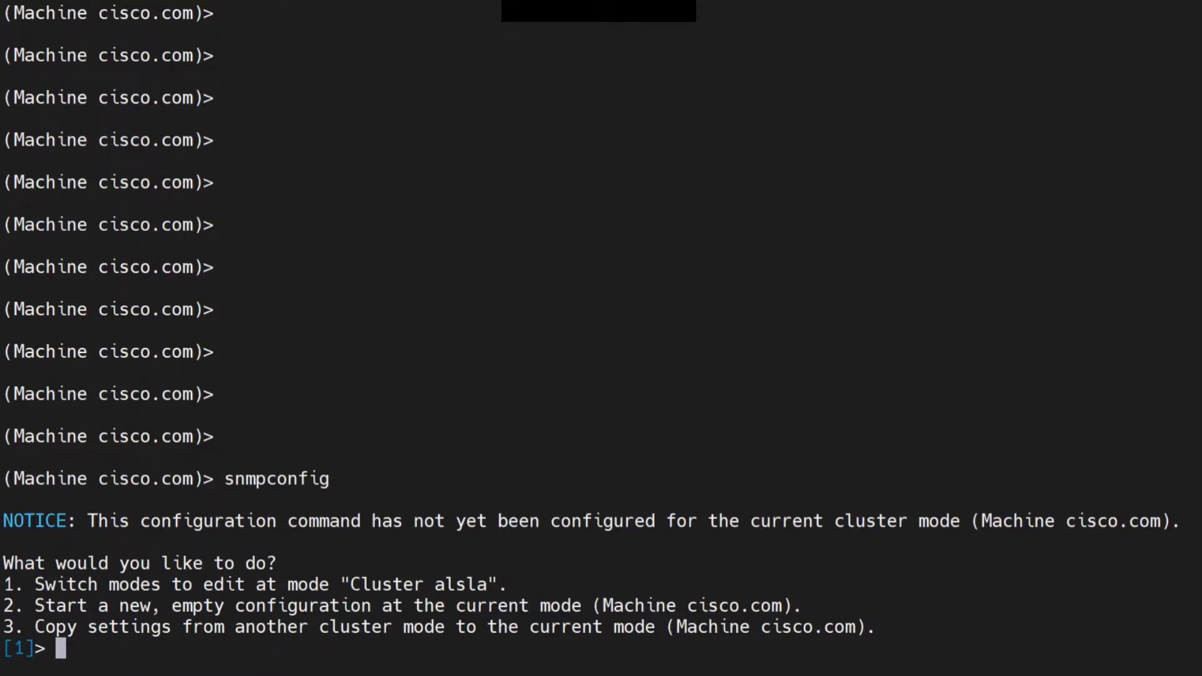
pyautogui.press('Return')
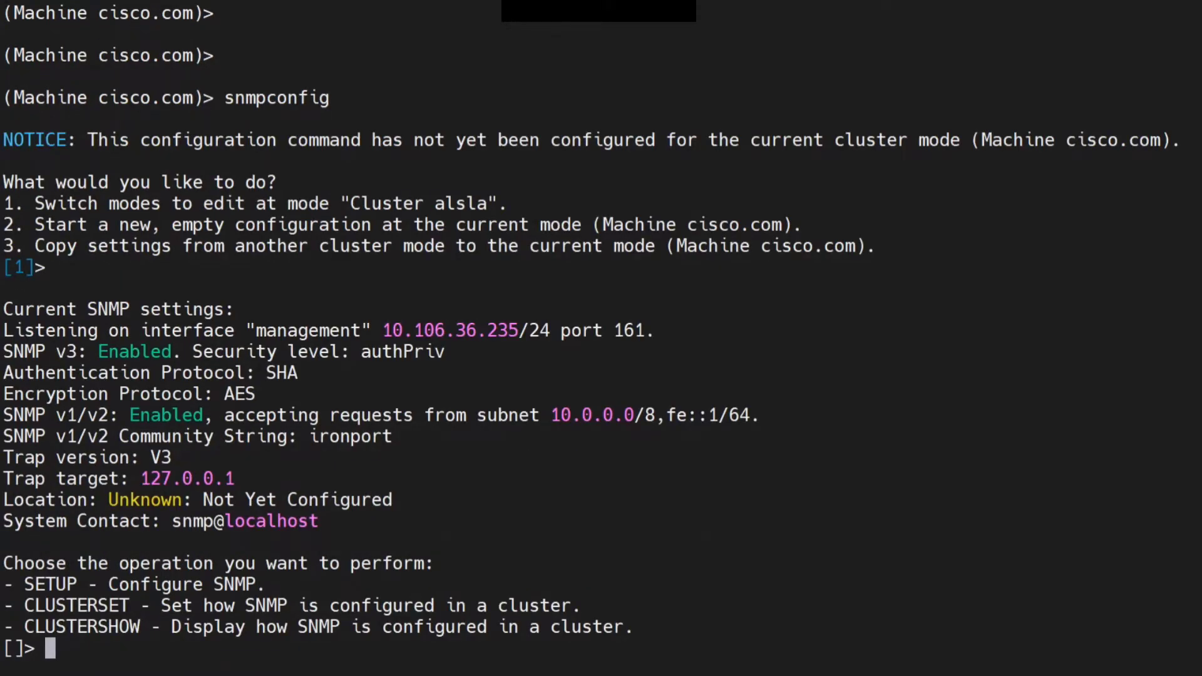
# Start the SETUP operation for SNMP and keep SNMP enabled
pyautogui.moveTo(325, 532); pyautogui.dragTo(3, 310)
pyautogui.click(2, 309)
pyautogui.write('setup')
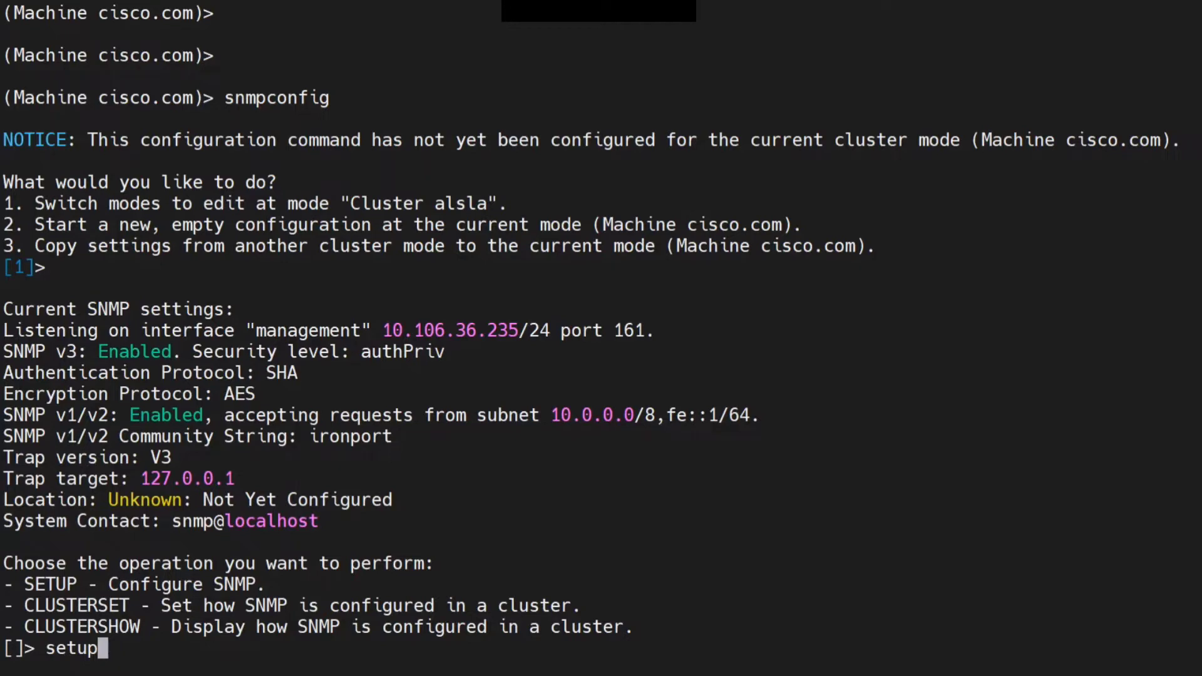
pyautogui.press('Return')
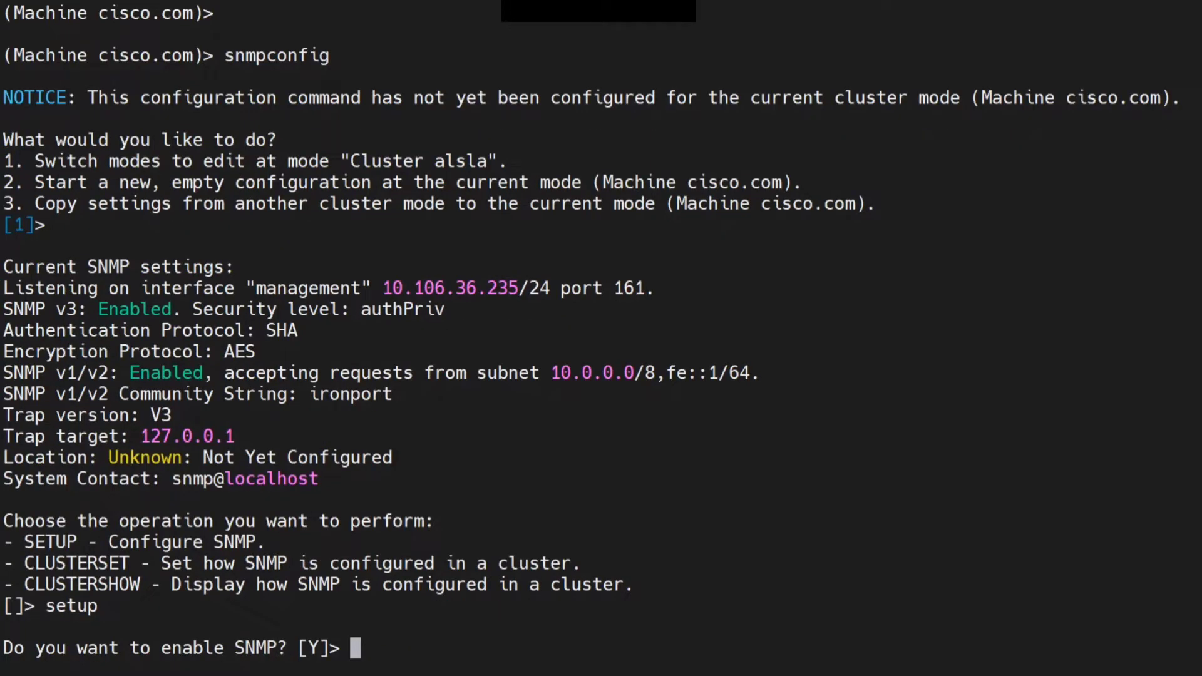
pyautogui.press('Return')
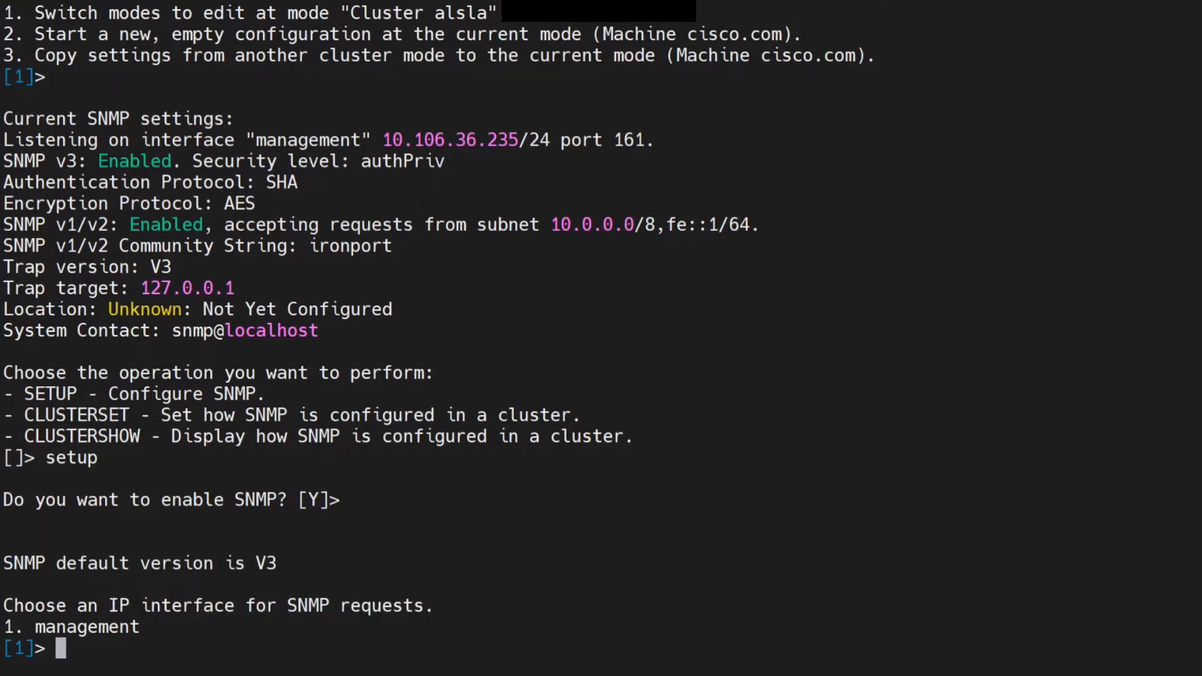
# Accept the defaults: management interface, port 161, authPriv security level, SHA authentication and AES privacy protocol
pyautogui.press('Return')
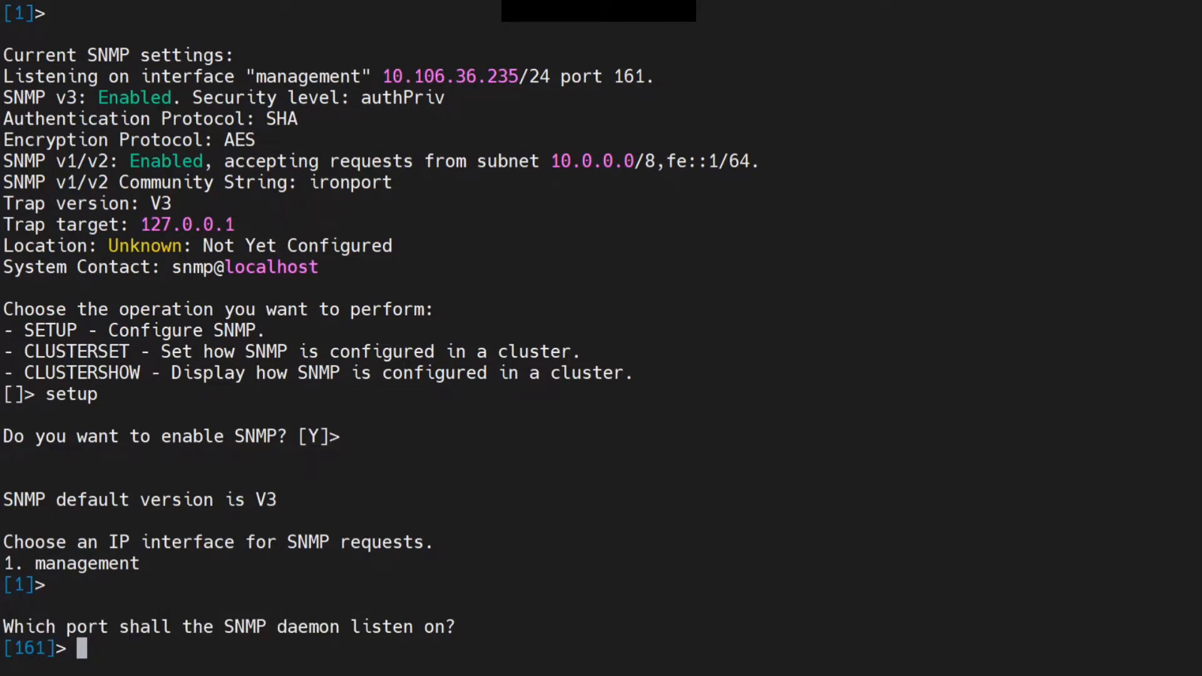
pyautogui.press('Return')
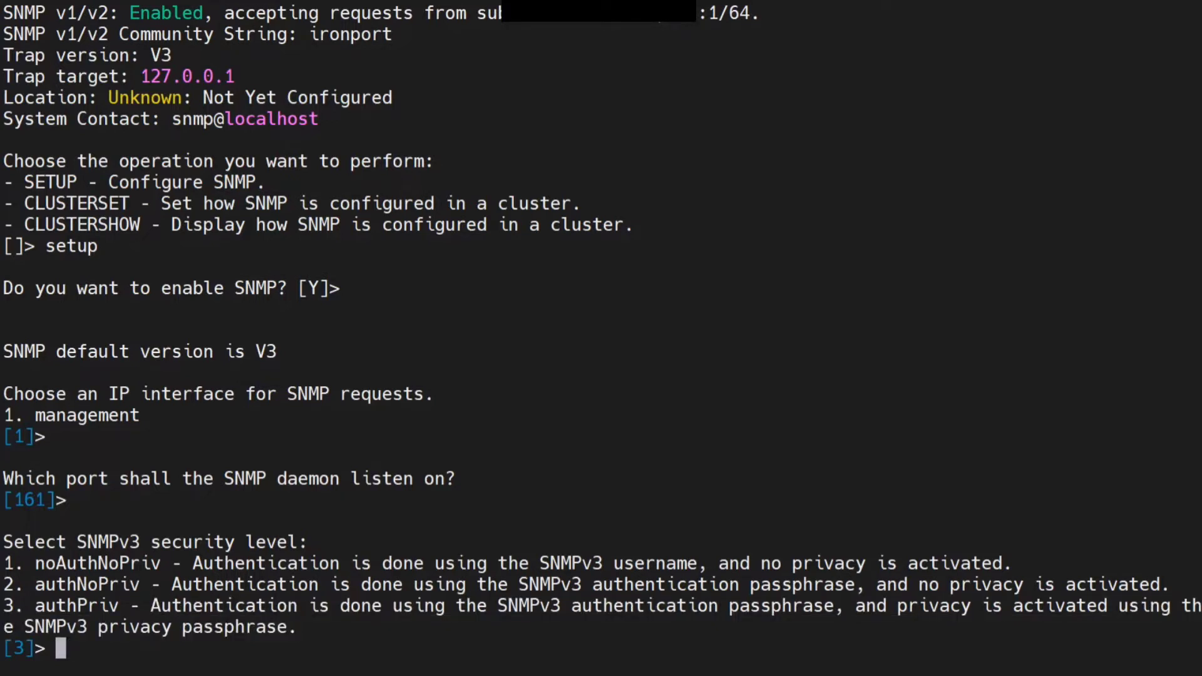
pyautogui.press('Return')
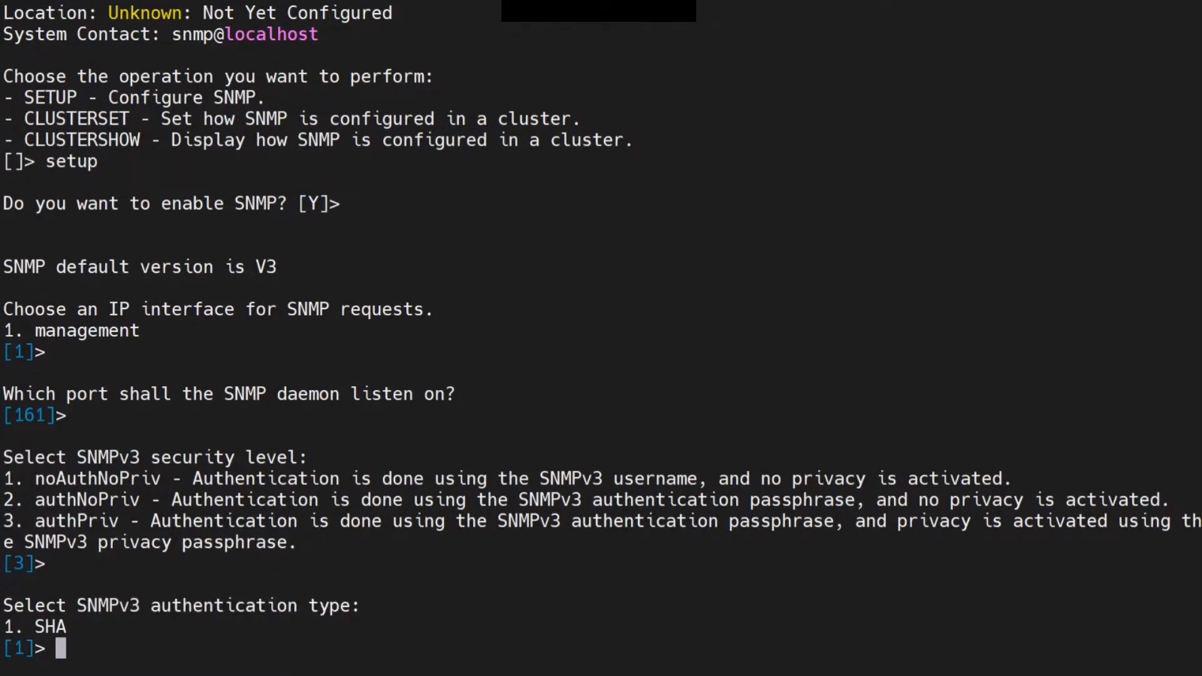
pyautogui.press('Return')
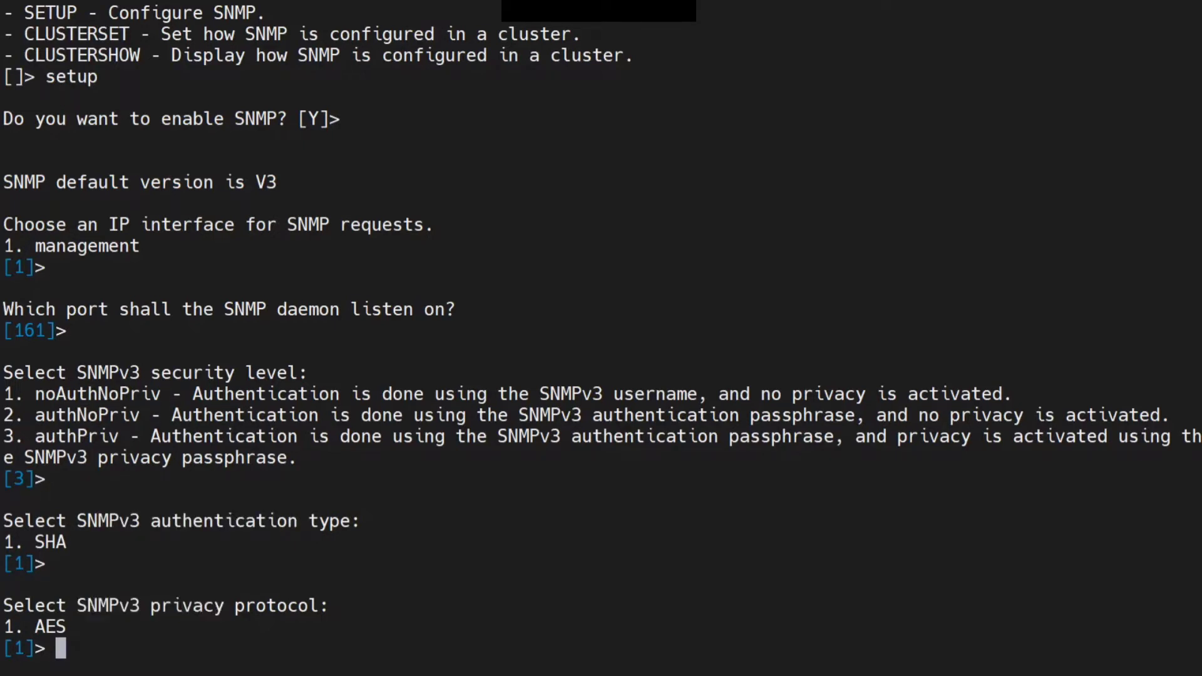
pyautogui.press('Return')
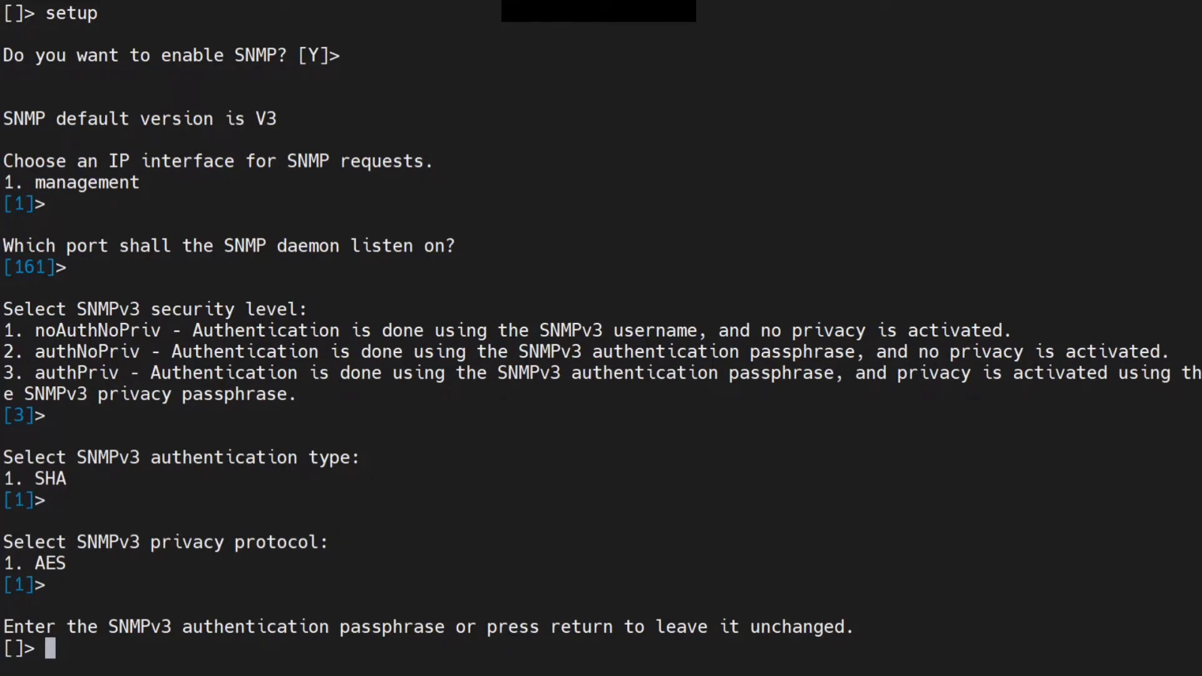
# Leave the SNMPv3 authentication and privacy passphrases unchanged, confirming each blank entry
pyautogui.press('Return')
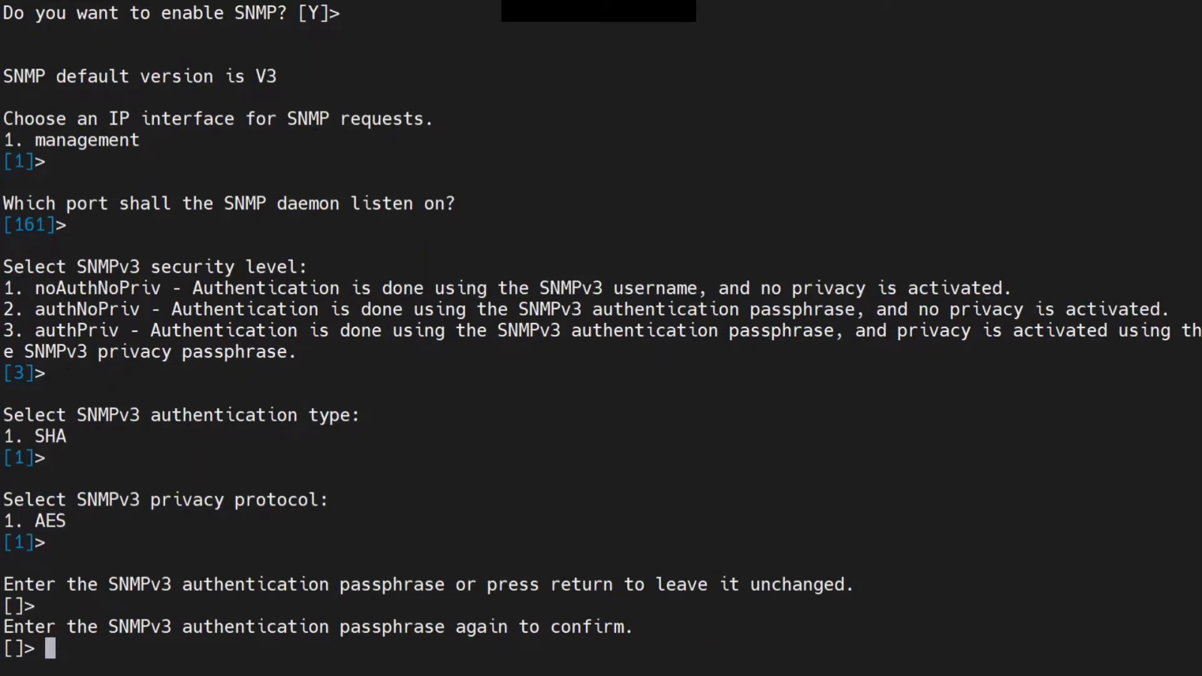
pyautogui.press('Return')
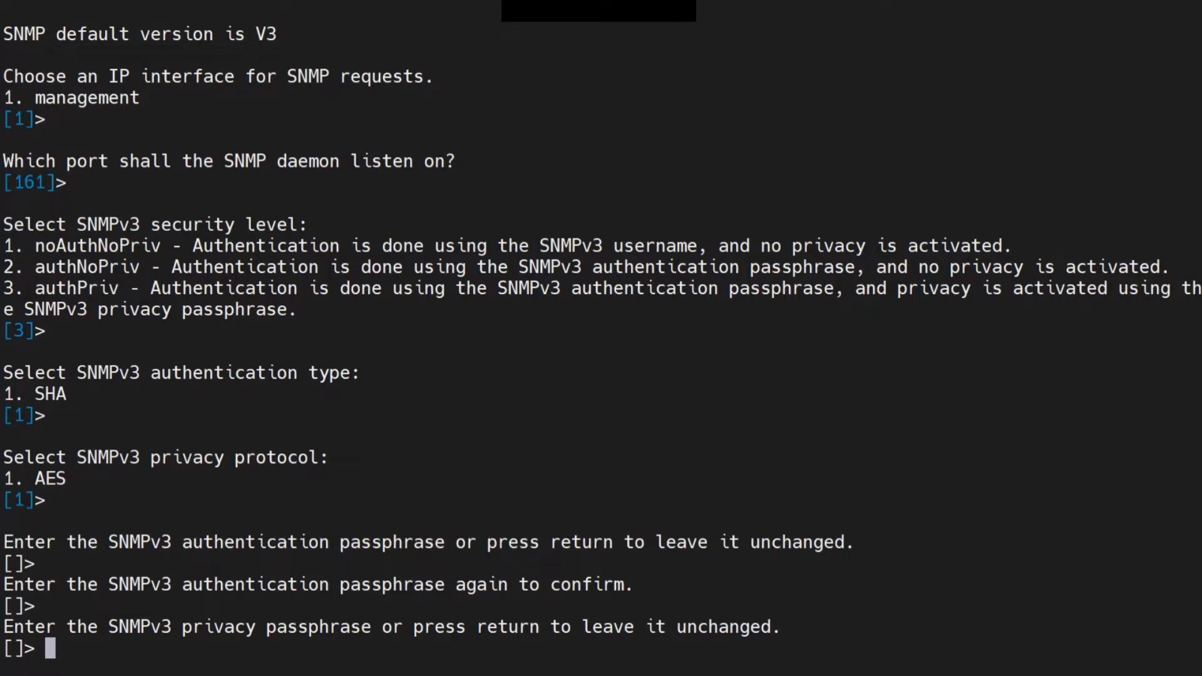
pyautogui.press('Return')
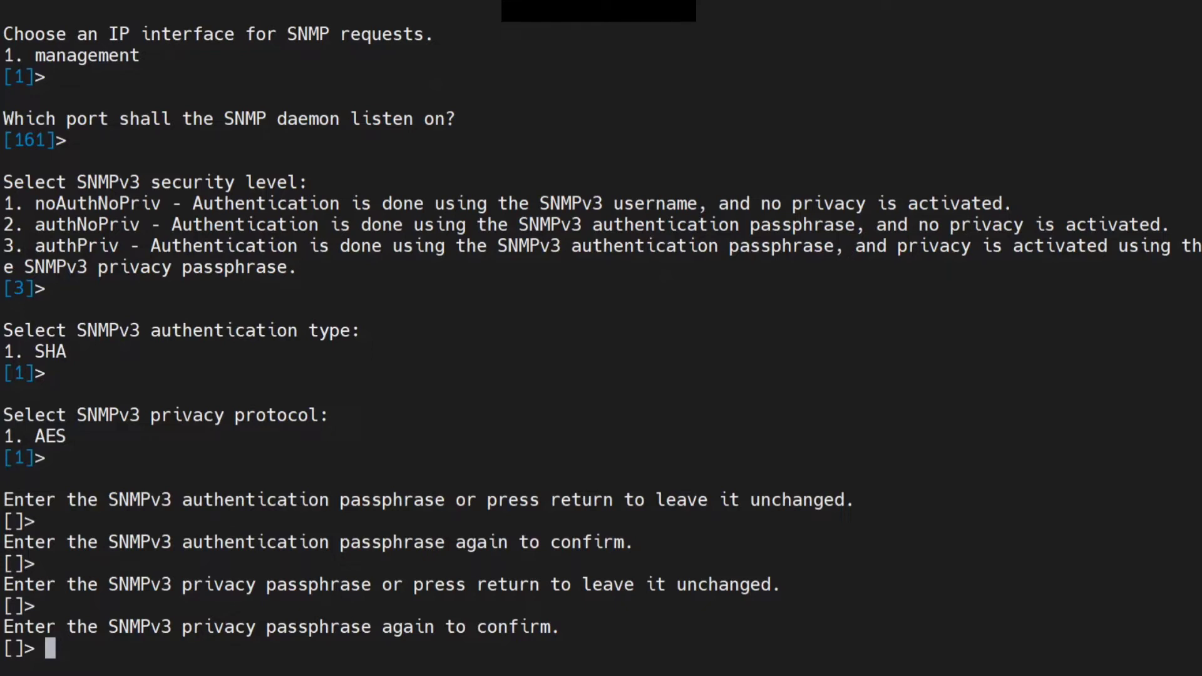
pyautogui.press('Return')
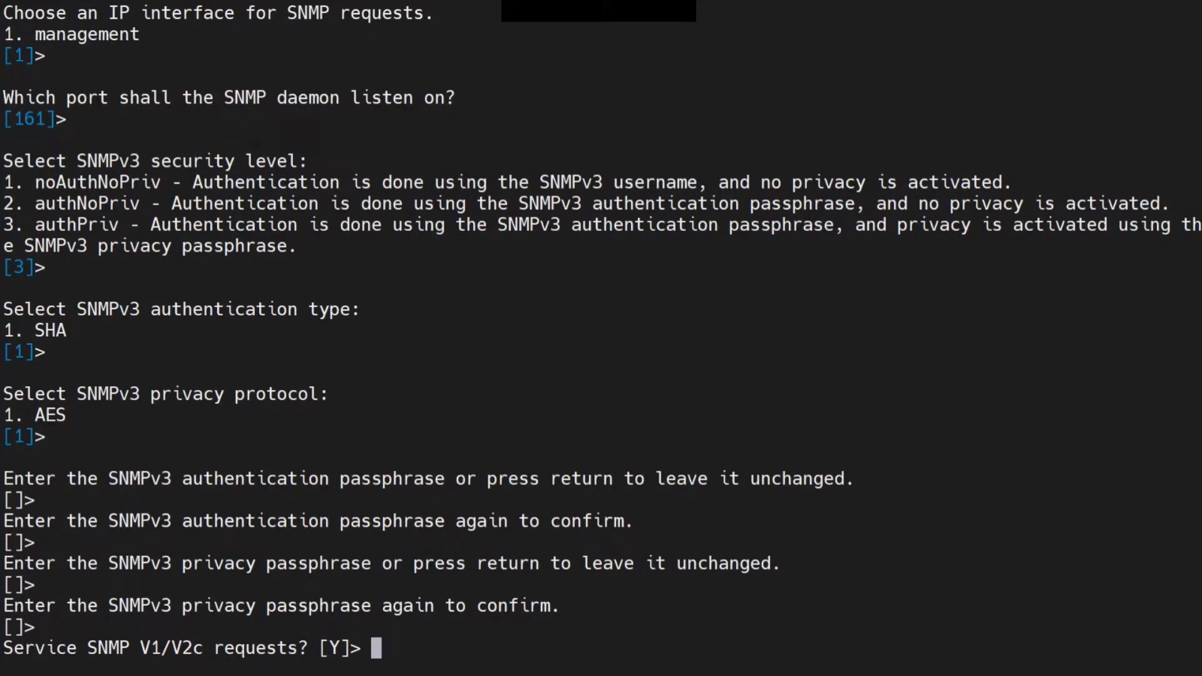
# Keep servicing SNMP V1/V2c requests with the ironport community string from IPv4 addresses
pyautogui.press('Return')
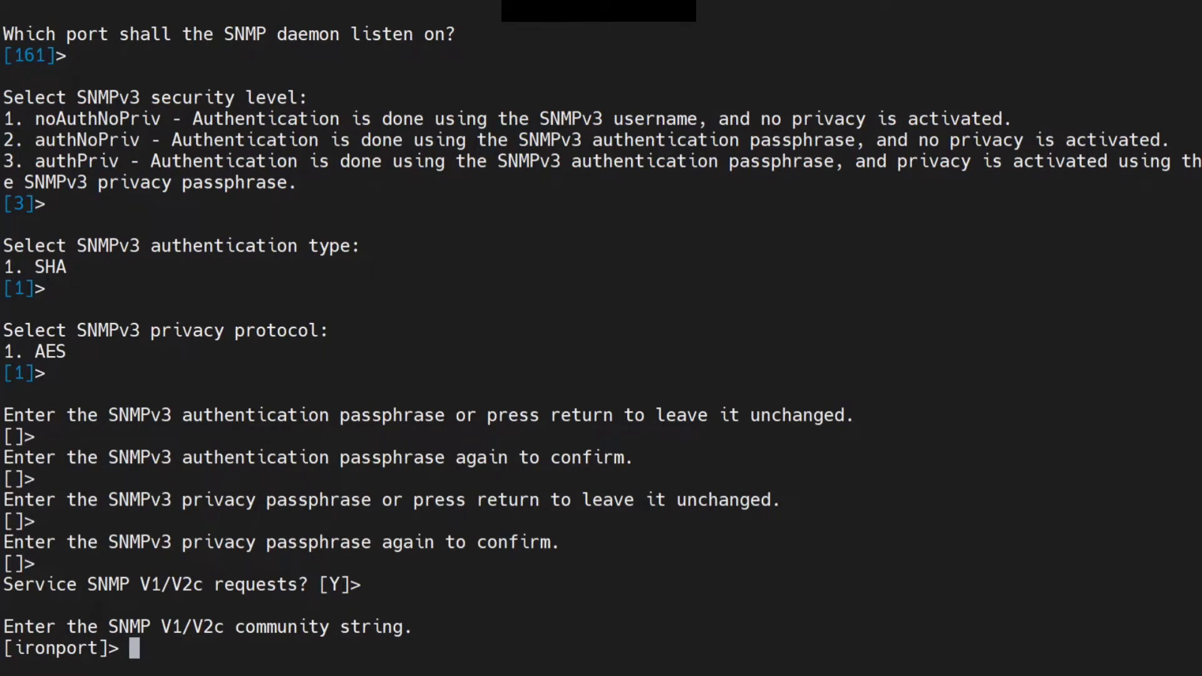
pyautogui.press('Return')
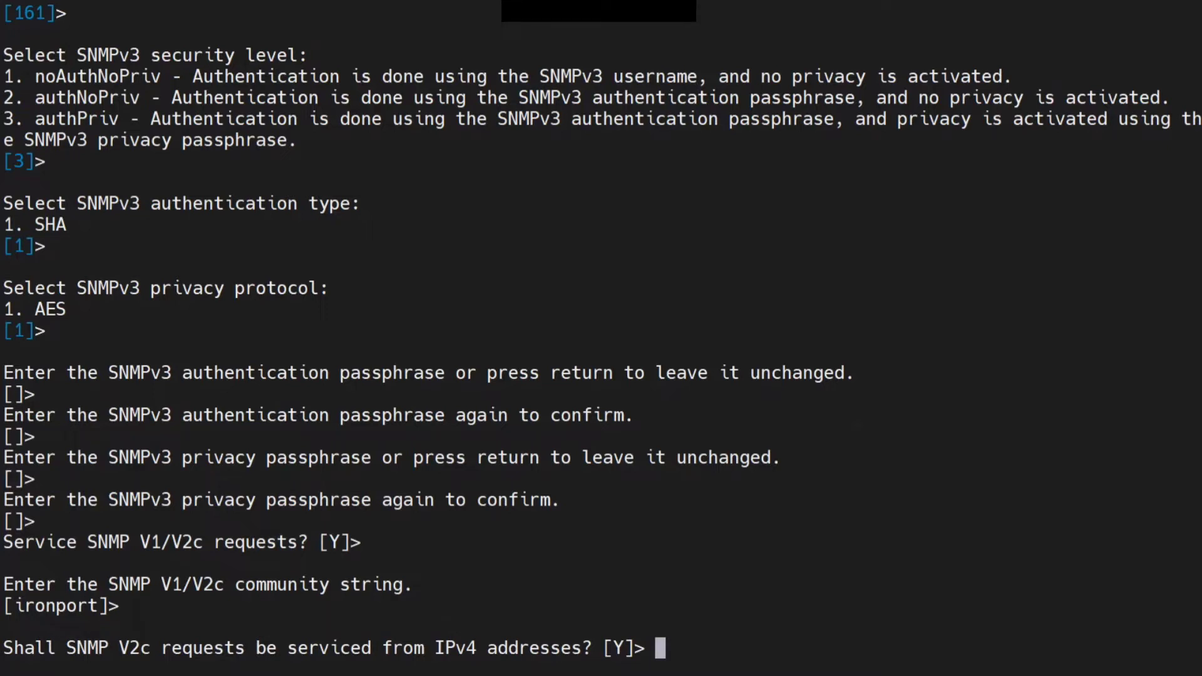
pyautogui.press('Return')
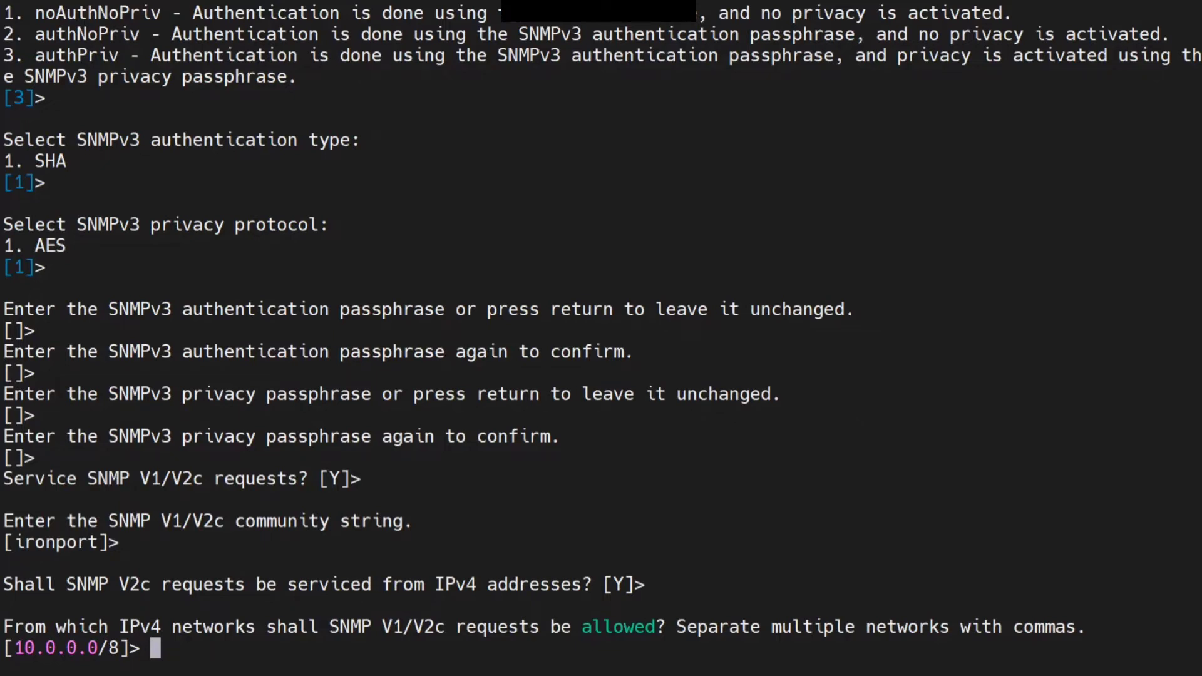
# Enter 1.1.1.1/32,2.2.20/24,10.0.0.0/8 as the IPv4 networks allowed to send SNMP V1/V2c requests
pyautogui.moveTo(13, 648); pyautogui.dragTo(129, 648)
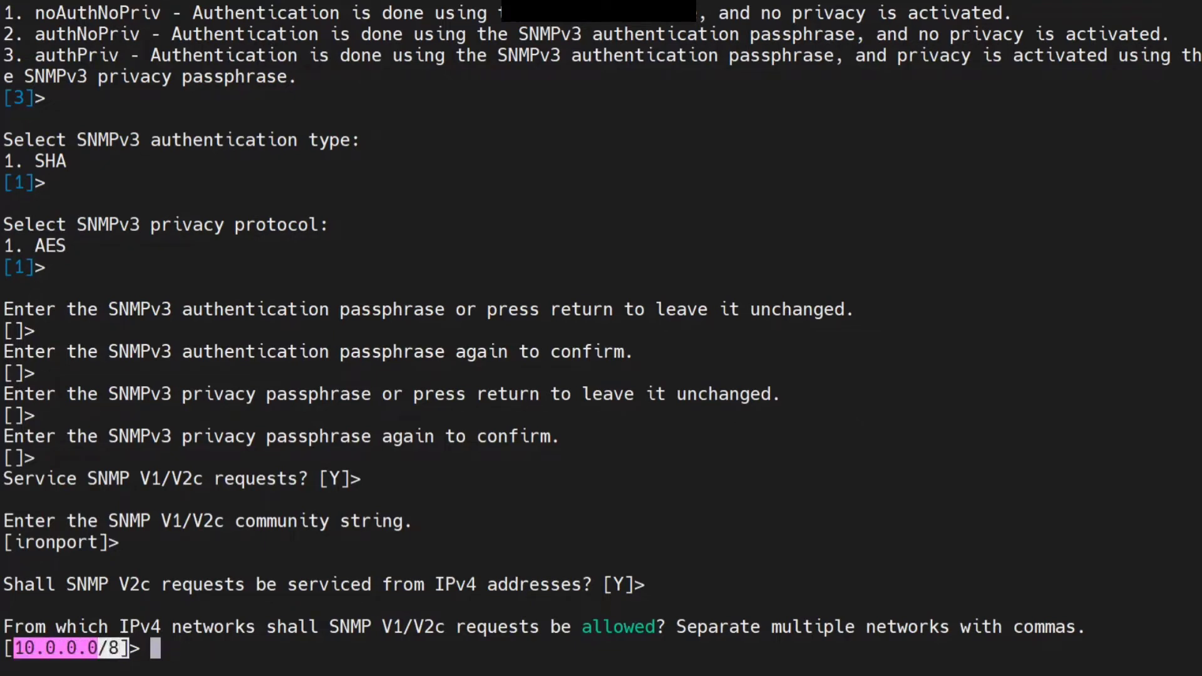
pyautogui.hotkey('ctrl', 'c')
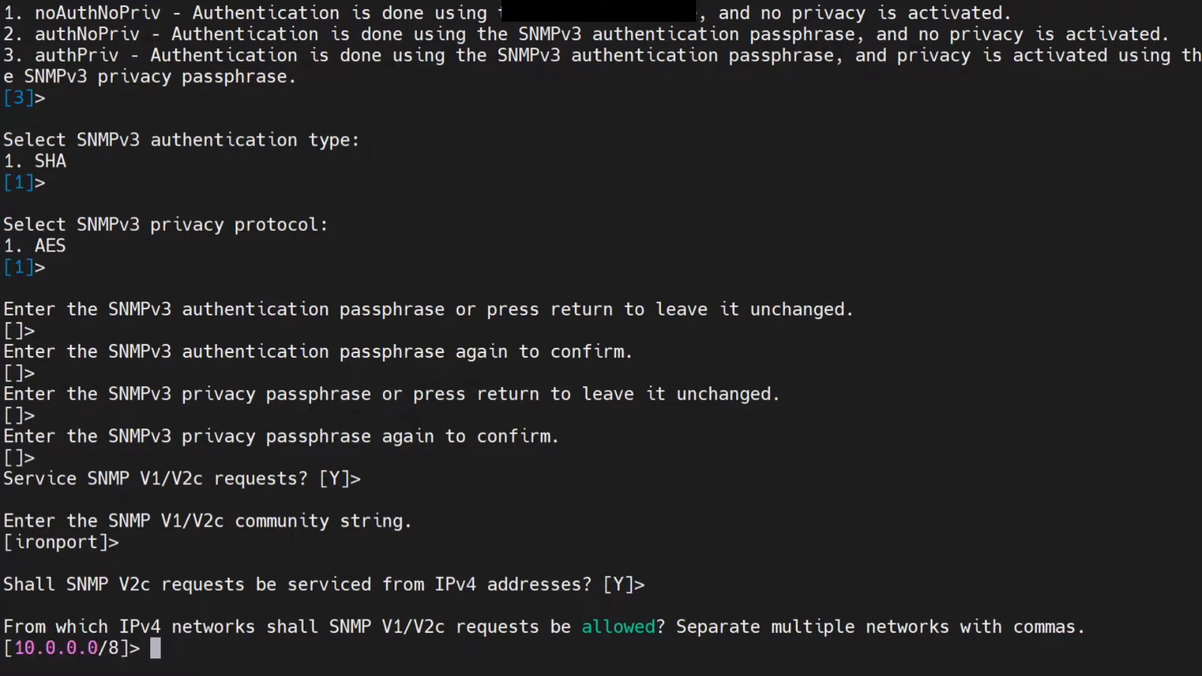
pyautogui.moveTo(3, 648); pyautogui.dragTo(140, 648)
pyautogui.hotkey('ctrl', 'c')
pyautogui.moveTo(676, 626); pyautogui.dragTo(960, 627)
pyautogui.hotkey('ctrl', 'c')
pyautogui.write('1.1.1.1/32')
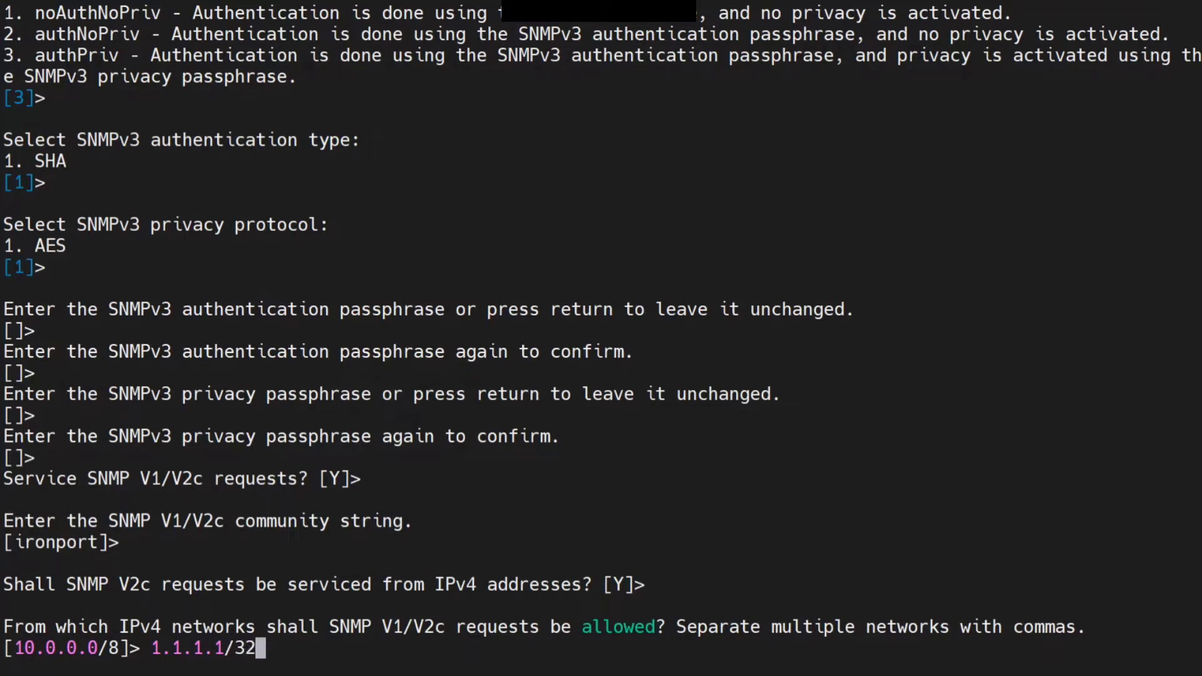
pyautogui.write(',2.2.20/24')
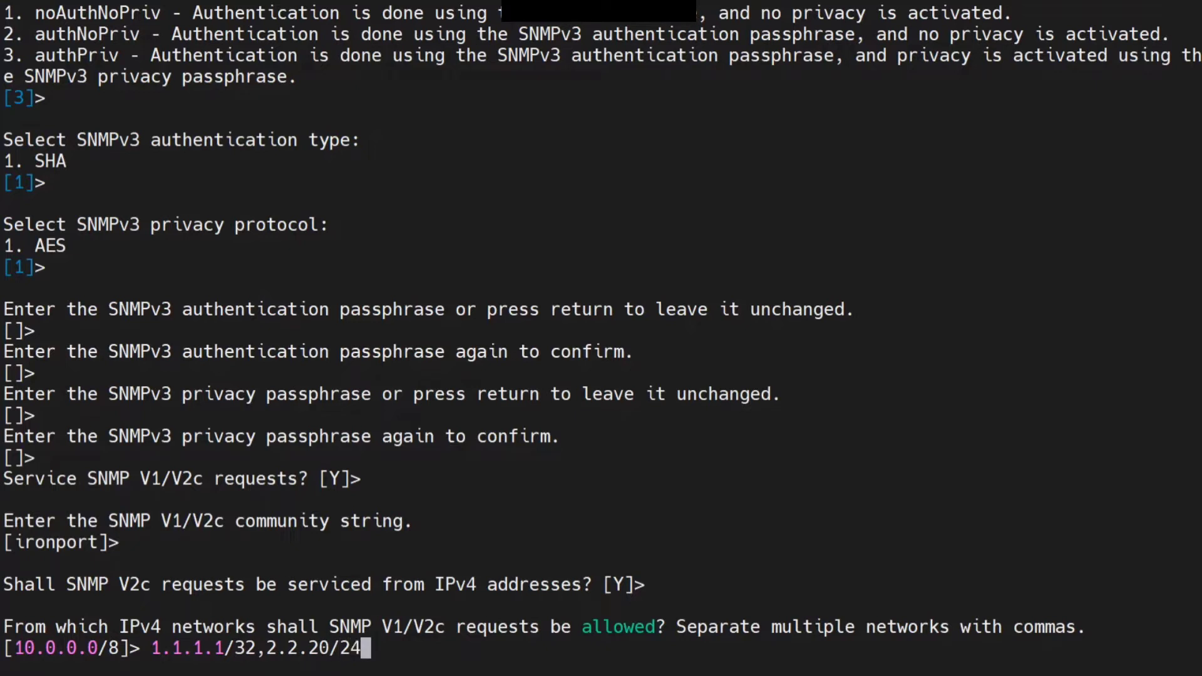
pyautogui.write(',10.0.0.')
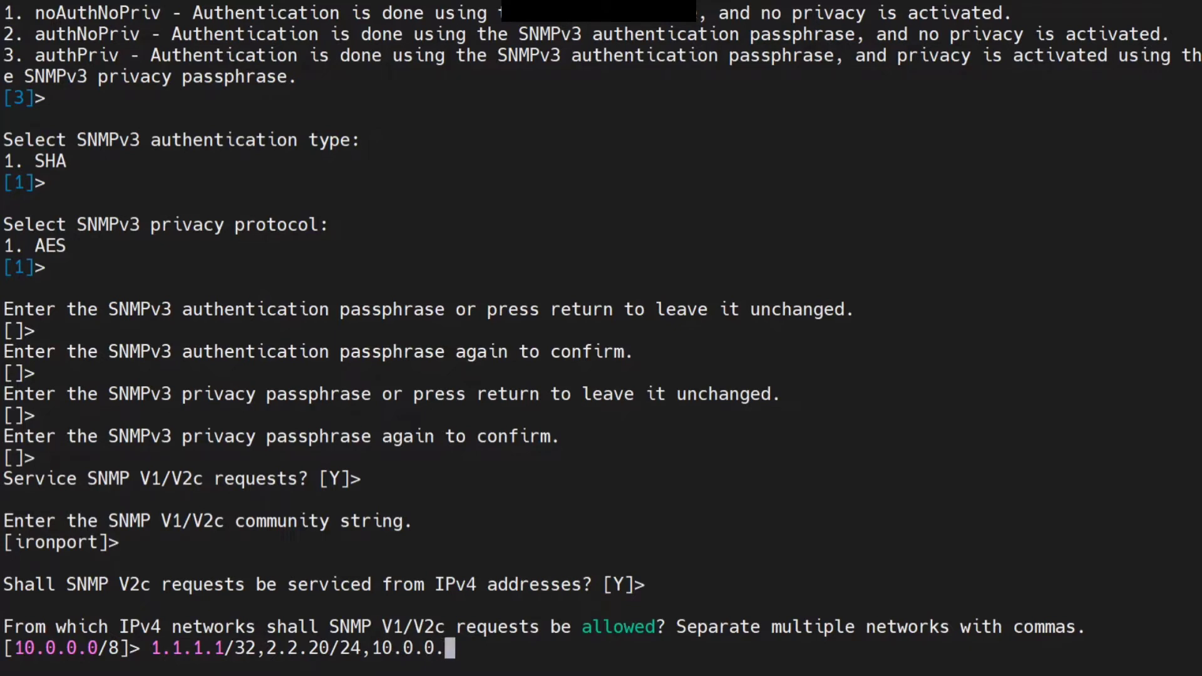
pyautogui.write('0')
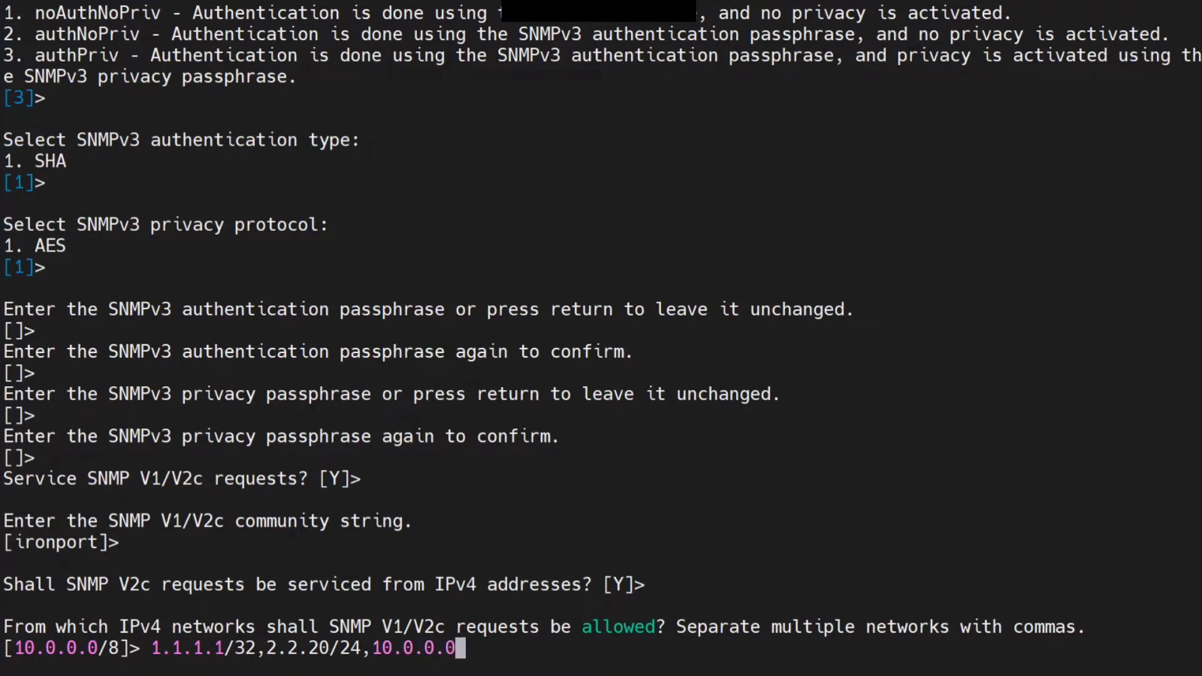
pyautogui.write('/8')
pyautogui.press('Return')
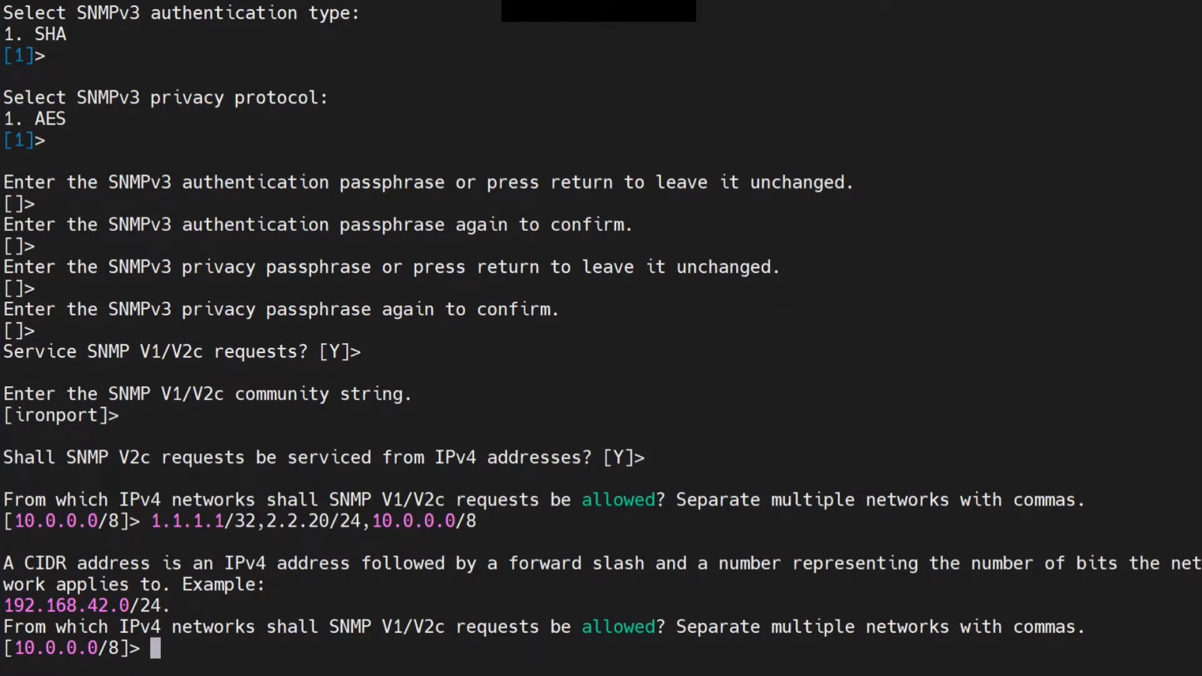
# Examine the CIDR address message and the entered network list
pyautogui.moveTo(413, 564); pyautogui.dragTo(645, 563)
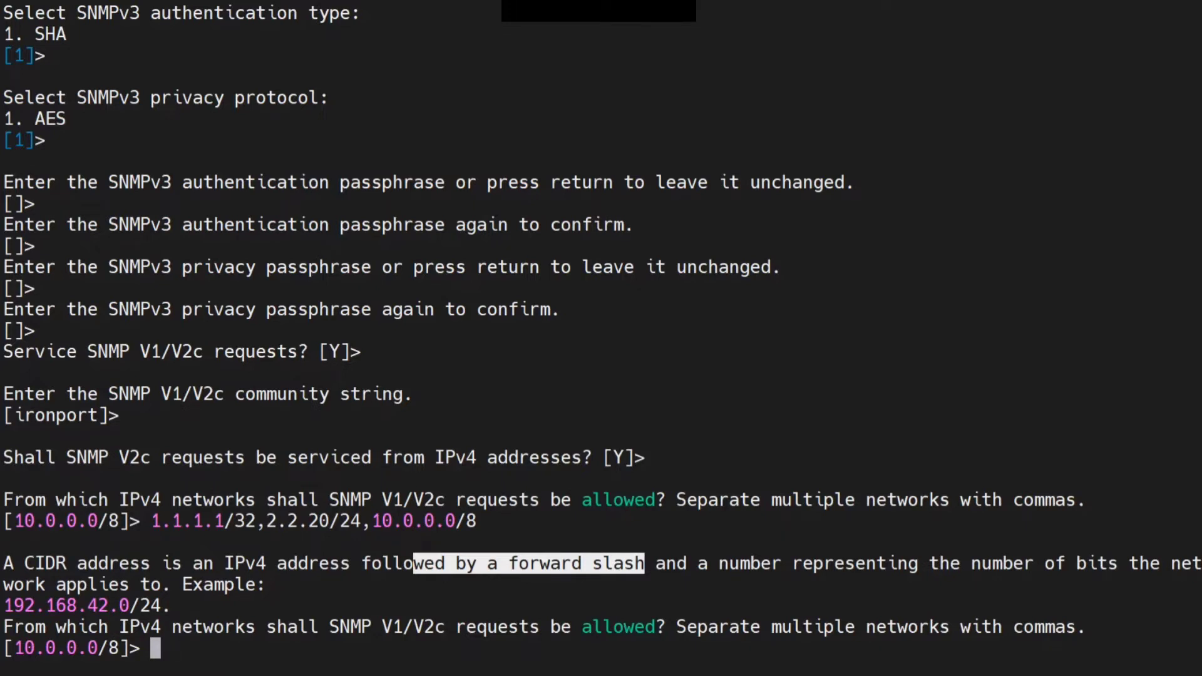
pyautogui.moveTo(297, 521); pyautogui.dragTo(339, 521)
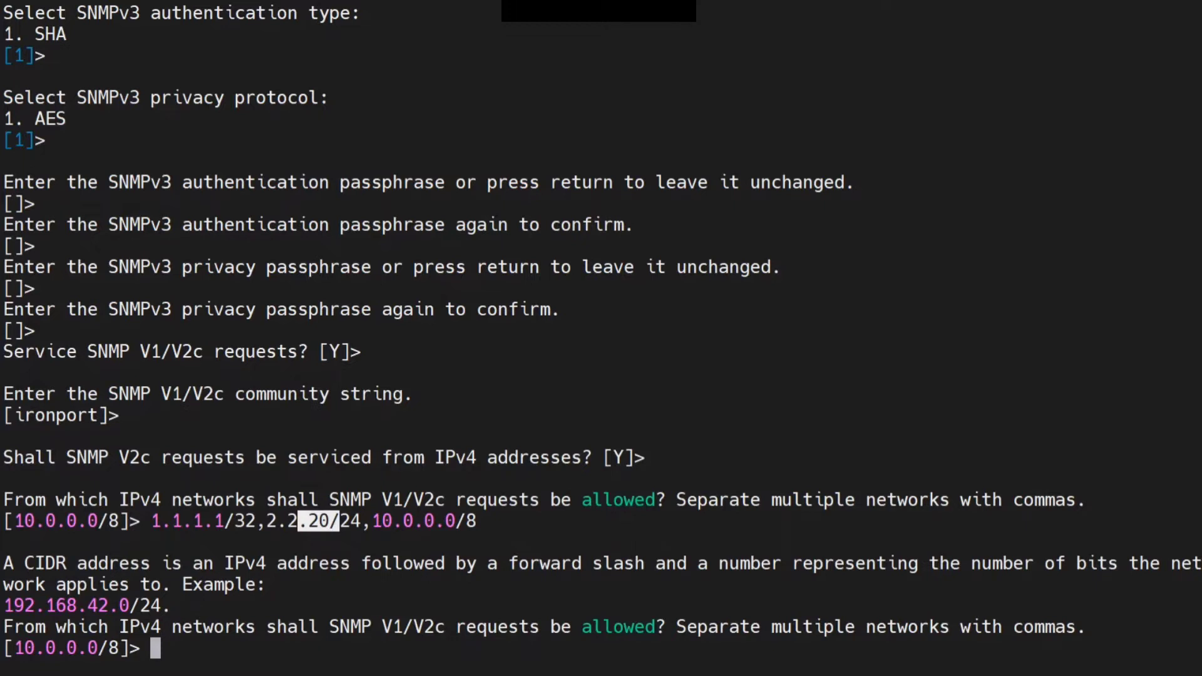
pyautogui.click(340, 521)
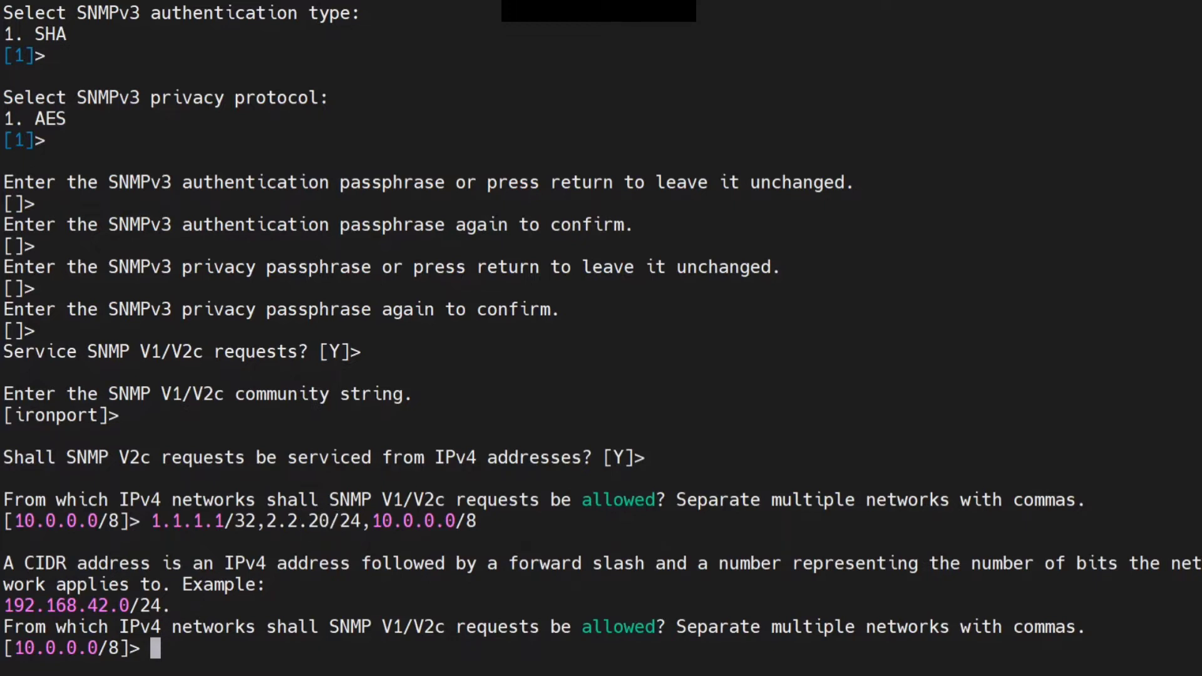
pyautogui.moveTo(151, 520); pyautogui.dragTo(476, 521)
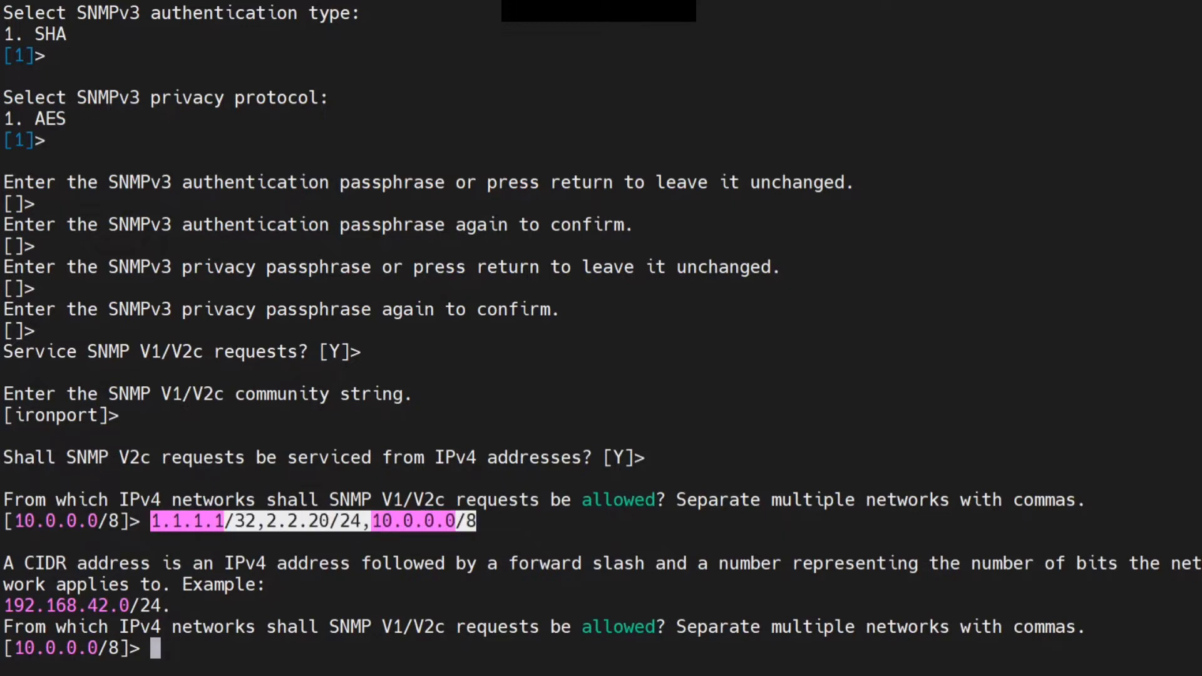
# Re-enter the allowed IPv4 networks, correcting the second one so the list reads 1.1.1.1/32,2.2.2.0/24,10.0.0.0/8
pyautogui.press('shift+Insert')
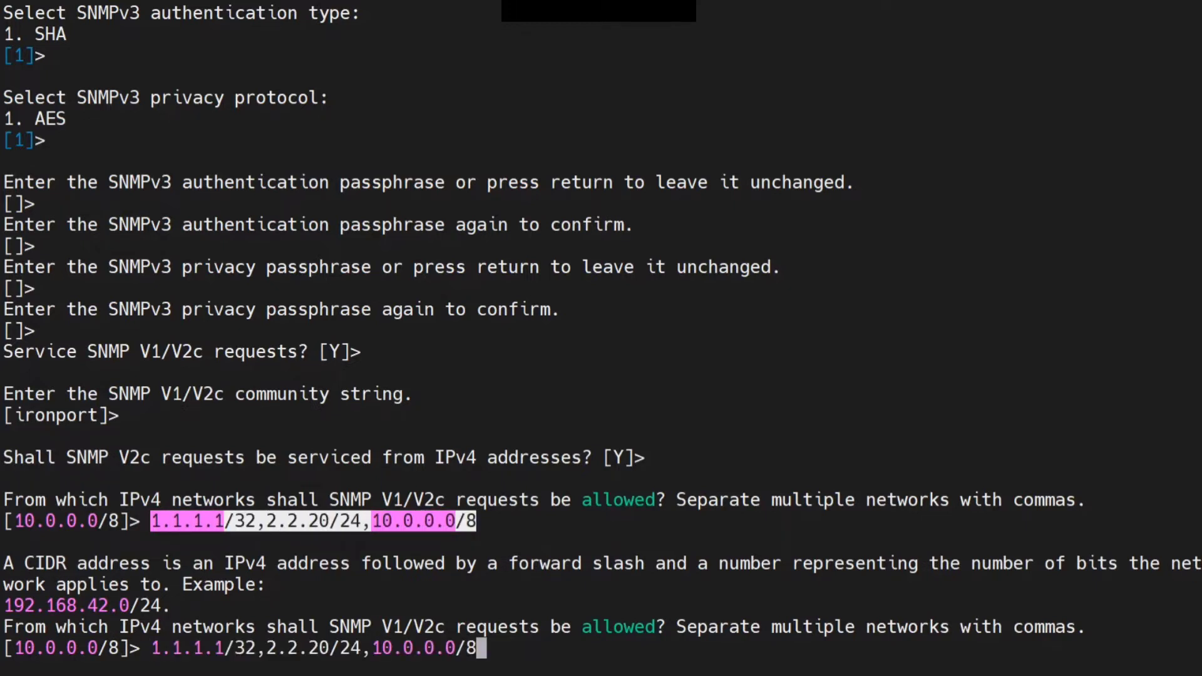
pyautogui.press('Left')
pyautogui.press('Left')
pyautogui.press('Left')
pyautogui.press('Left')
pyautogui.press('Left')
pyautogui.press('Left')
pyautogui.press('Left')
pyautogui.press('Left')
pyautogui.press('Left')
pyautogui.press('Left')
pyautogui.press('Left')
pyautogui.press('Left')
pyautogui.press('Left')
pyautogui.press('Left')
pyautogui.press('Left')
pyautogui.press('Left')
pyautogui.press('Right')
pyautogui.write('.')
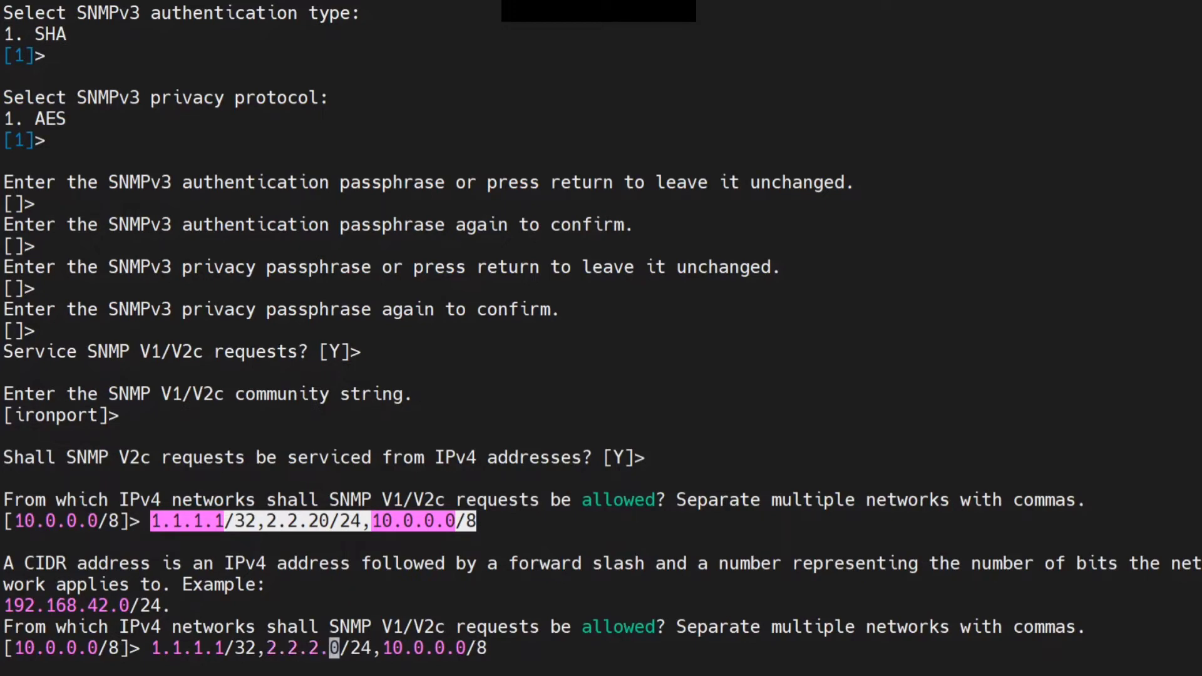
pyautogui.press('Return')
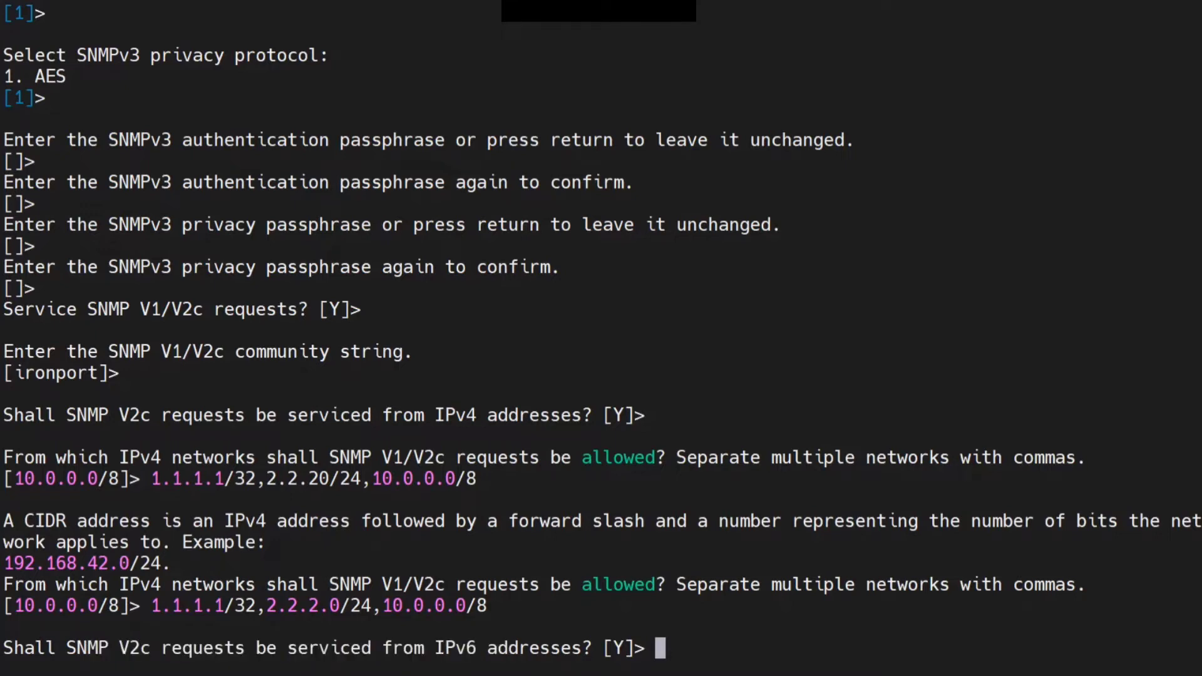
# Keep servicing SNMP V1/V2c requests from IPv6 addresses, allowing the default fe::1/64 network
pyautogui.press('Return')
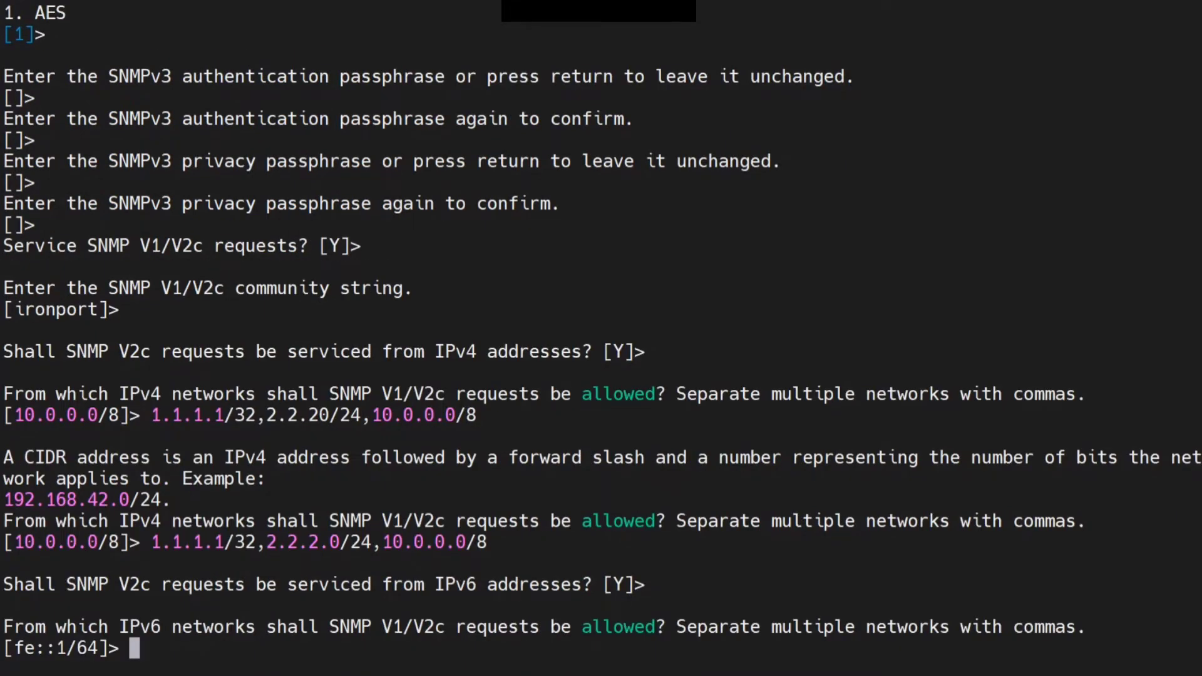
pyautogui.press('Return')
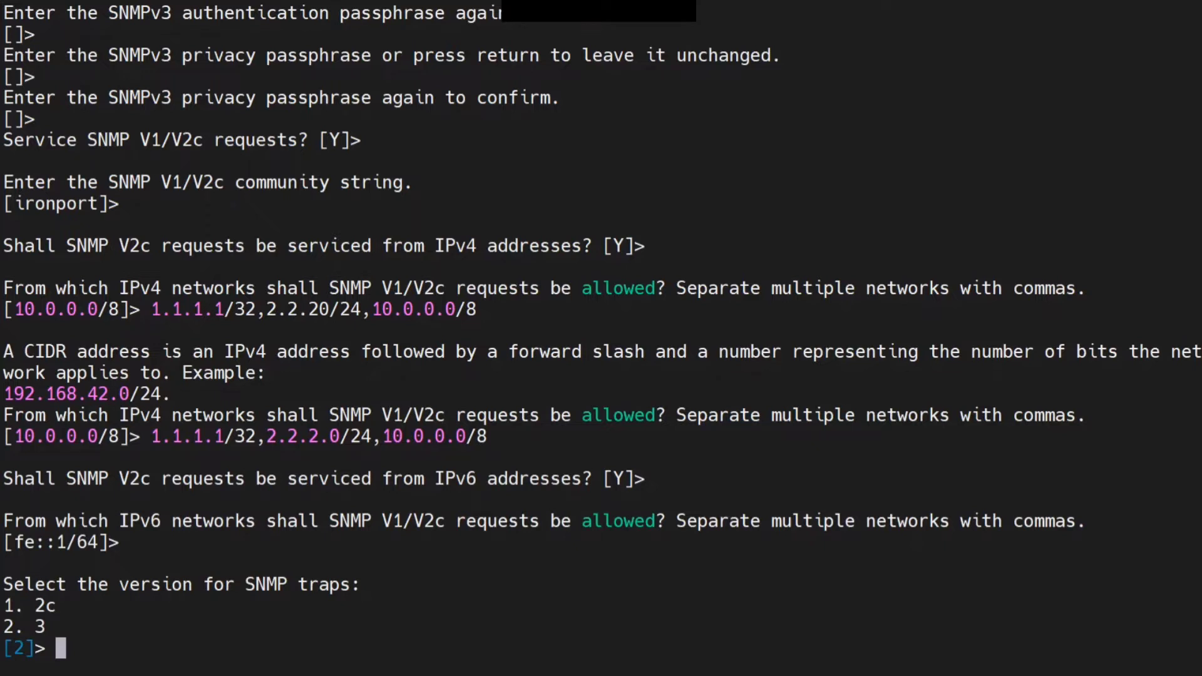
# Accept the default SNMP trap version 3 and the default trap target 127.0.0.1
pyautogui.doubleClick(46, 606)
pyautogui.click(45, 606)
pyautogui.moveTo(37, 627); pyautogui.dragTo(53, 627)
pyautogui.click(50, 627)
pyautogui.write('2')
pyautogui.press('BackSpace')
pyautogui.press('Return')
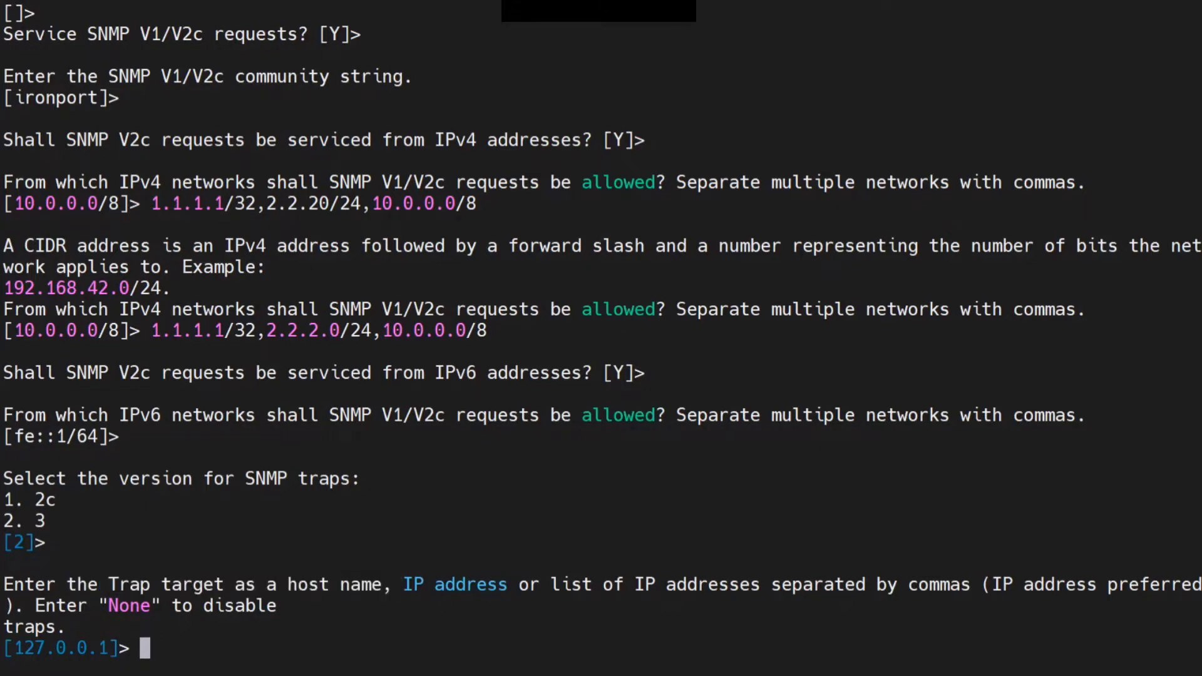
pyautogui.press('Return')
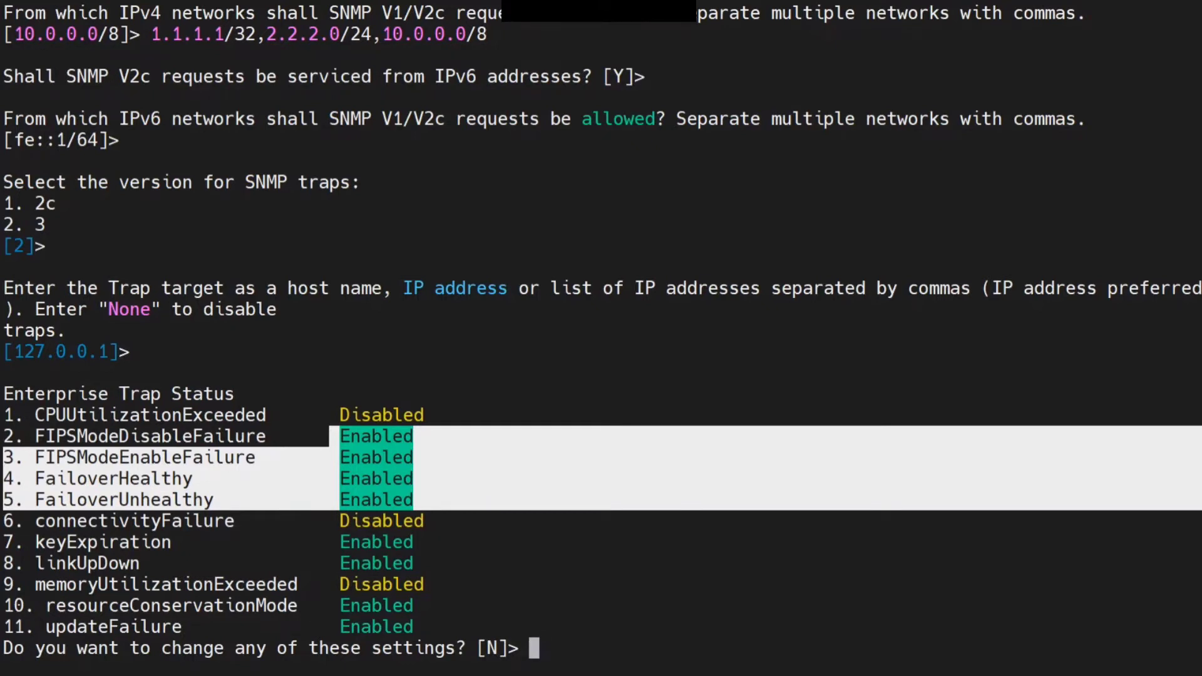
# Leave the enterprise trap settings, system location and system contact strings at their defaults to finish snmpconfig
pyautogui.moveTo(5, 351); pyautogui.dragTo(128, 352)
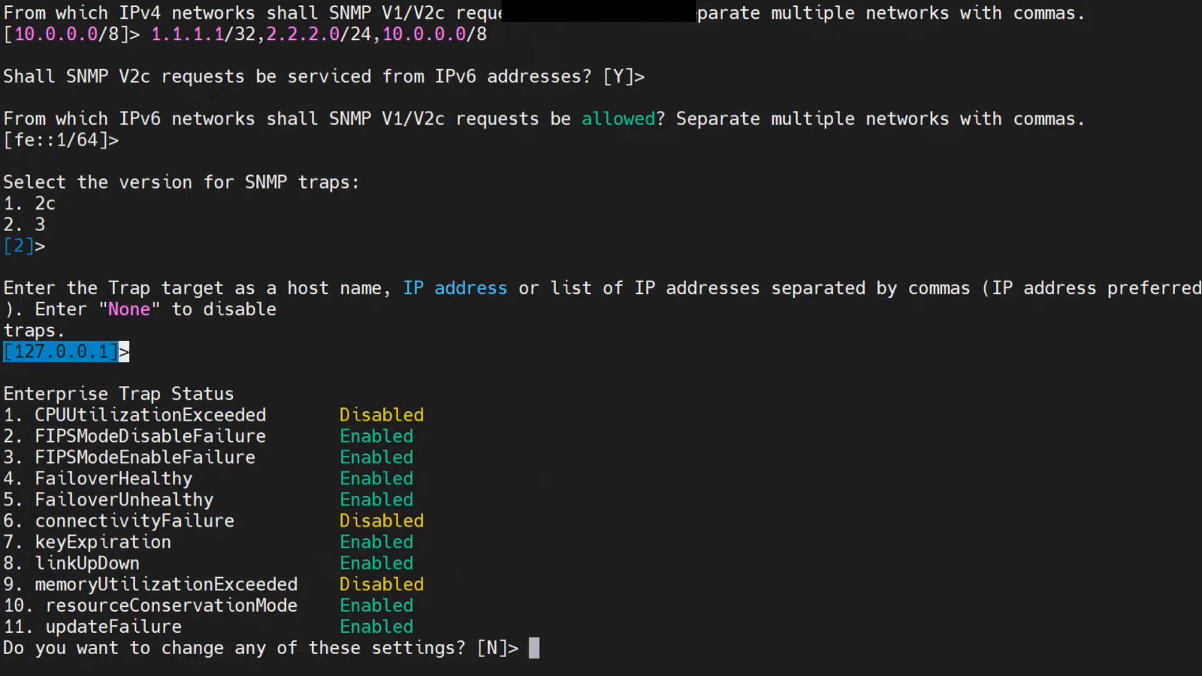
pyautogui.click(128, 352)
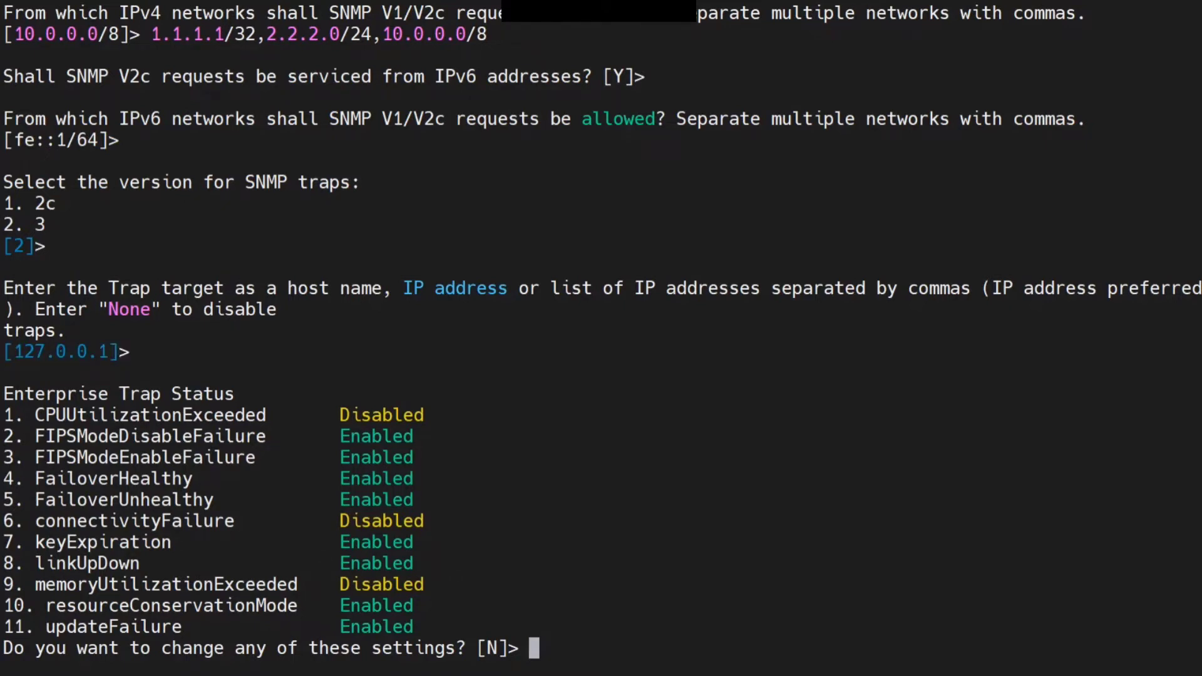
pyautogui.moveTo(129, 351); pyautogui.dragTo(3, 351)
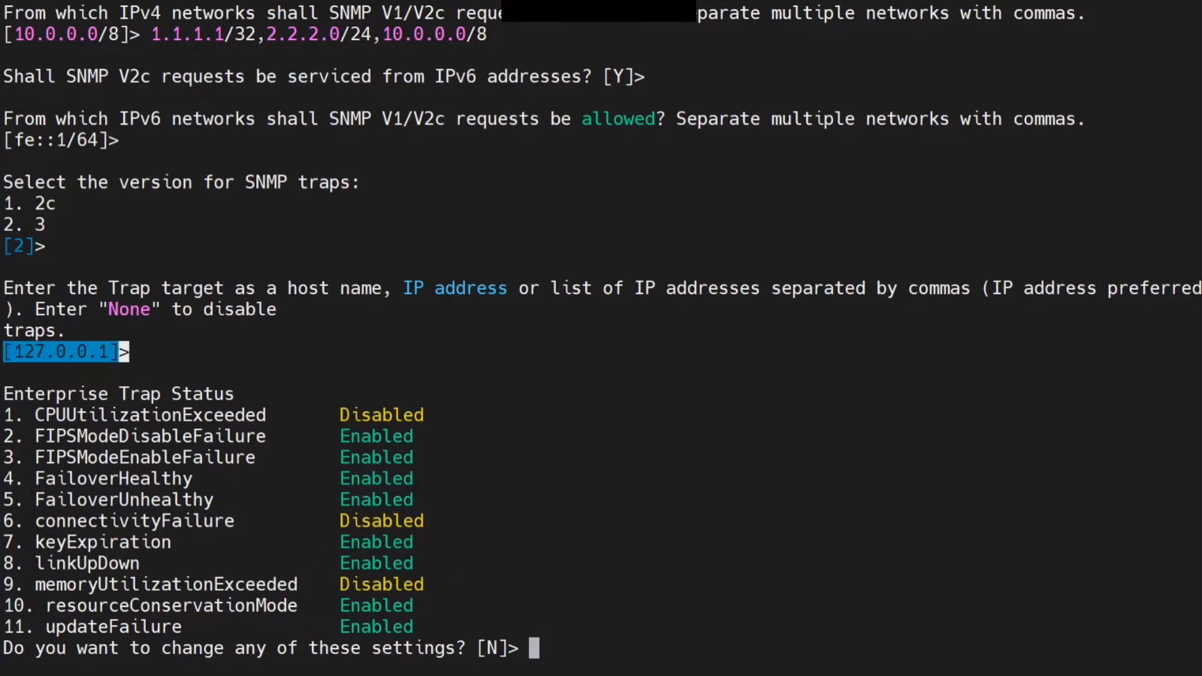
pyautogui.click(4, 352)
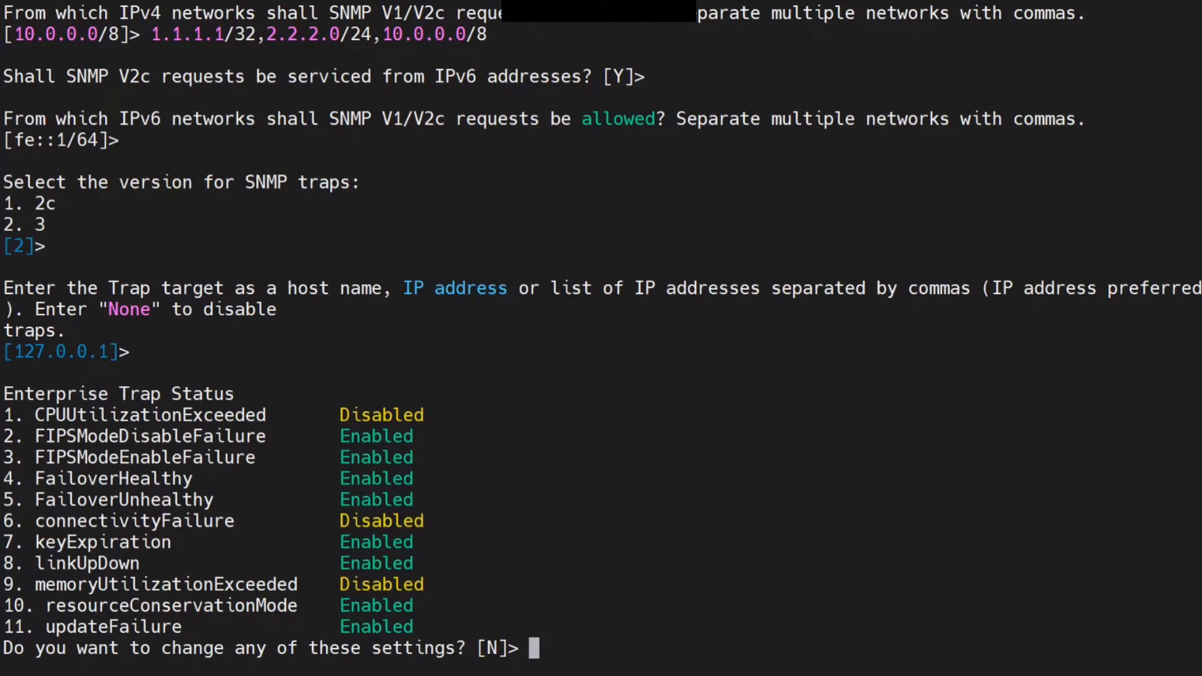
pyautogui.press('Return')
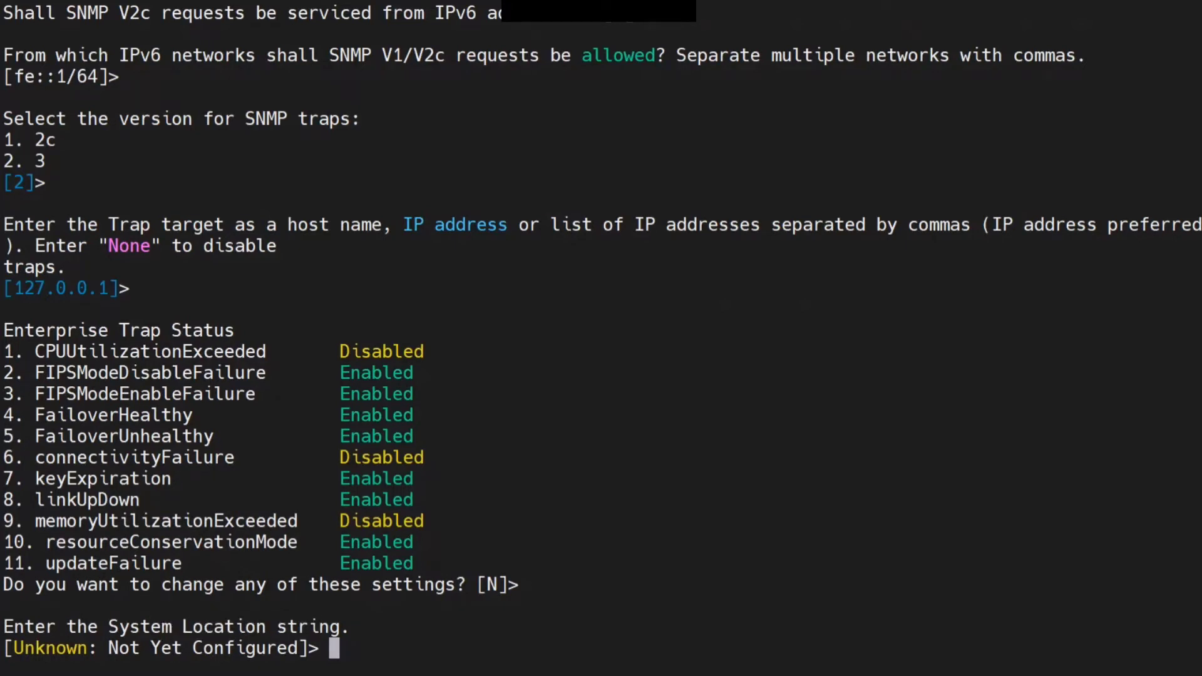
pyautogui.press('Return')
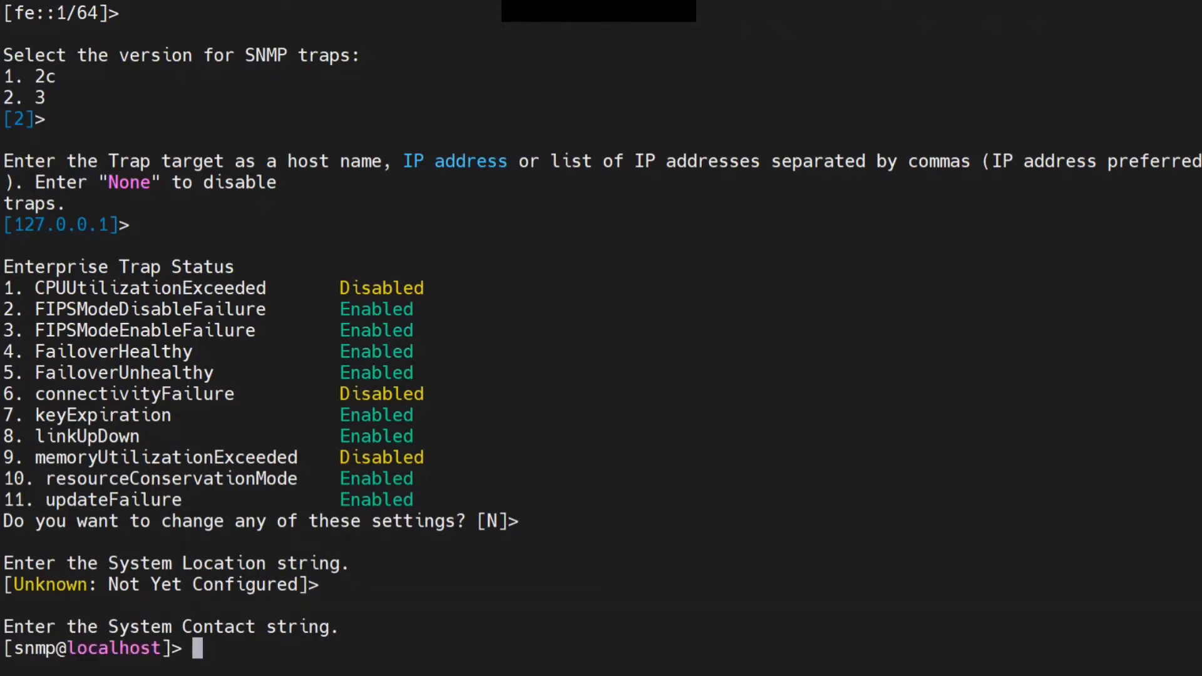
pyautogui.press('Return')
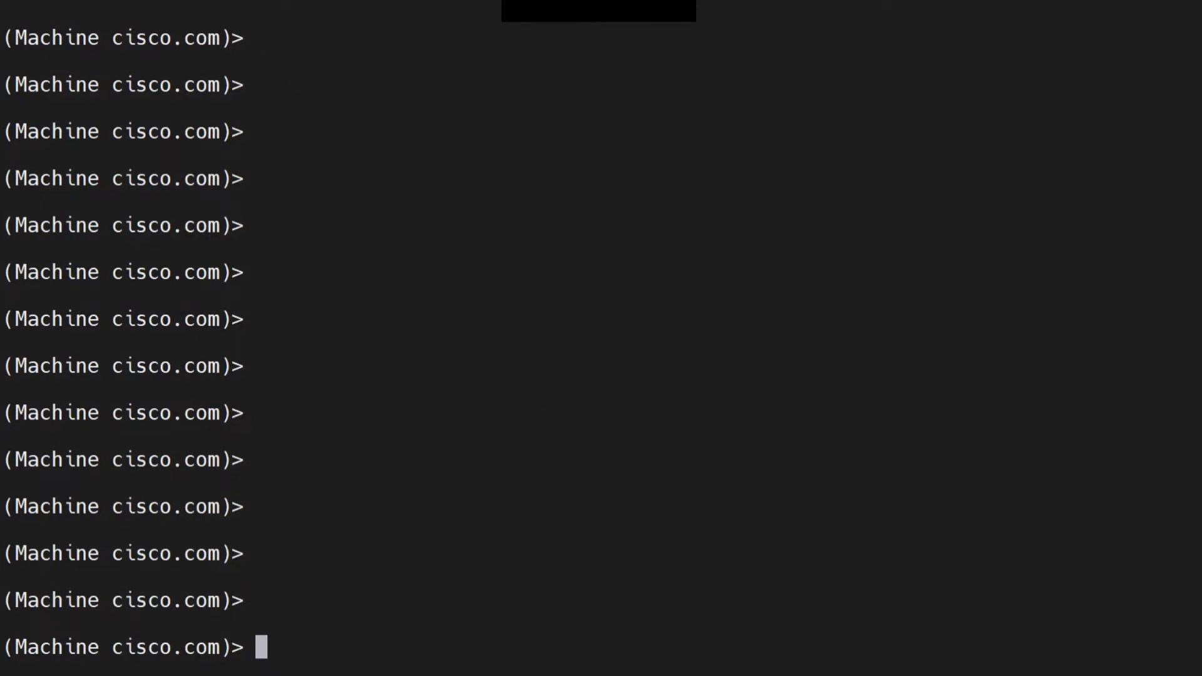
# Run the commit command to save the SNMP configuration
pyautogui.write('commit')
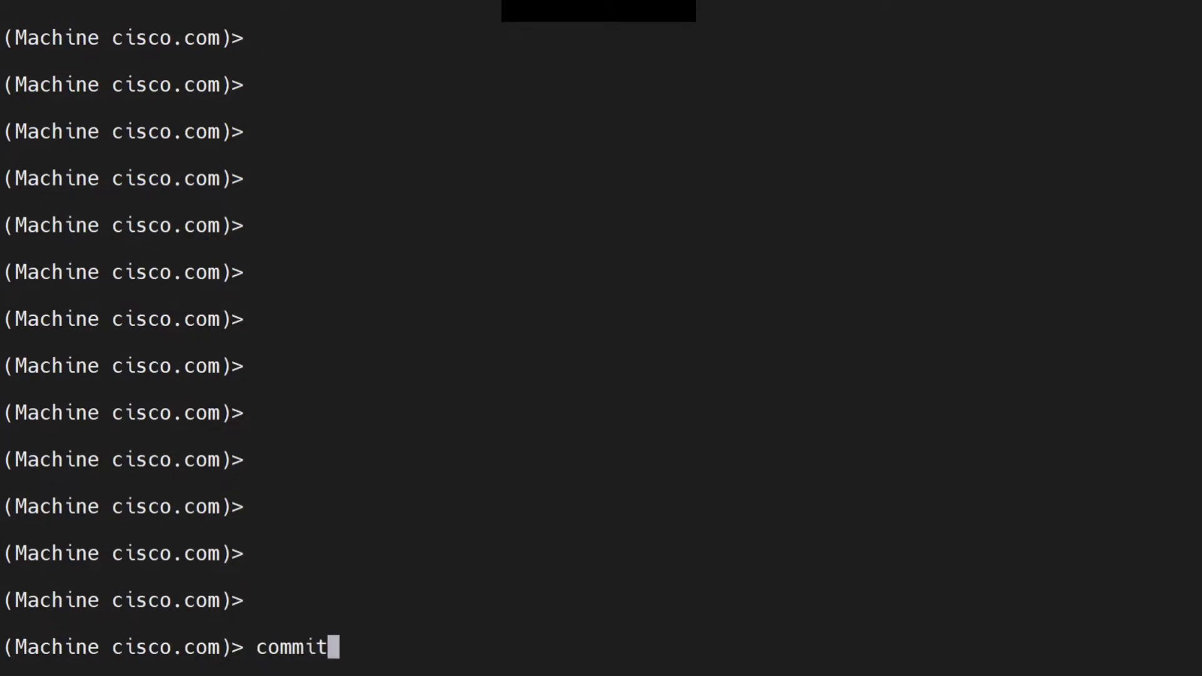
pyautogui.press('Return')
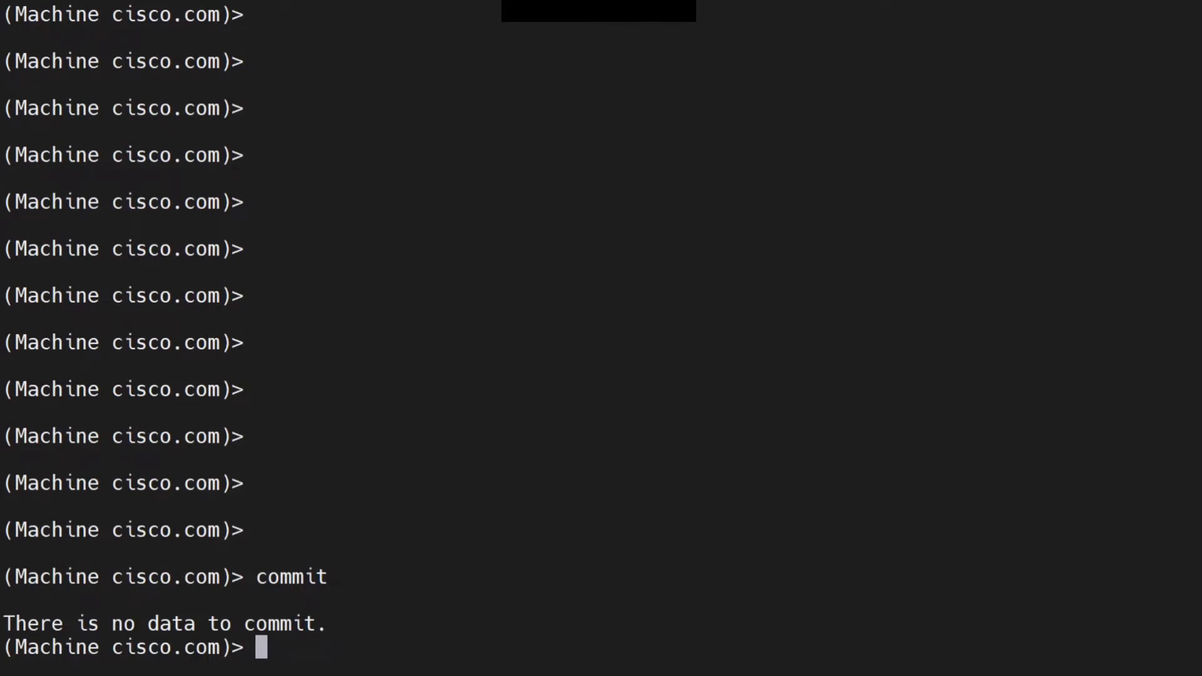
pyautogui.moveTo(15, 623); pyautogui.dragTo(326, 623)
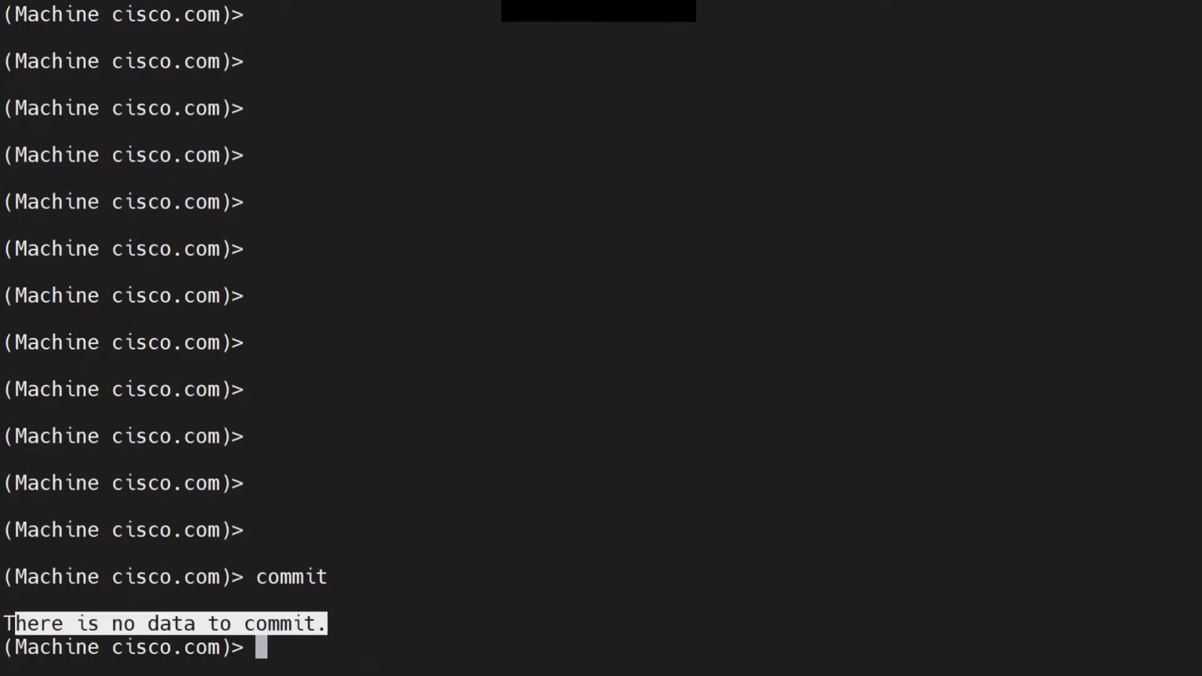
pyautogui.press('Return')
pyautogui.press('Return')
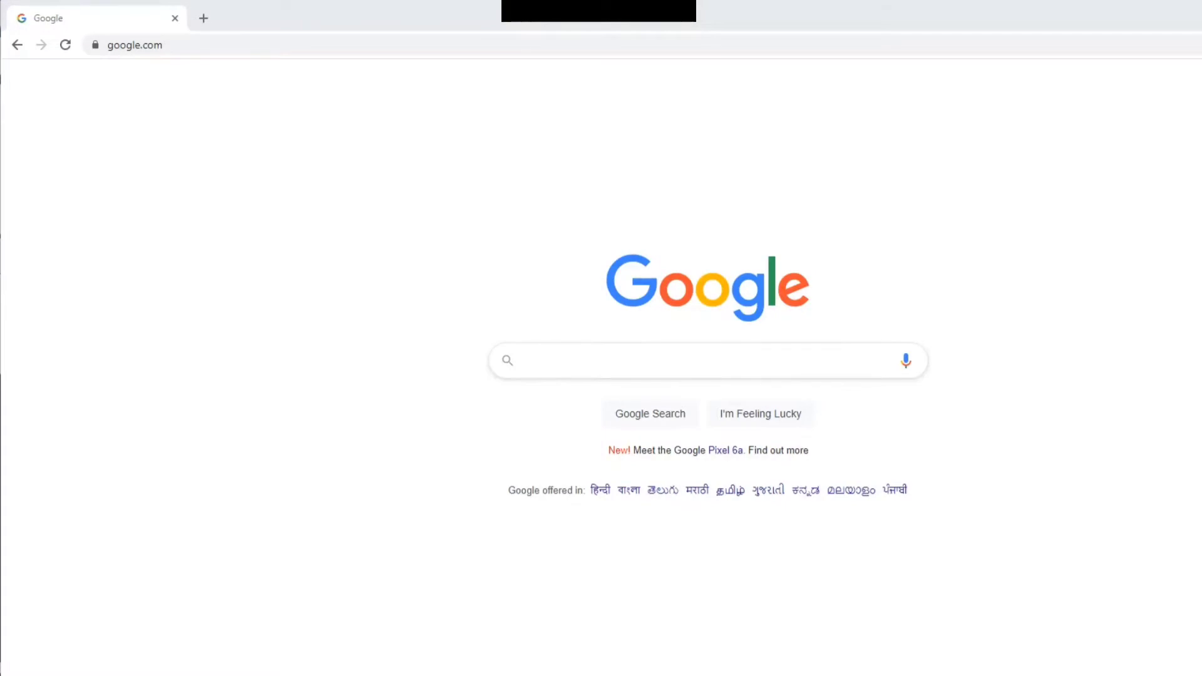
# Switch to the web browser, search for the iReasoning MIB browser download and open the iReasoning software download page
pyautogui.click(525, 360)
pyautogui.write('mib br')
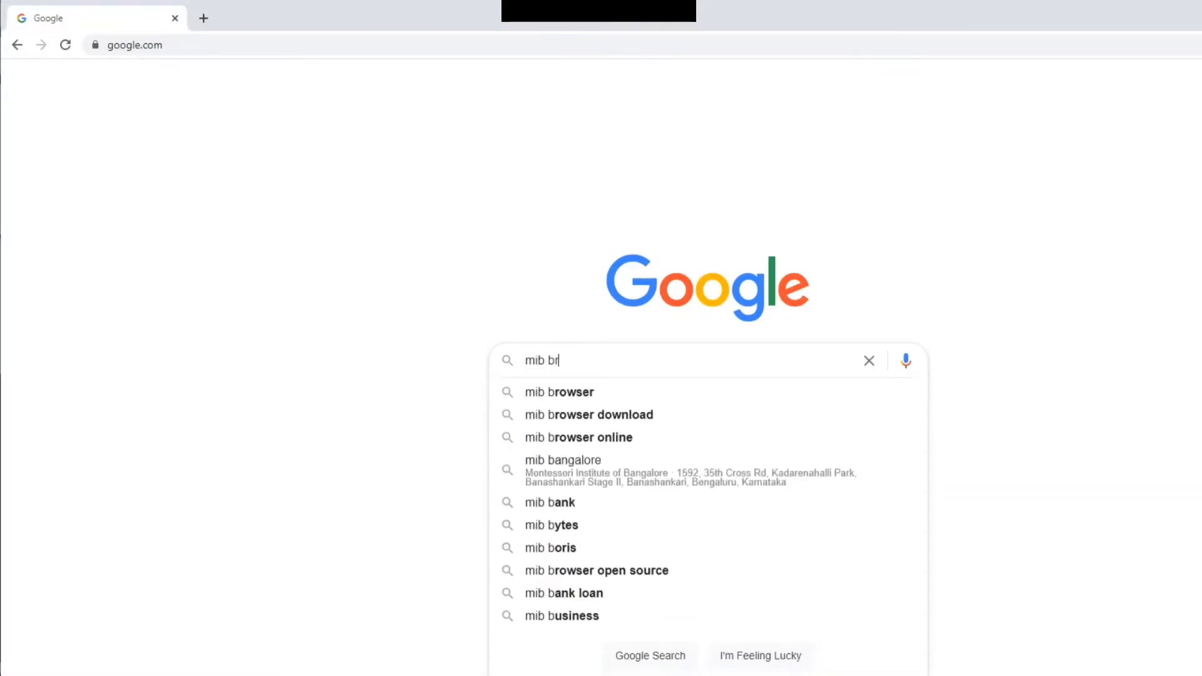
pyautogui.write('owser ire')
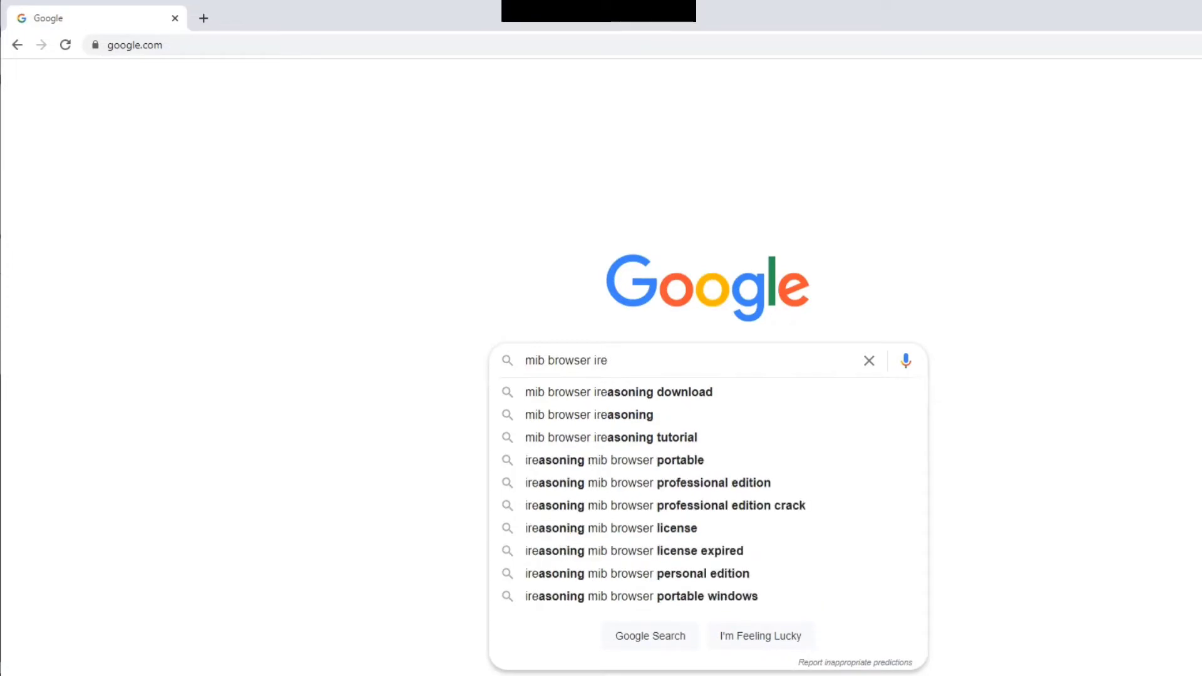
pyautogui.press('Down')
pyautogui.press('Return')
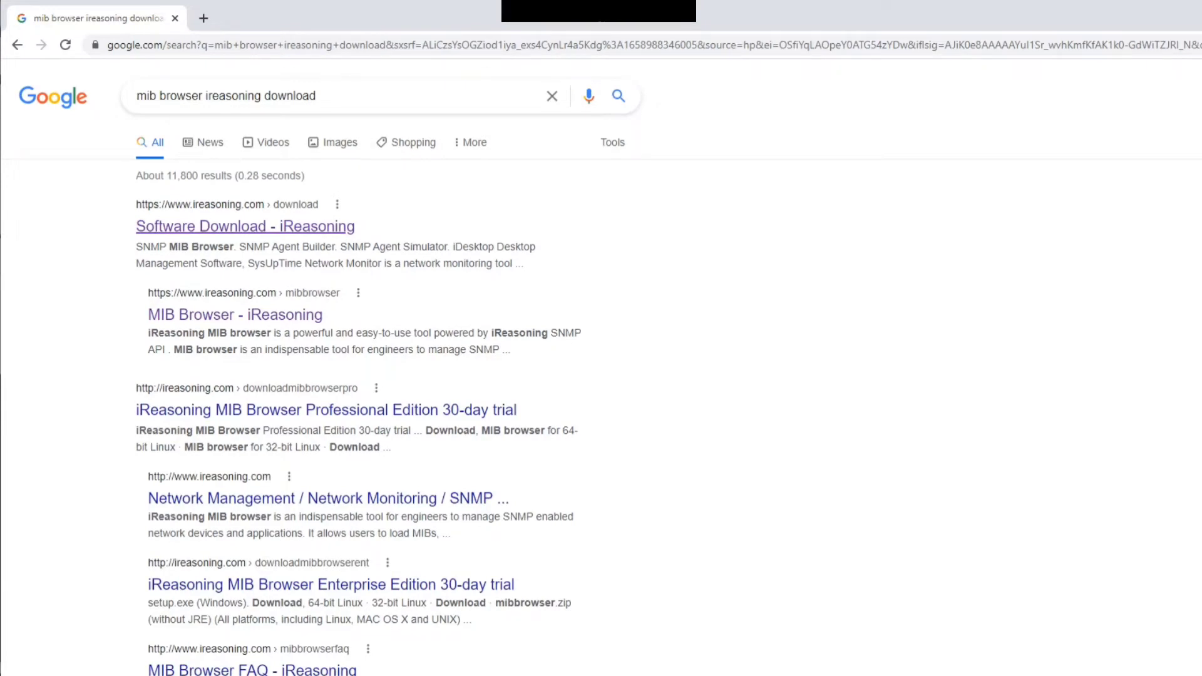
pyautogui.click(245, 226)
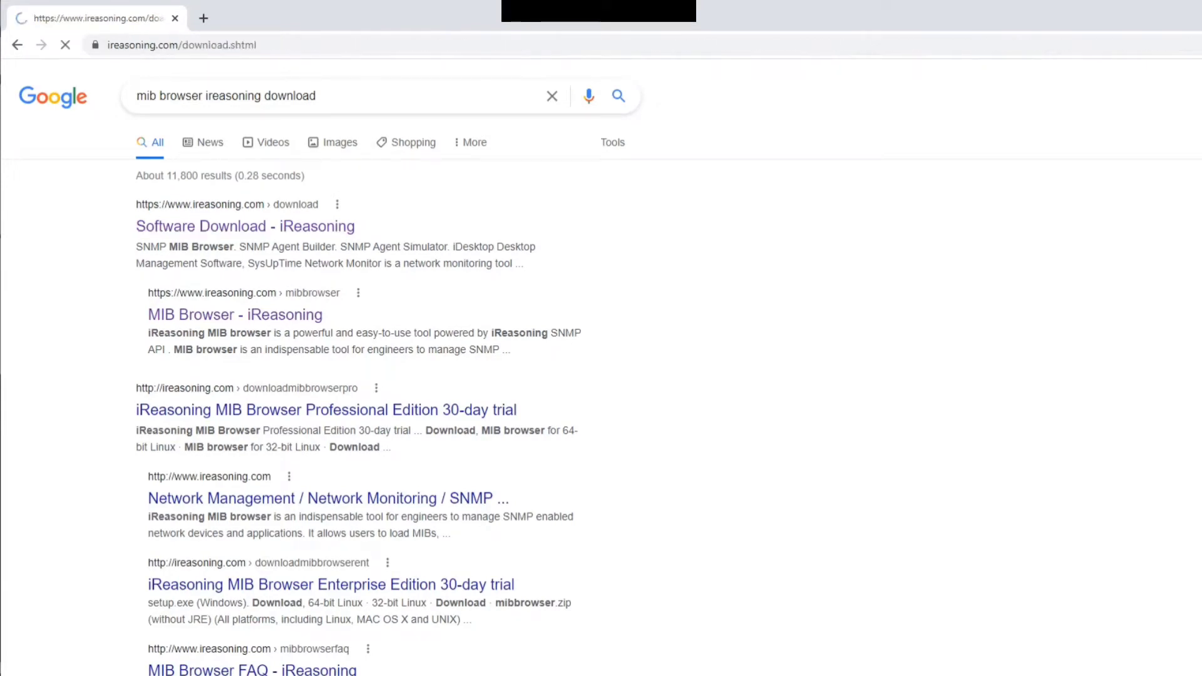
pyautogui.scroll(-3, 601, 367)
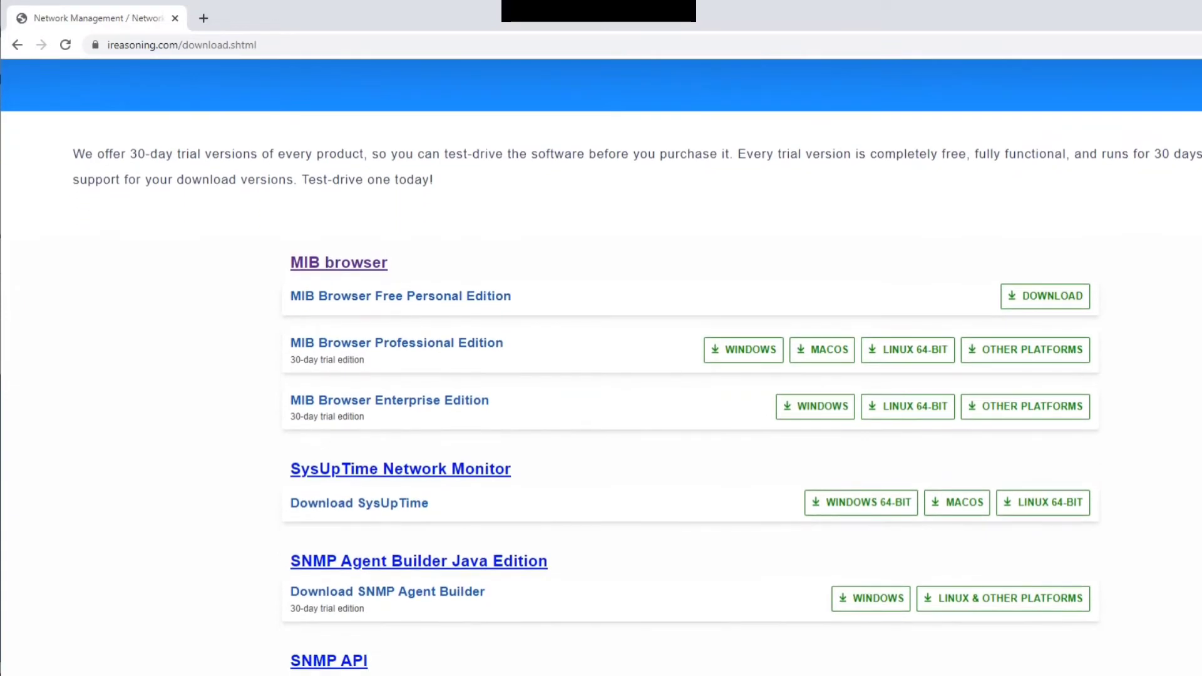
pyautogui.hotkey('ctrl', 'alt', 'd')
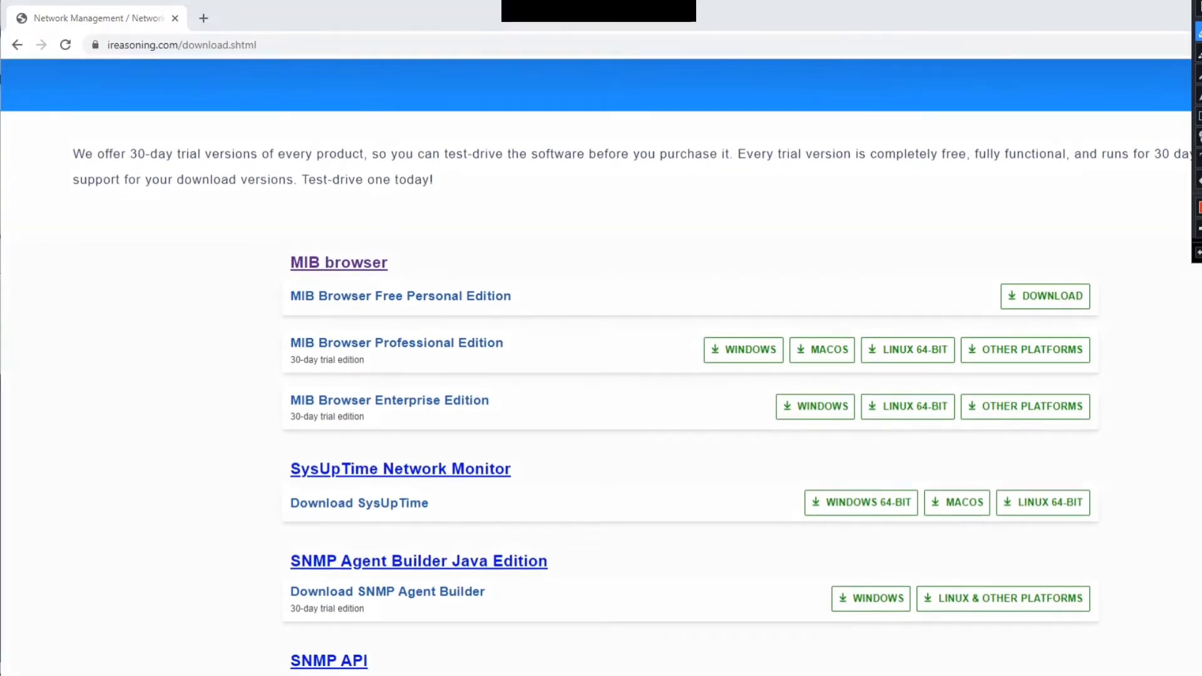
pyautogui.moveTo(435, 277)
pyautogui.mouseDown()
pyautogui.moveTo(442, 291)
pyautogui.moveTo(479, 267)
pyautogui.mouseUp()
pyautogui.moveTo(410, 323)
pyautogui.mouseDown()
pyautogui.moveTo(417, 337)
pyautogui.moveTo(455, 321)
pyautogui.mouseUp()
pyautogui.moveTo(398, 383); pyautogui.dragTo(462, 375)
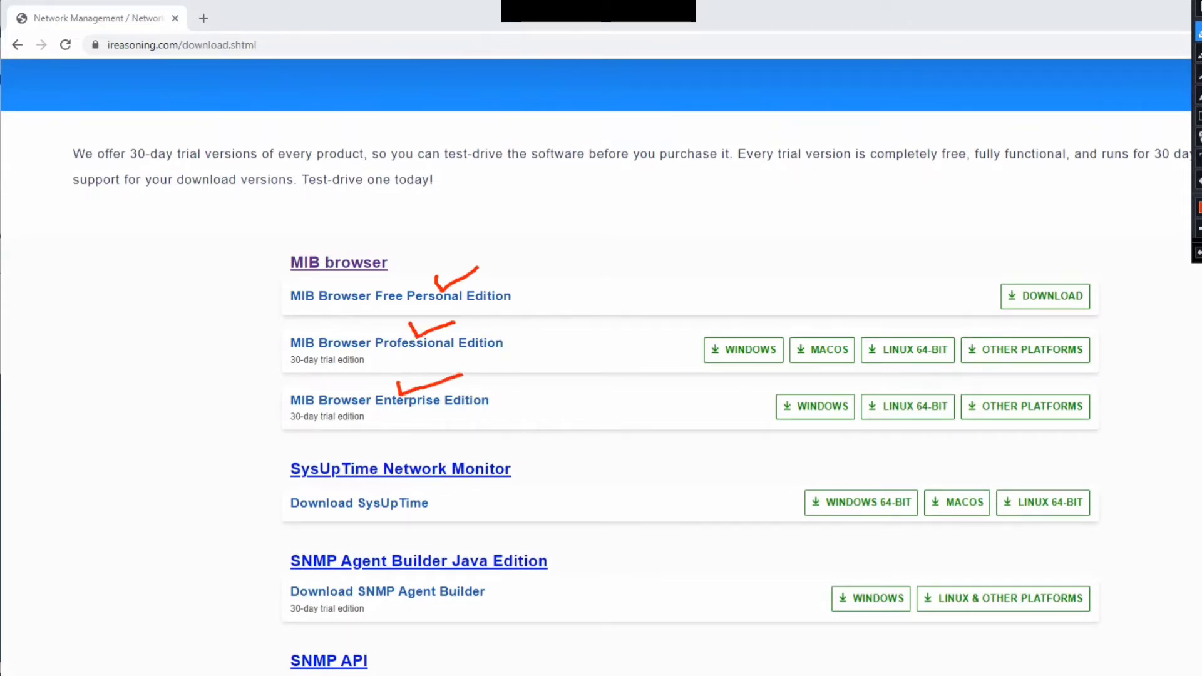
pyautogui.moveTo(254, 358); pyautogui.dragTo(286, 361)
pyautogui.moveTo(258, 414); pyautogui.dragTo(292, 415)
pyautogui.moveTo(512, 298); pyautogui.dragTo(562, 286)
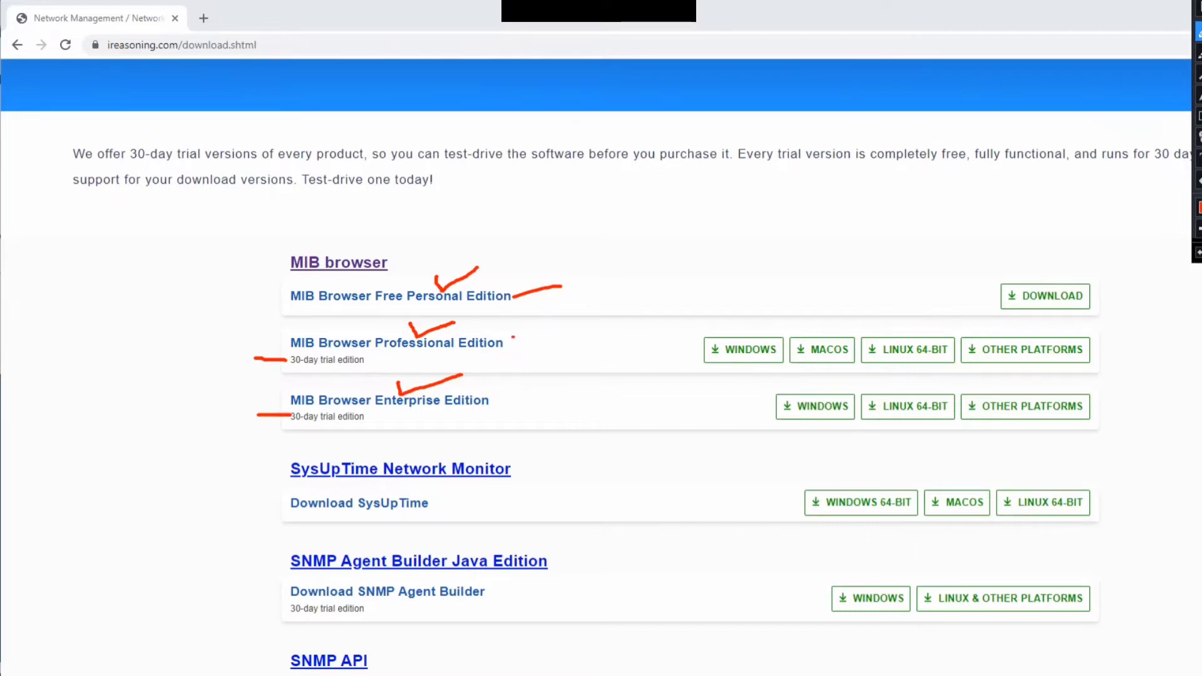
pyautogui.moveTo(513, 338); pyautogui.dragTo(565, 342)
pyautogui.moveTo(516, 389)
pyautogui.mouseDown()
pyautogui.moveTo(545, 399)
pyautogui.moveTo(570, 389)
pyautogui.mouseUp()
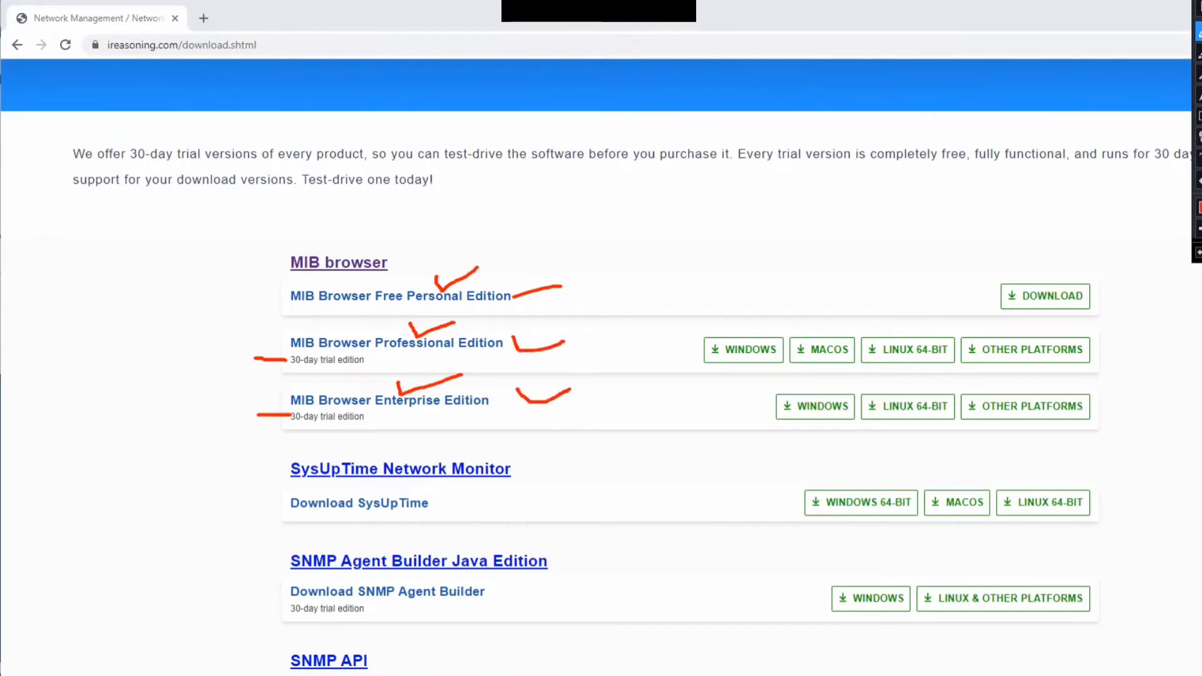
pyautogui.moveTo(518, 276); pyautogui.dragTo(594, 257)
pyautogui.moveTo(1051, 239)
pyautogui.mouseDown()
pyautogui.moveTo(1051, 279)
pyautogui.moveTo(1037, 266)
pyautogui.moveTo(1052, 279)
pyautogui.mouseUp()
pyautogui.moveTo(746, 306)
pyautogui.mouseDown()
pyautogui.moveTo(745, 331)
pyautogui.moveTo(760, 322)
pyautogui.mouseUp()
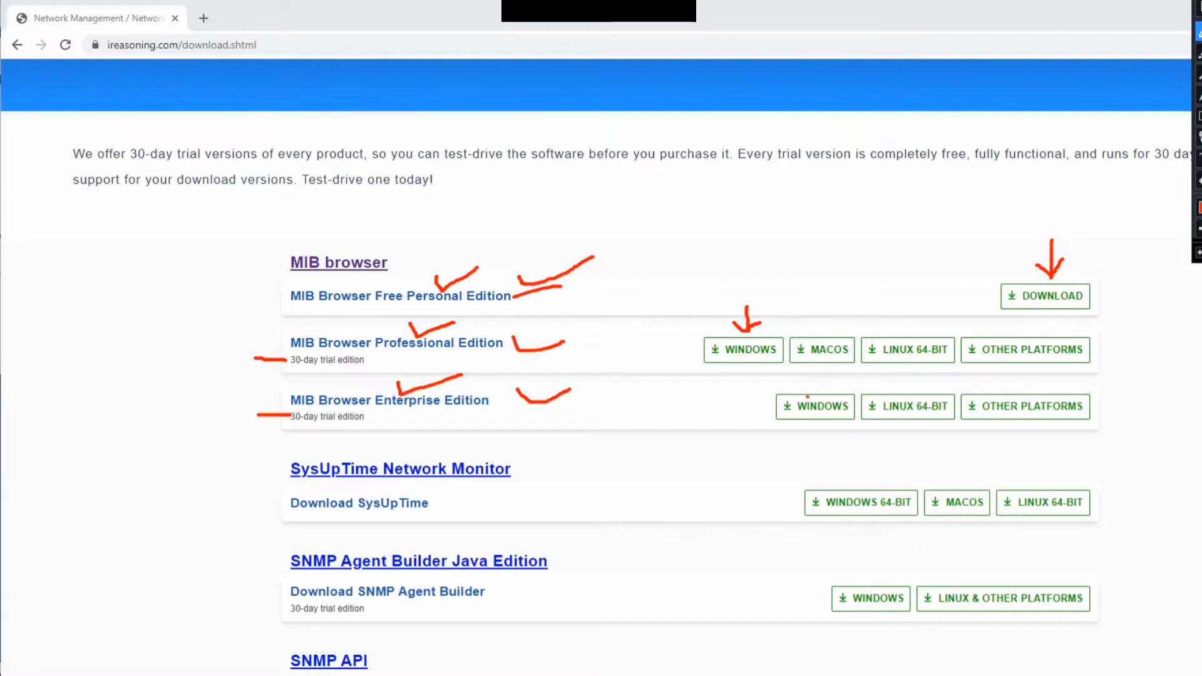
pyautogui.moveTo(807, 397); pyautogui.dragTo(840, 385)
pyautogui.moveTo(814, 335); pyautogui.dragTo(863, 307)
pyautogui.moveTo(911, 351); pyautogui.dragTo(942, 331)
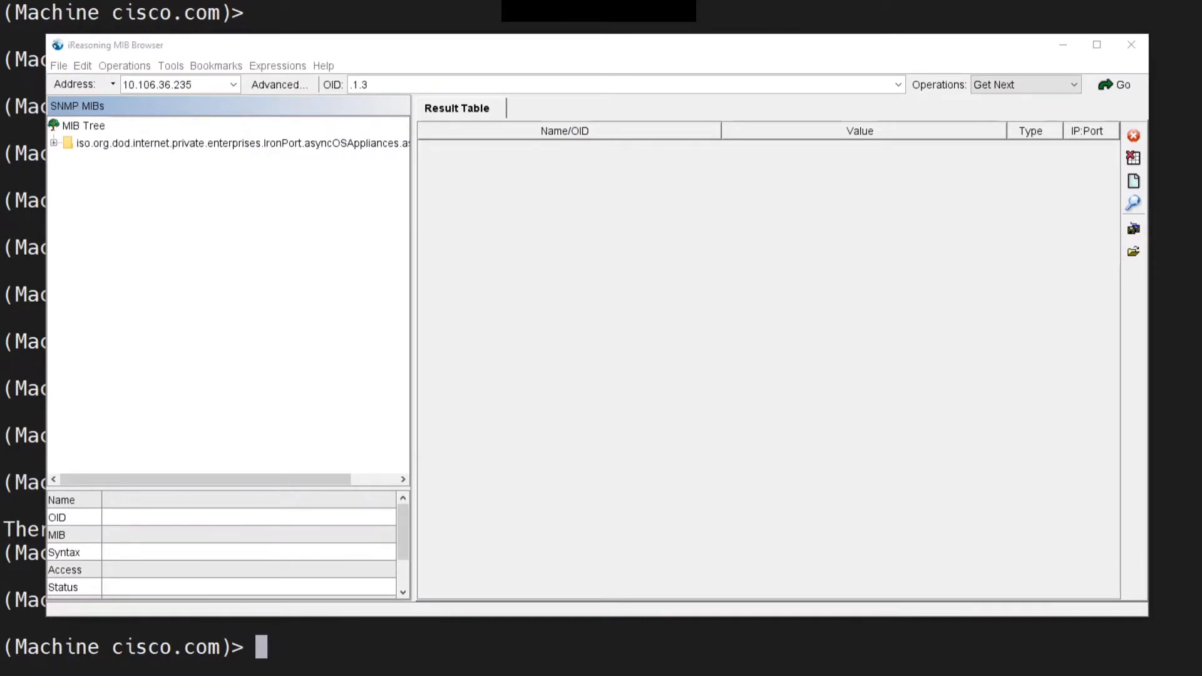
pyautogui.hotkey('ctrl', 'alt', 'd')
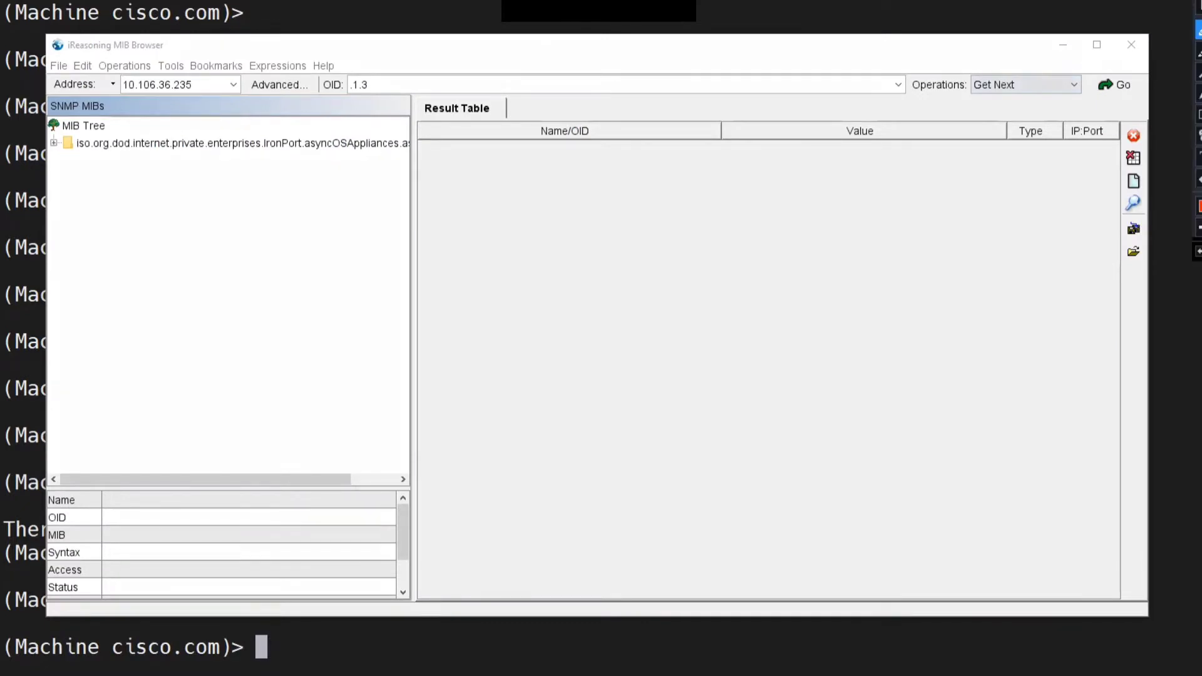
pyautogui.moveTo(116, 33)
pyautogui.mouseDown()
pyautogui.moveTo(39, 37)
pyautogui.moveTo(100, 54)
pyautogui.moveTo(162, 50)
pyautogui.moveTo(144, 25)
pyautogui.moveTo(82, 30)
pyautogui.mouseUp()
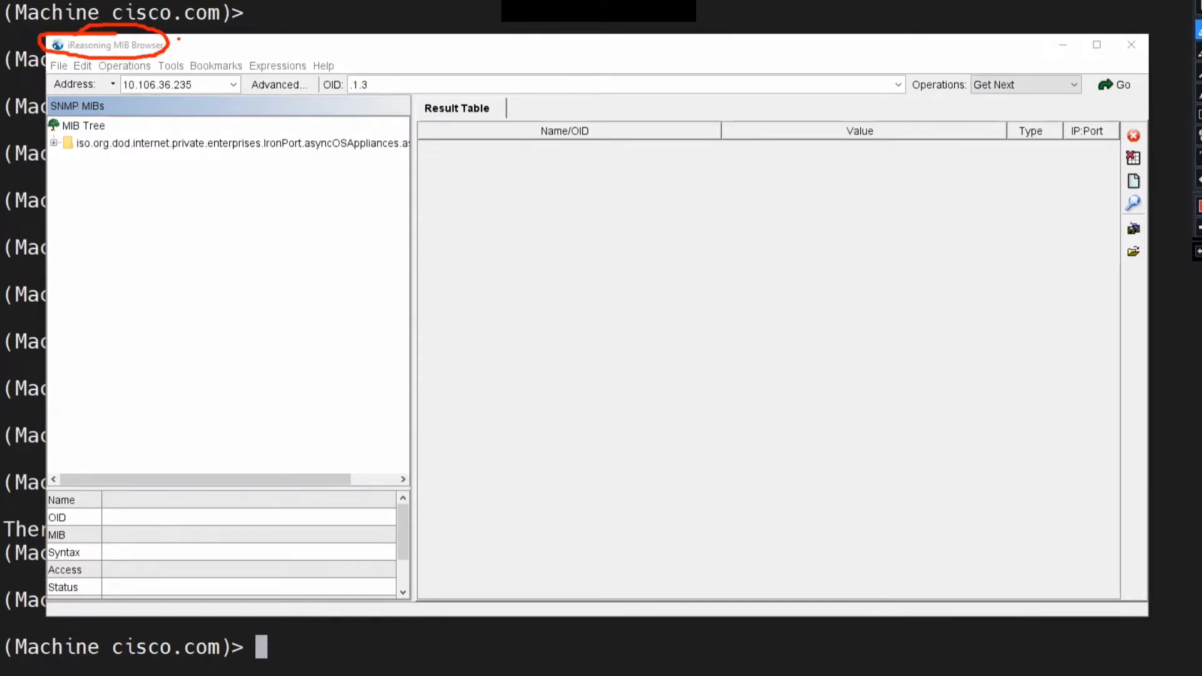
pyautogui.moveTo(179, 39)
pyautogui.mouseDown()
pyautogui.moveTo(162, 79)
pyautogui.moveTo(156, 67)
pyautogui.moveTo(166, 75)
pyautogui.mouseUp()
pyautogui.moveTo(391, 40)
pyautogui.mouseDown()
pyautogui.moveTo(387, 71)
pyautogui.moveTo(375, 54)
pyautogui.moveTo(390, 70)
pyautogui.mouseUp()
pyautogui.moveTo(992, 36)
pyautogui.mouseDown()
pyautogui.moveTo(993, 64)
pyautogui.moveTo(979, 63)
pyautogui.moveTo(992, 71)
pyautogui.mouseUp()
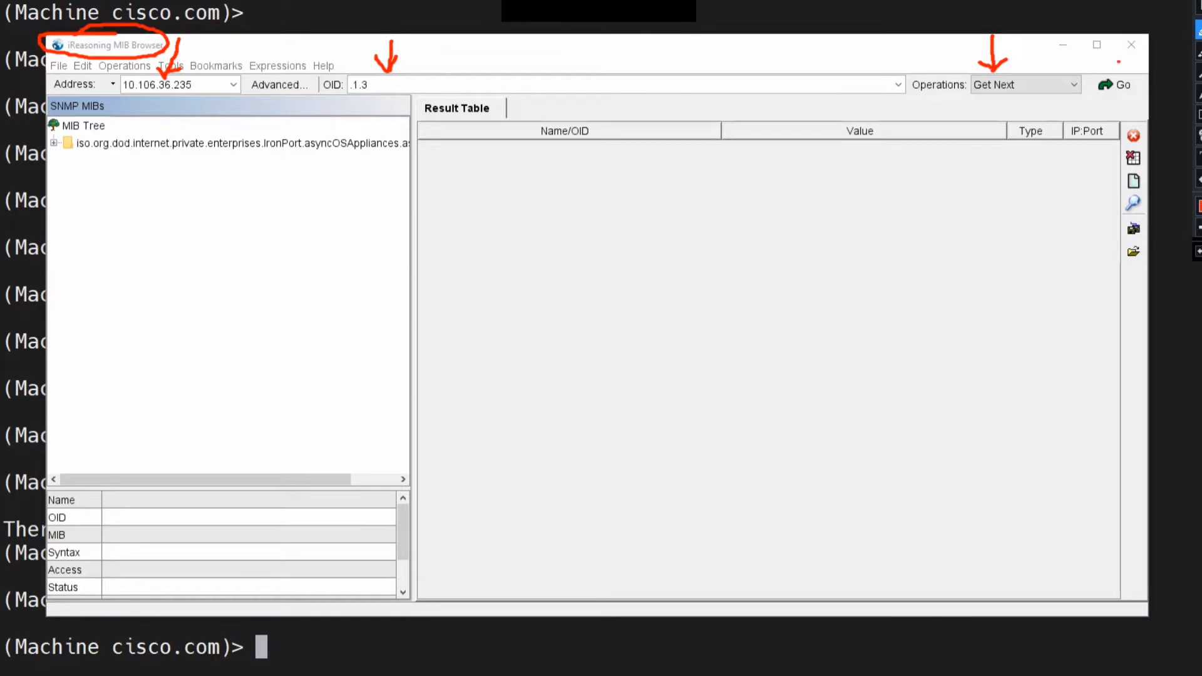
pyautogui.moveTo(1119, 62)
pyautogui.mouseDown()
pyautogui.moveTo(1098, 62)
pyautogui.moveTo(1080, 85)
pyautogui.moveTo(1106, 110)
pyautogui.moveTo(1144, 92)
pyautogui.moveTo(1101, 58)
pyautogui.mouseUp()
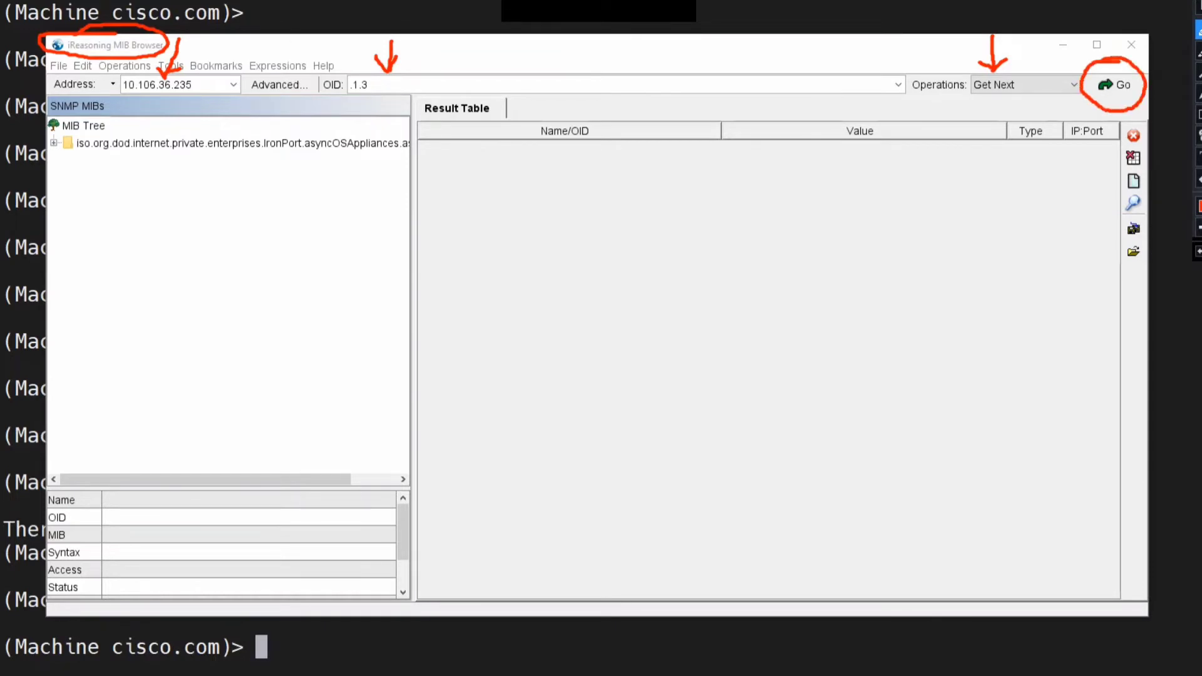
pyautogui.moveTo(286, 42)
pyautogui.mouseDown()
pyautogui.moveTo(281, 74)
pyautogui.moveTo(266, 60)
pyautogui.moveTo(298, 61)
pyautogui.mouseUp()
pyautogui.press('Escape')
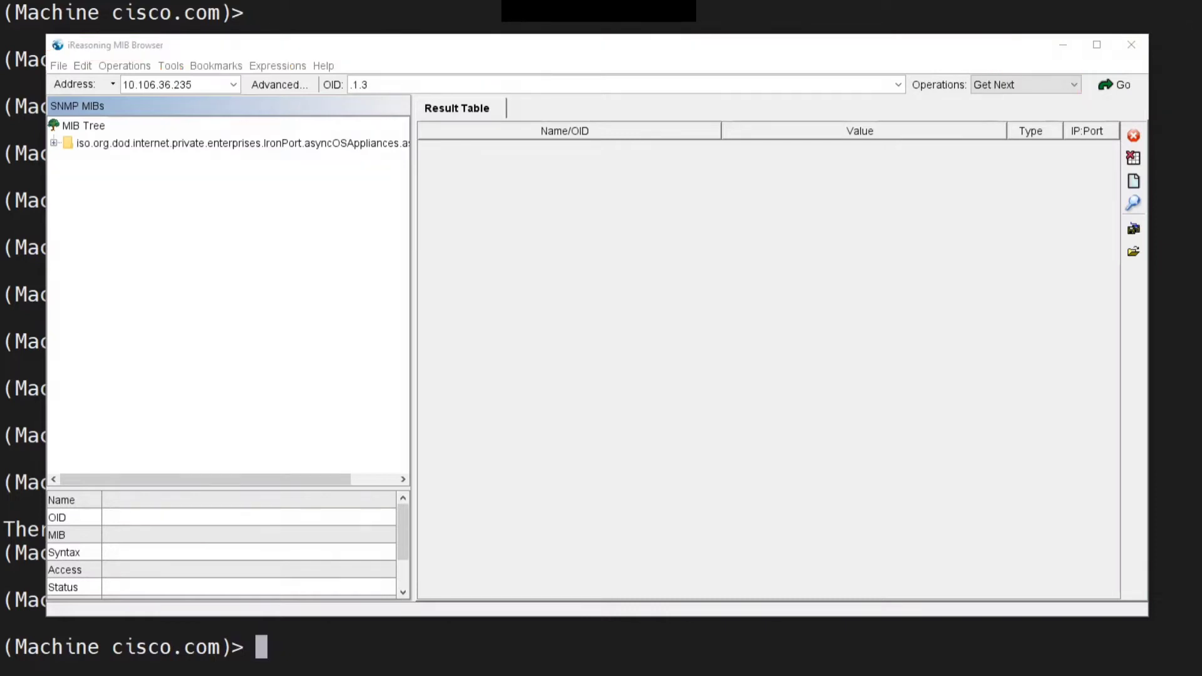
# In the agent's advanced properties, clear the write community and keep SNMP version 2
pyautogui.click(279, 85)
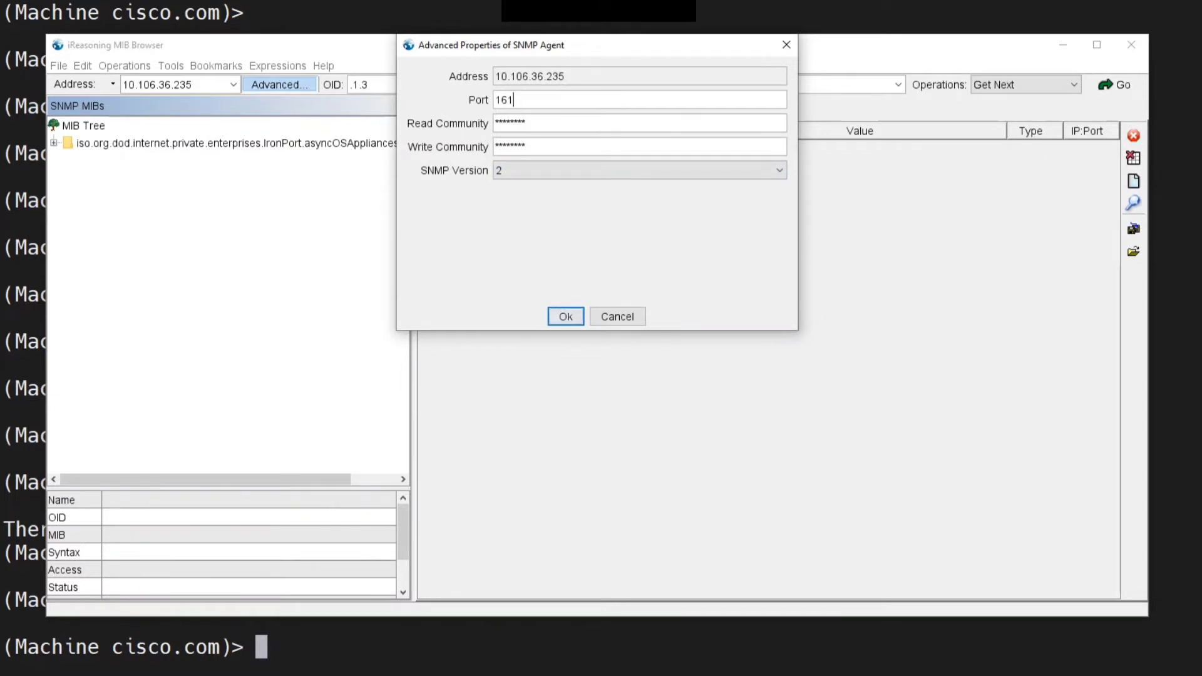
pyautogui.doubleClick(504, 101)
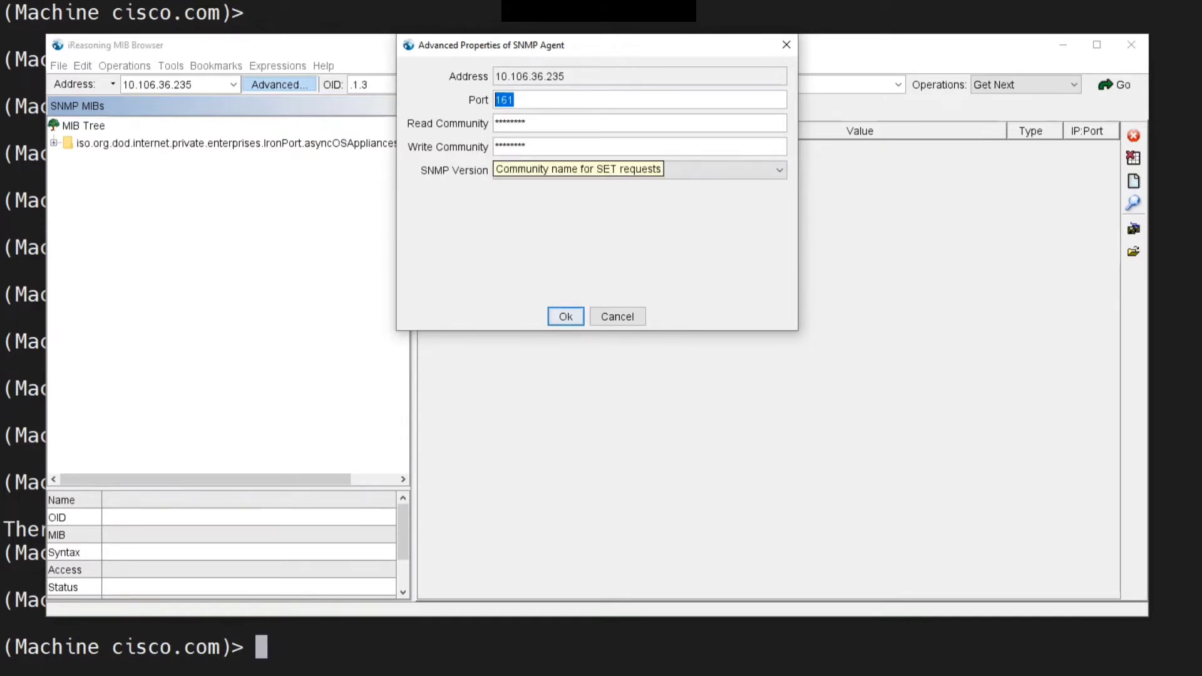
pyautogui.moveTo(528, 146); pyautogui.dragTo(493, 147)
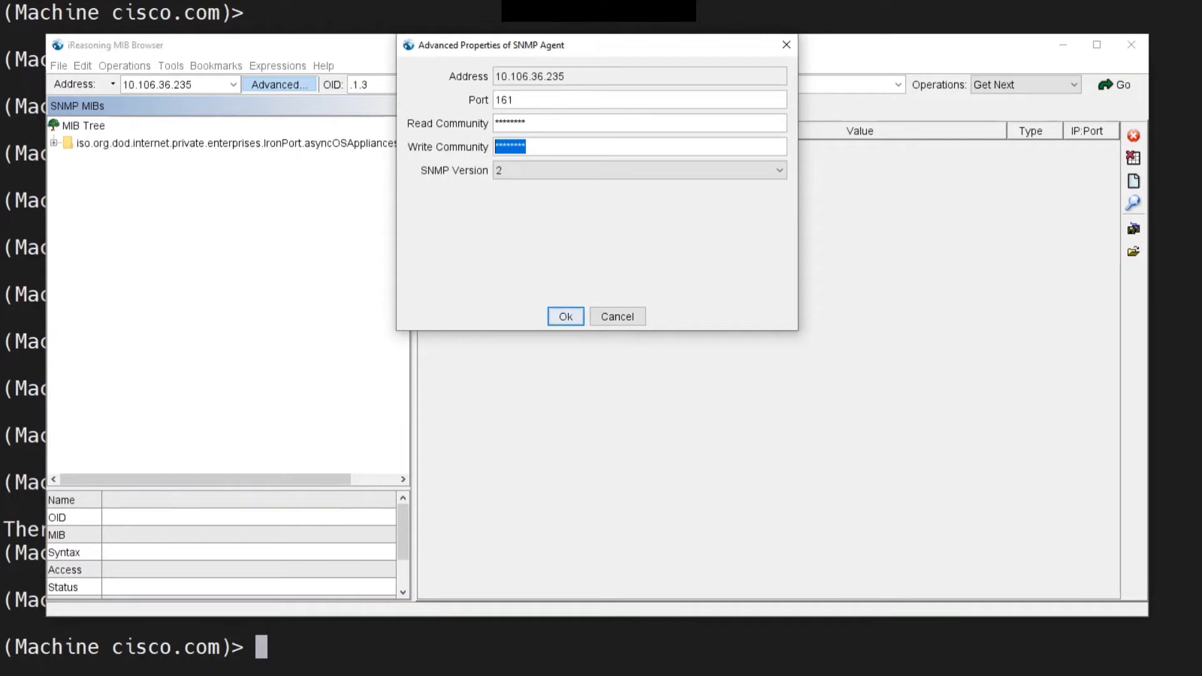
pyautogui.press('BackSpace')
pyautogui.press('Tab')
pyautogui.click(639, 170)
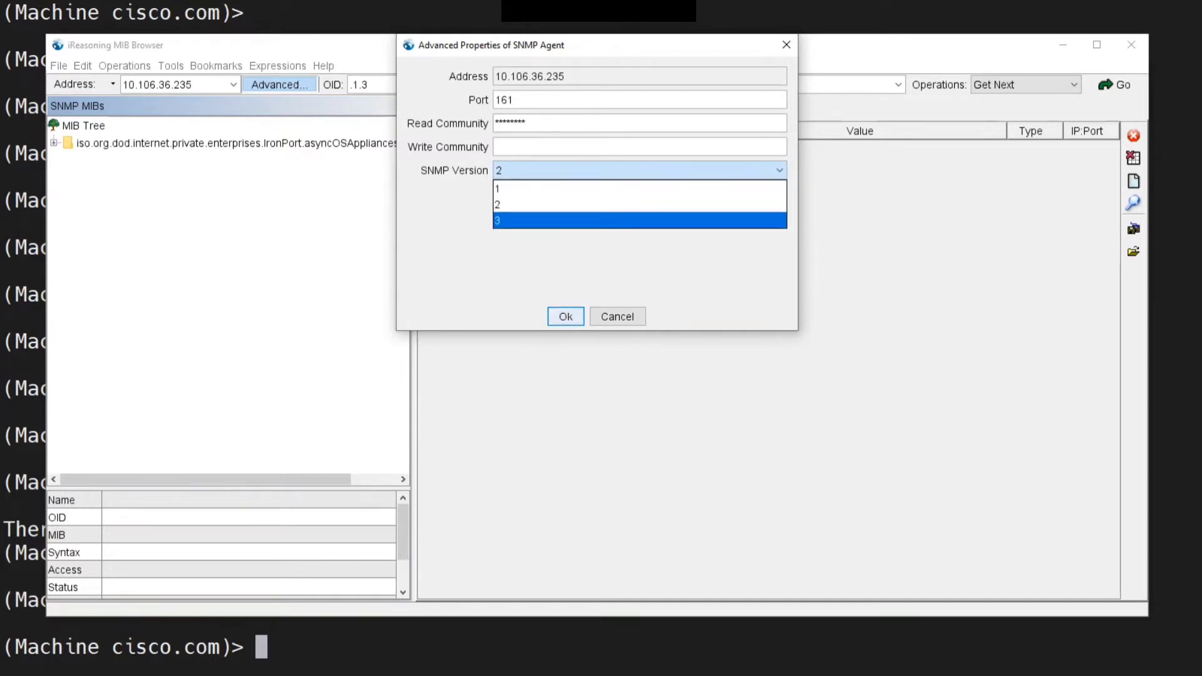
pyautogui.click(640, 205)
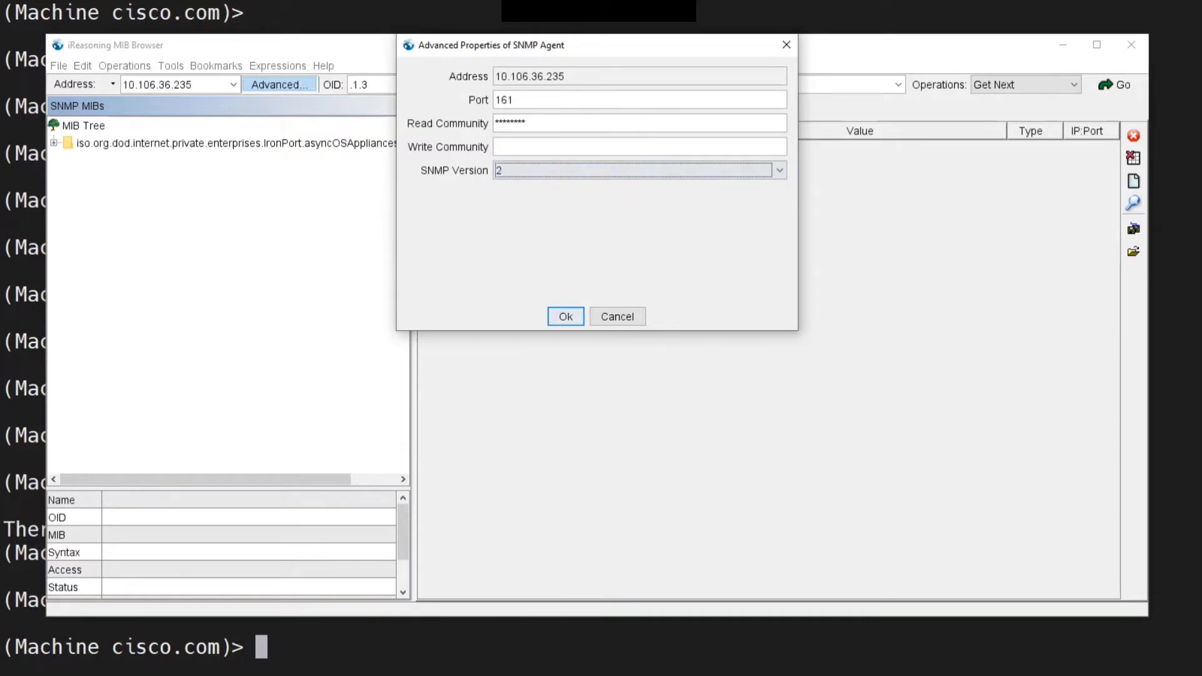
pyautogui.press('Return')
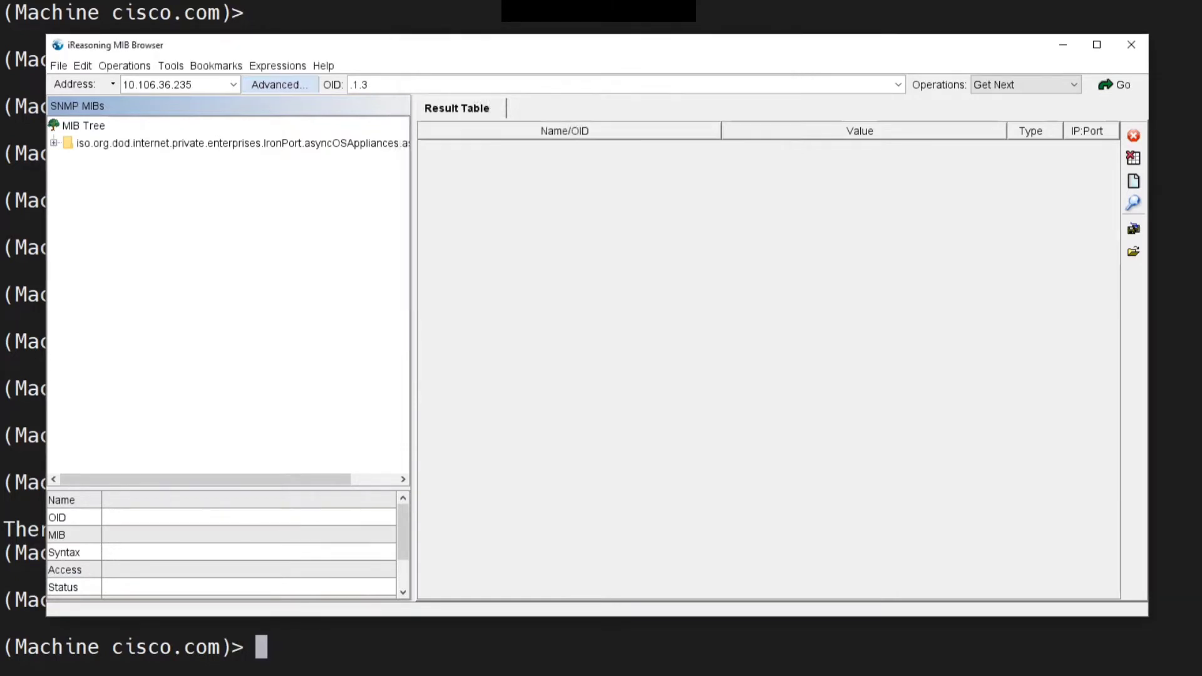
# Reopen the agent's advanced properties to check the read community, then close them
pyautogui.click(279, 84)
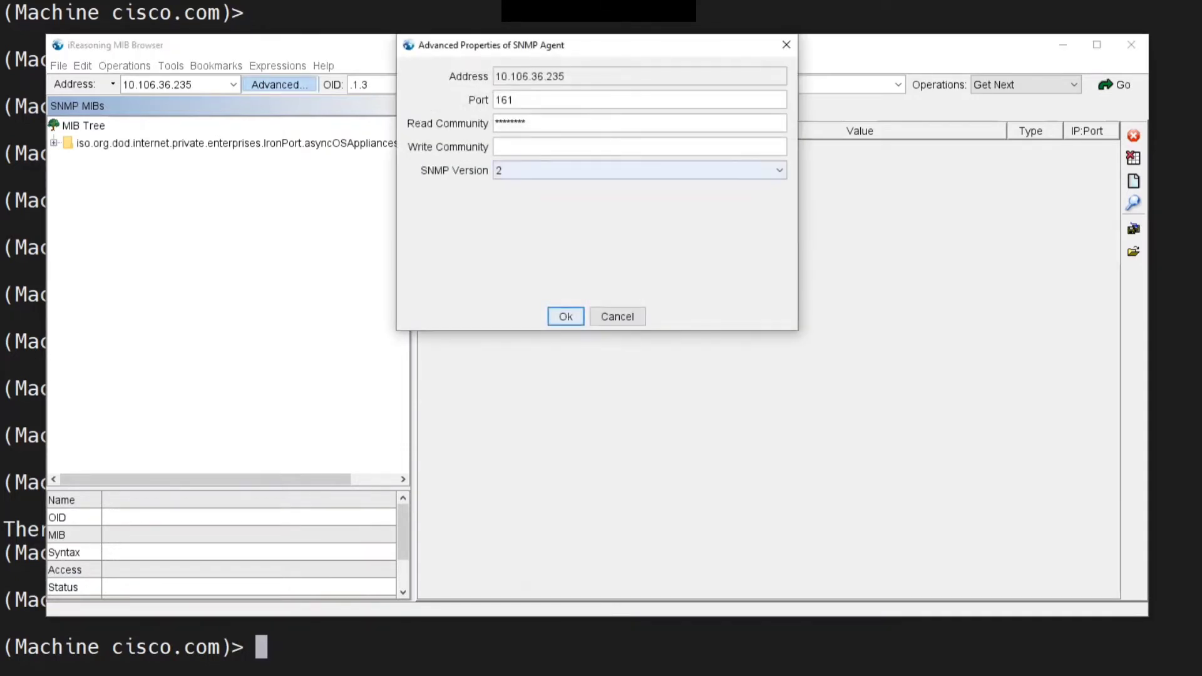
pyautogui.moveTo(532, 124); pyautogui.dragTo(492, 124)
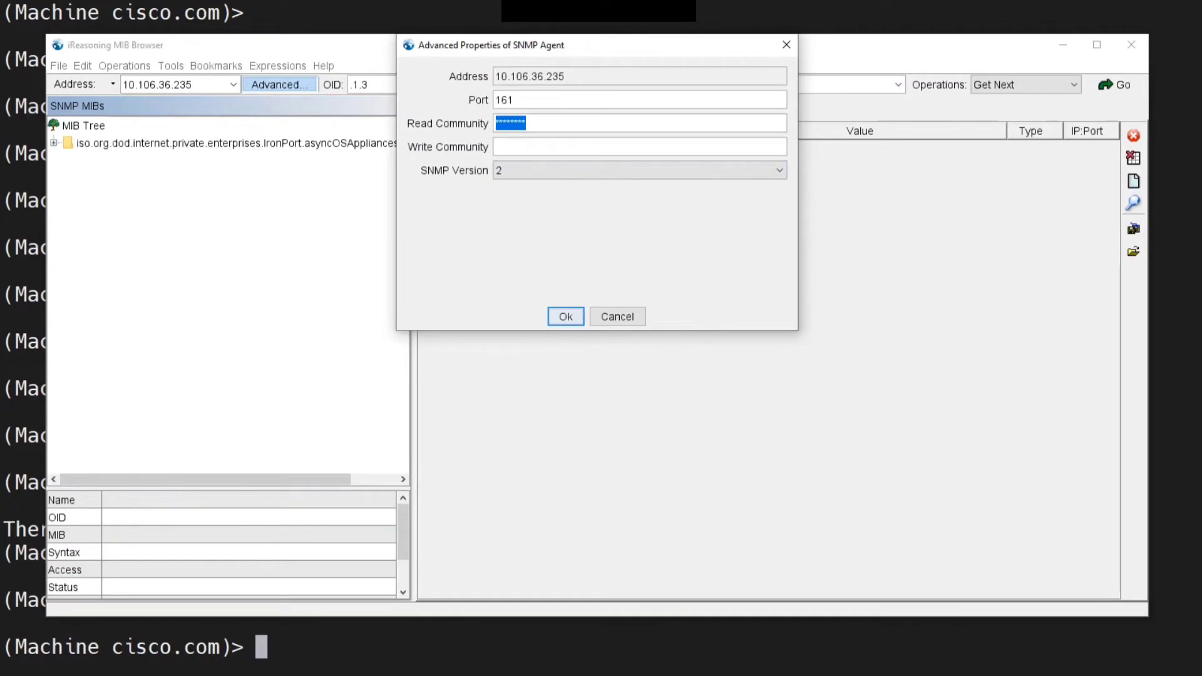
pyautogui.press('Return')
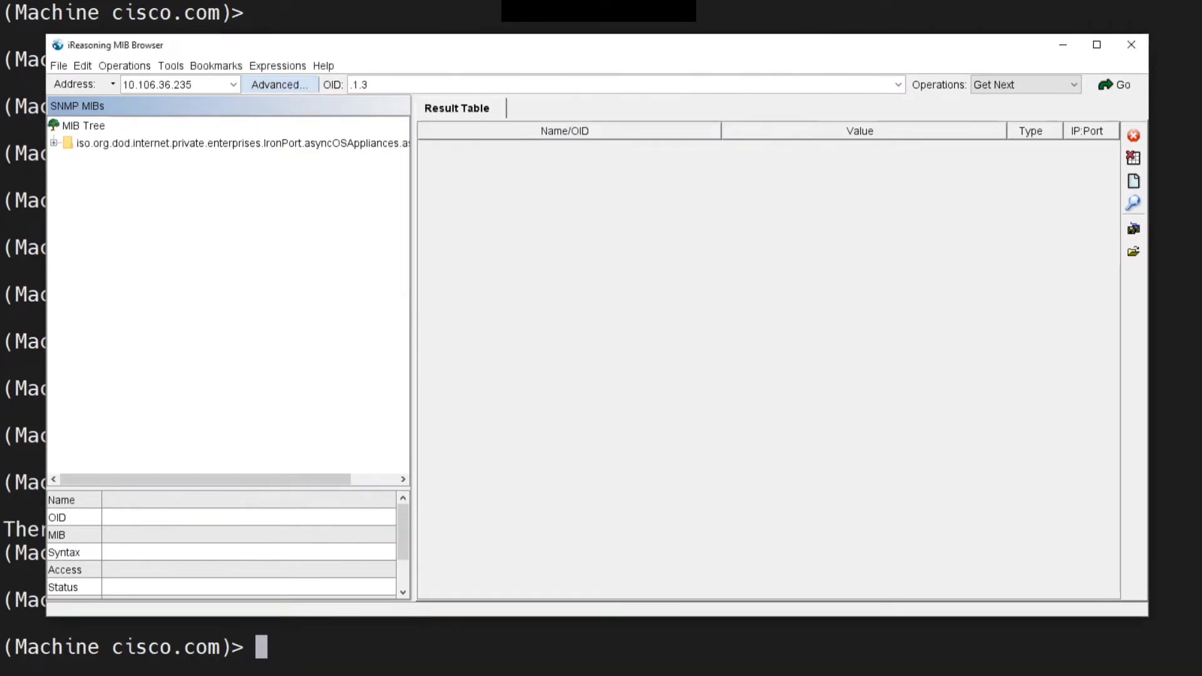
# Switch the operation to Get and run the query on OID .1.3 several times
pyautogui.press('Tab')
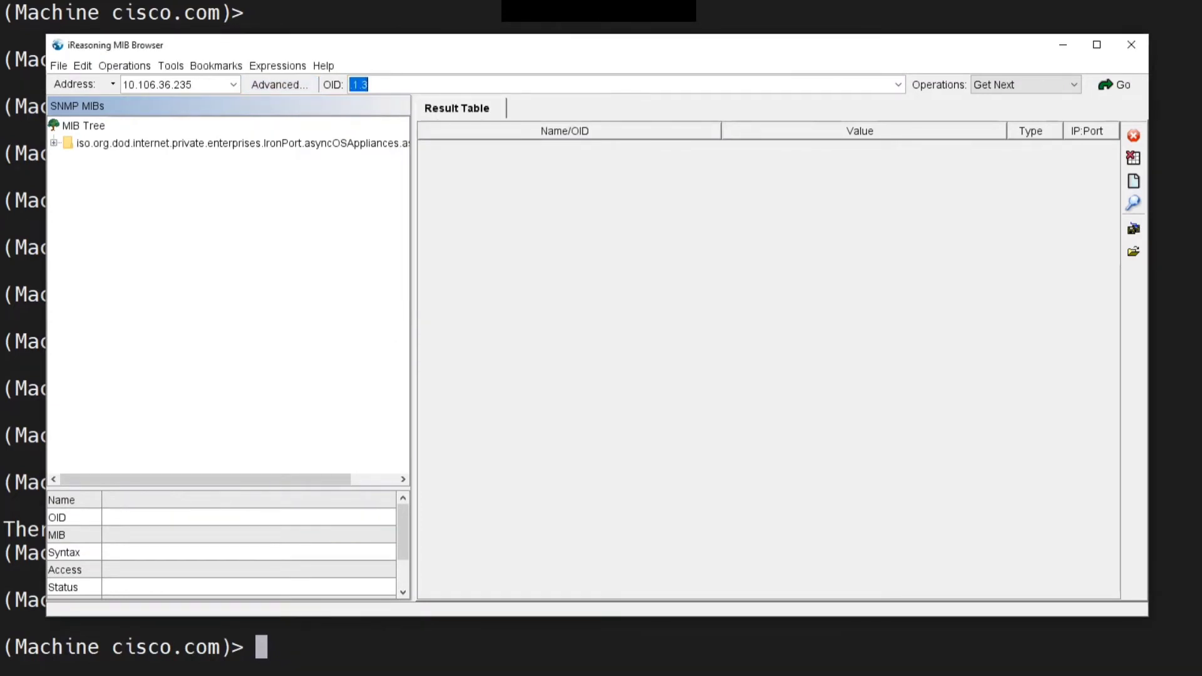
pyautogui.click(1026, 85)
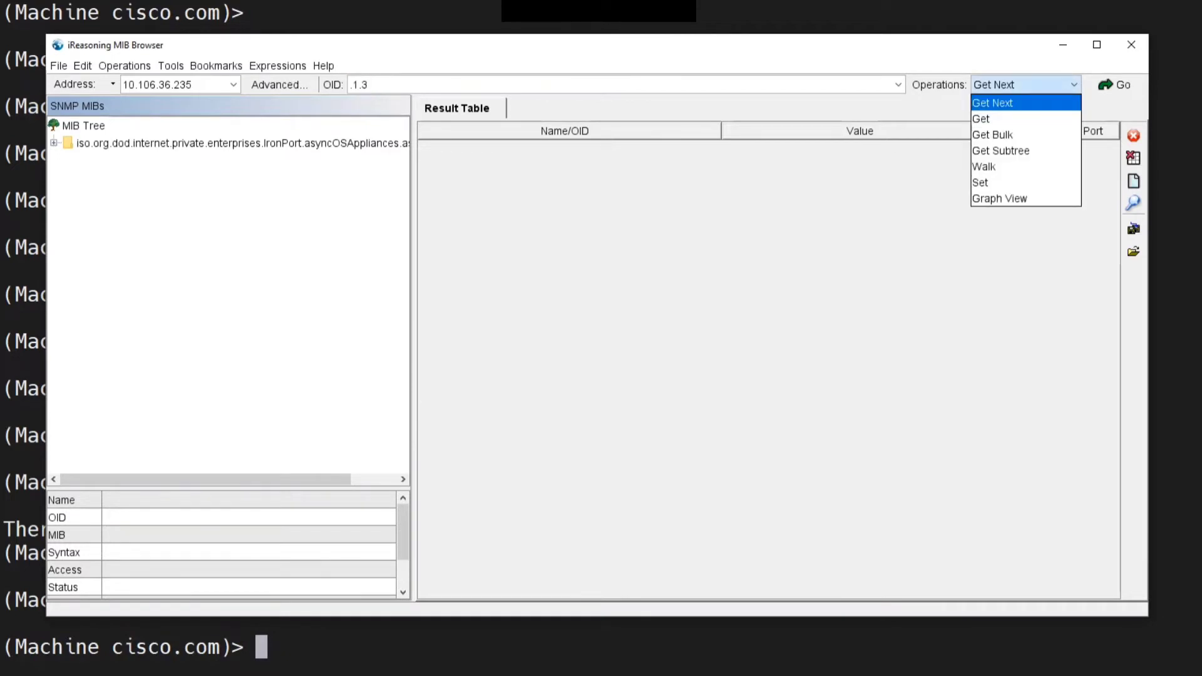
pyautogui.press('Down')
pyautogui.press('Return')
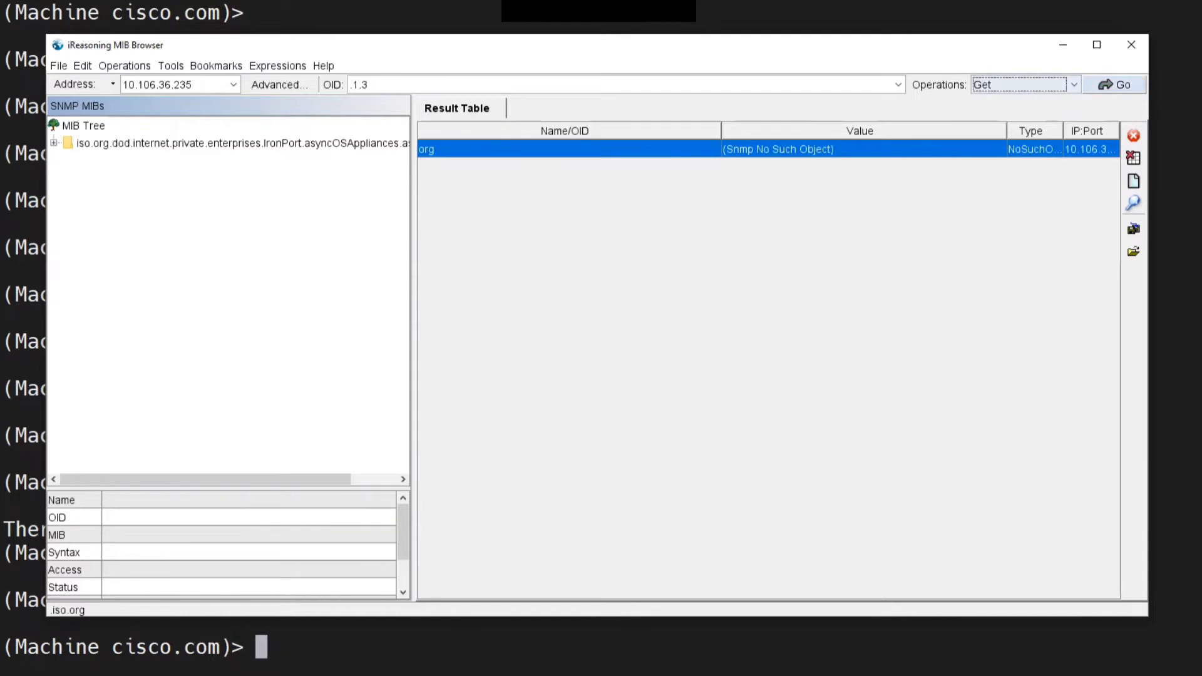
pyautogui.click(1115, 84)
pyautogui.click(1114, 84)
pyautogui.click(1114, 84)
pyautogui.click(1114, 84)
pyautogui.click(1114, 85)
pyautogui.click(1114, 84)
pyautogui.click(1114, 85)
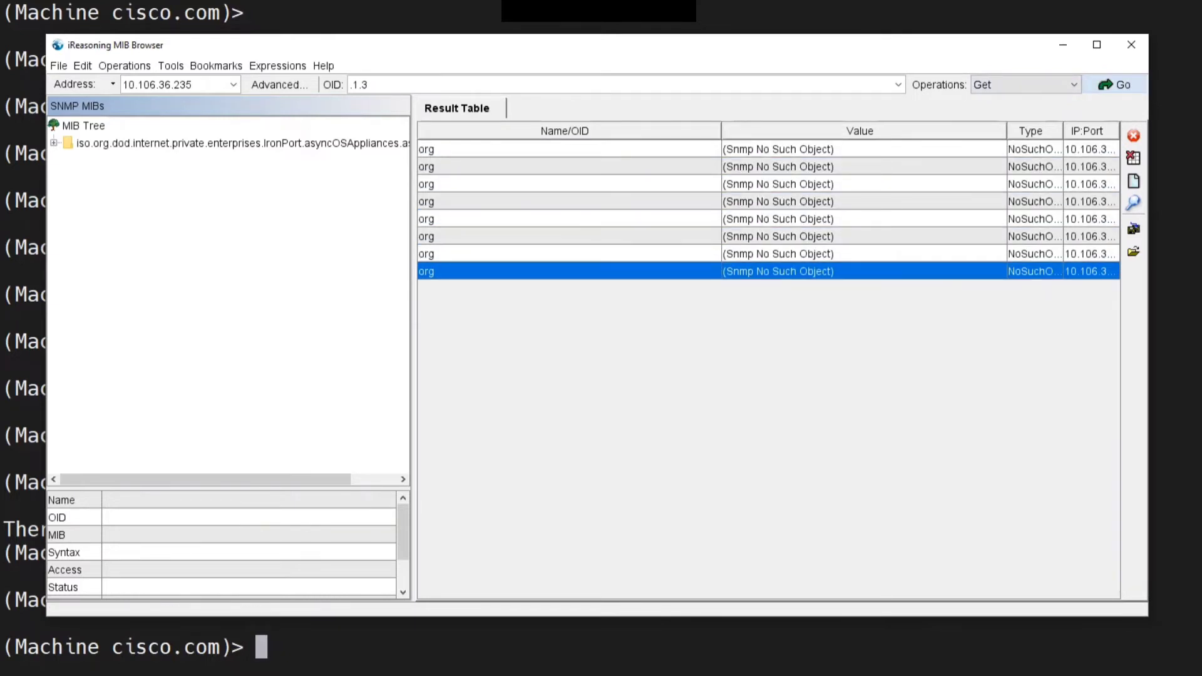
# Widen the result area and clear the result table
pyautogui.moveTo(413, 350); pyautogui.dragTo(313, 350)
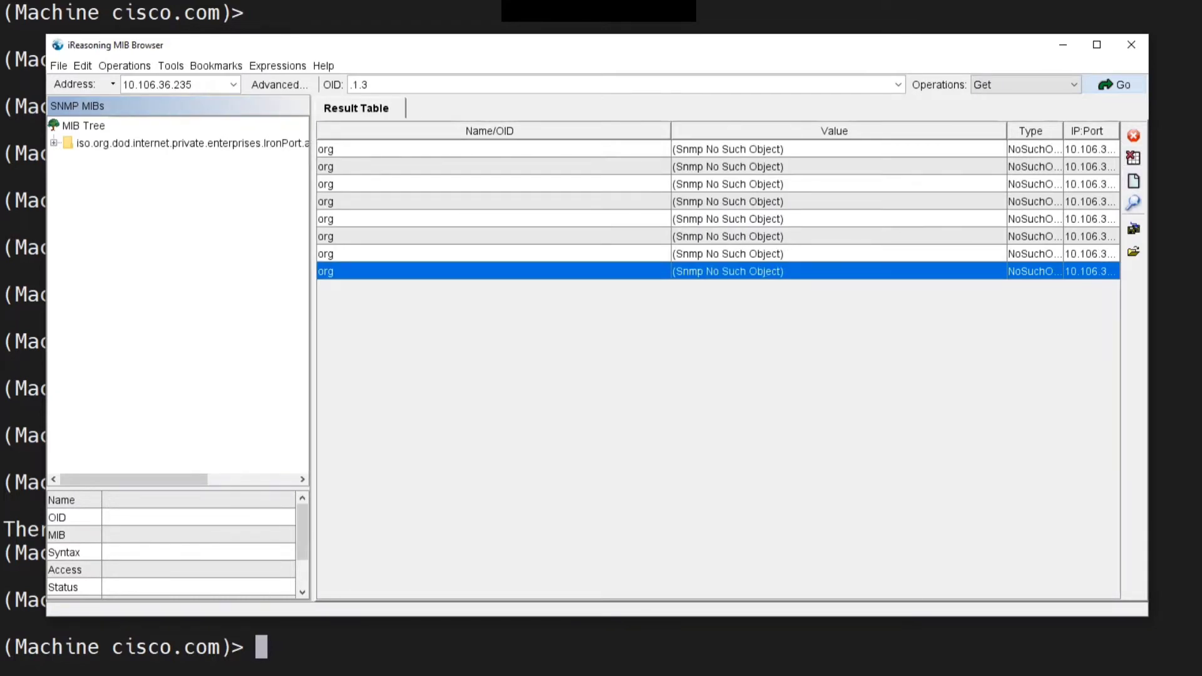
pyautogui.hotkey('ctrl', 'alt', 'd')
pyautogui.moveTo(1140, 131)
pyautogui.mouseDown()
pyautogui.moveTo(1131, 135)
pyautogui.moveTo(1143, 178)
pyautogui.moveTo(1132, 140)
pyautogui.mouseUp()
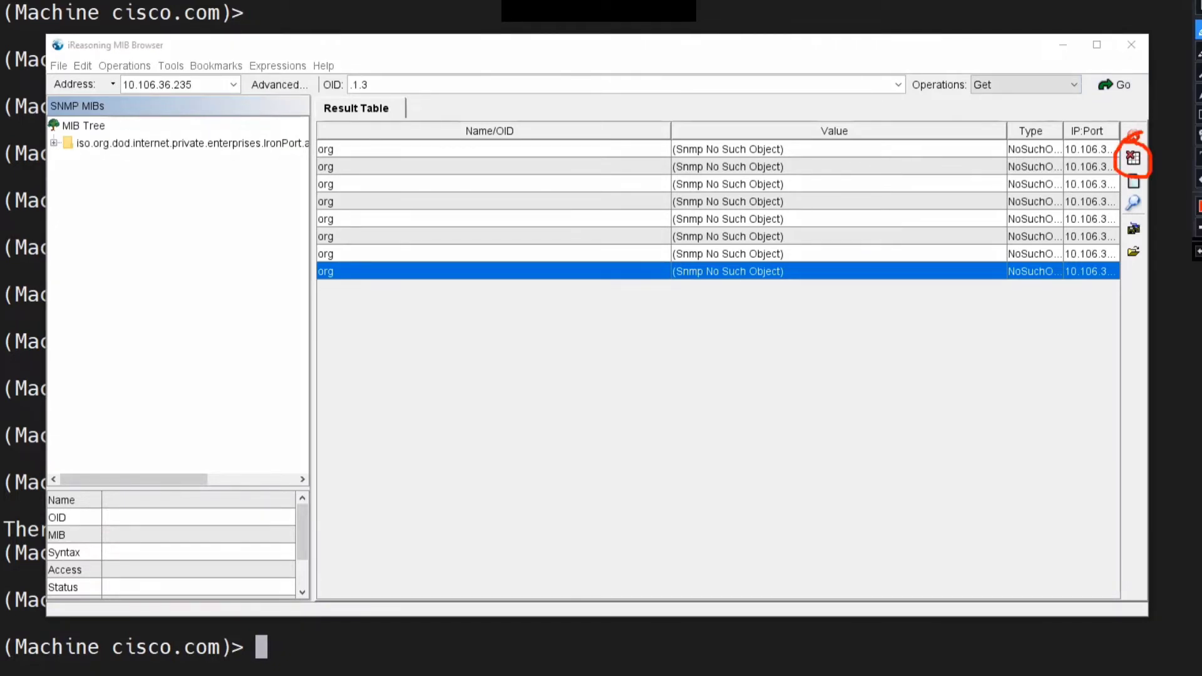
pyautogui.press('Escape')
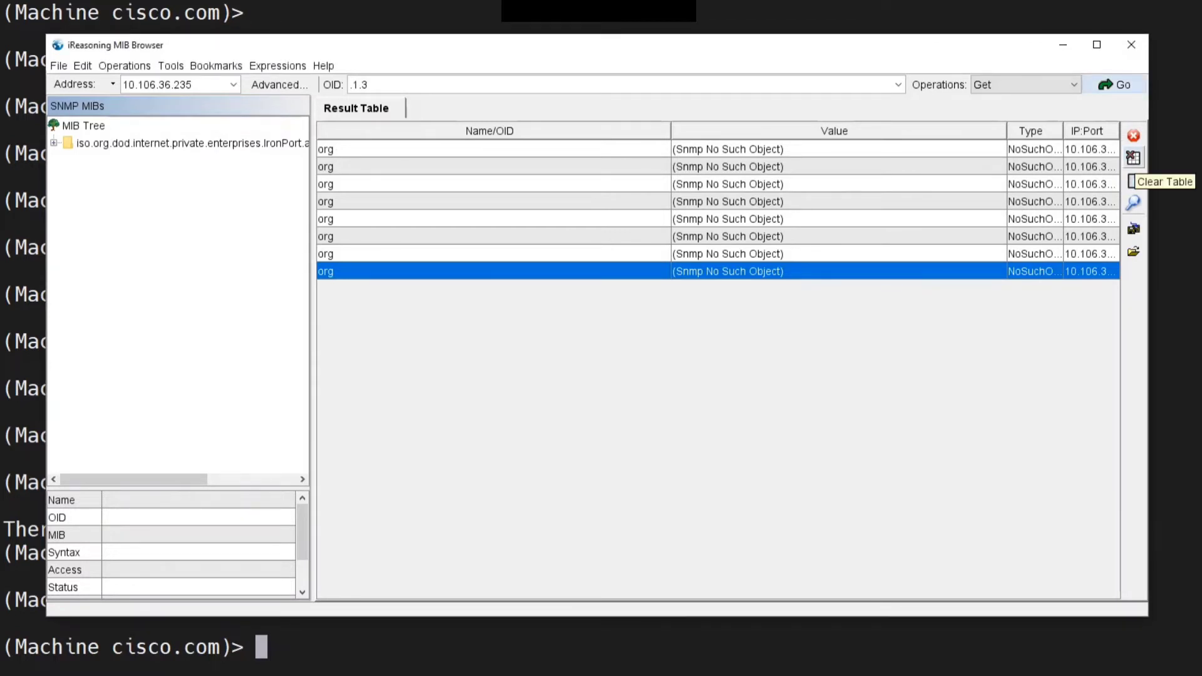
pyautogui.click(1133, 181)
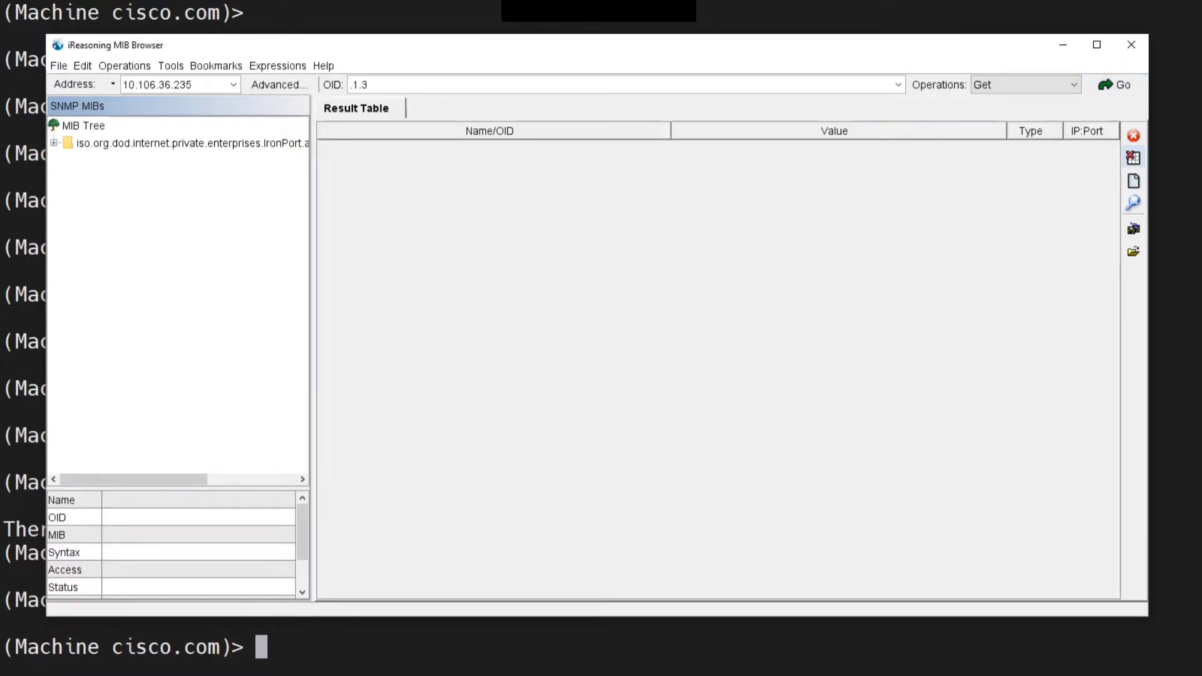
# Paste the OID .1.3.6.1.4.1.15497.1.1.1.27.0 and run a Get query on it, dismissing the error
pyautogui.hotkey('alt', 'Tab')
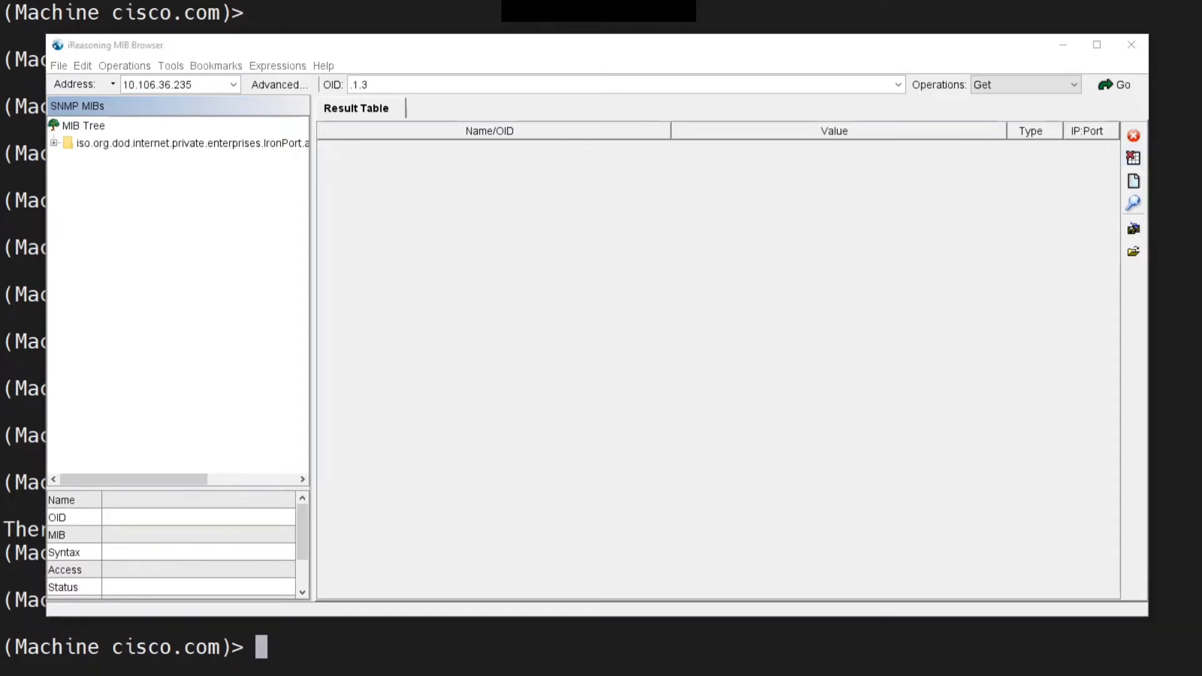
pyautogui.hotkey('alt', 'Tab')
pyautogui.write('.1.3.6.1.4.1.15497.1.1.1.27.0')
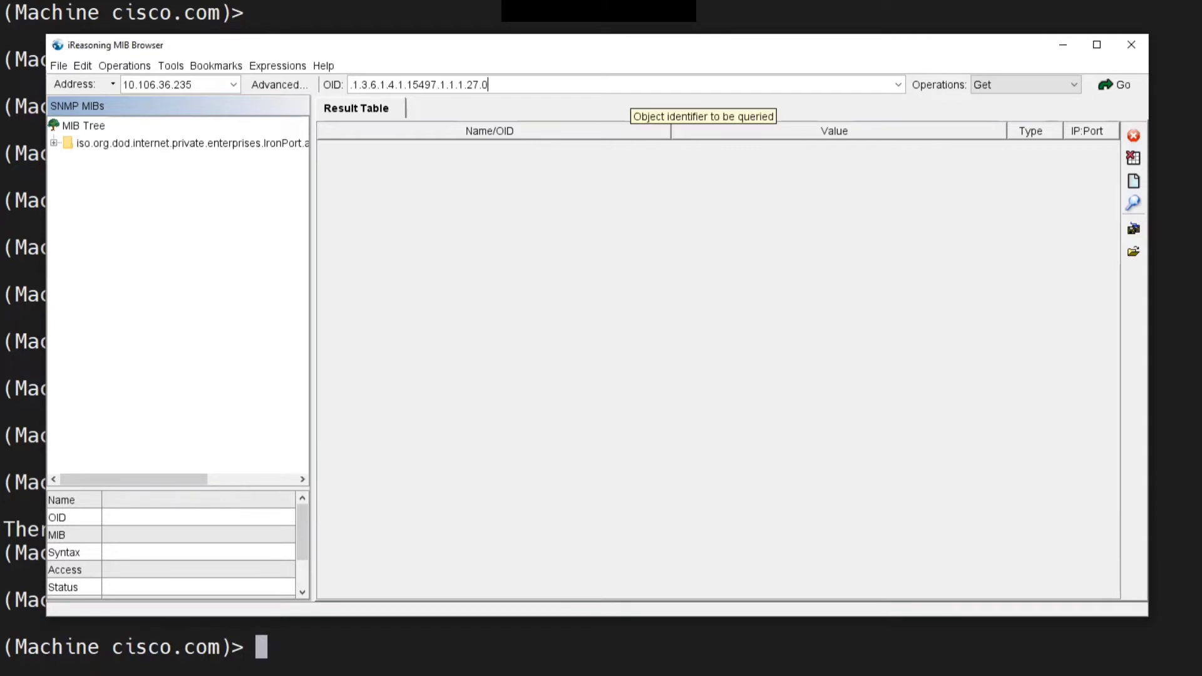
pyautogui.click(1114, 85)
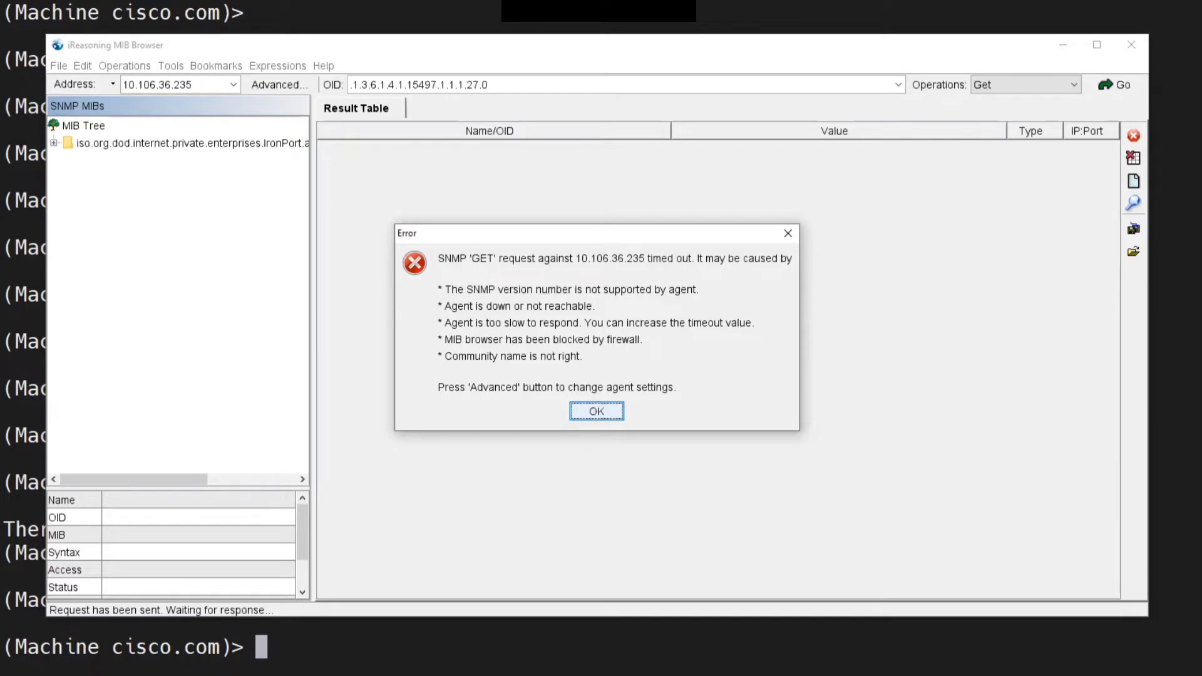
pyautogui.press('Return')
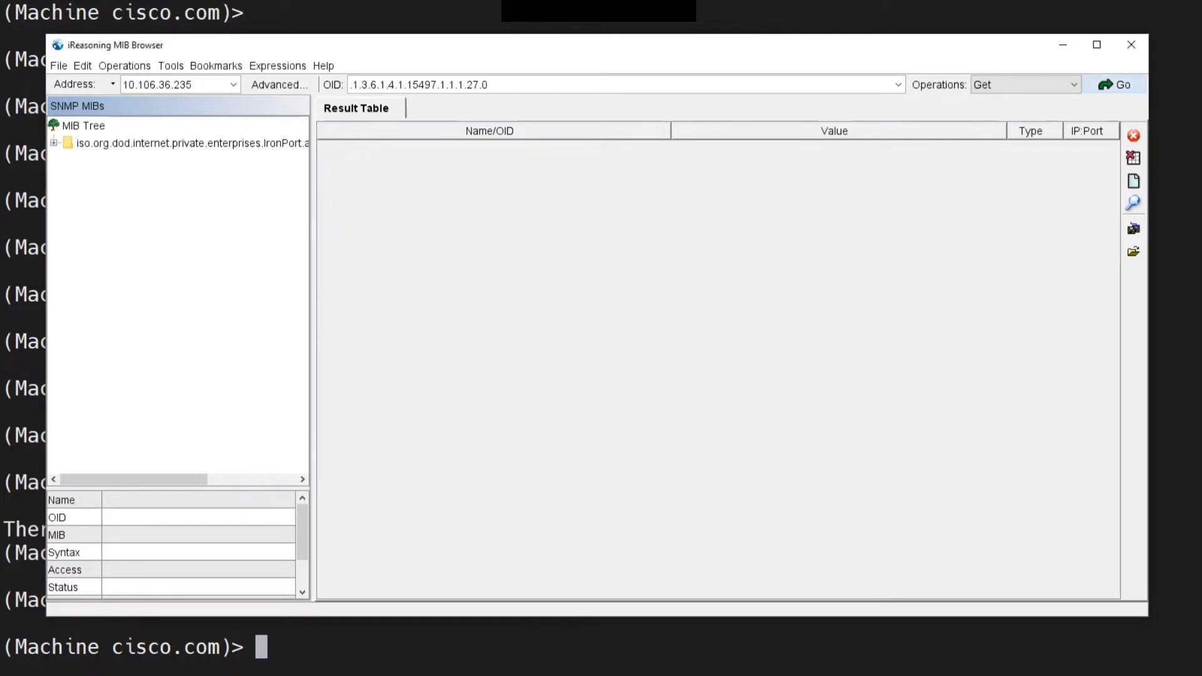
# Run ifconfig in the appliance CLI to check the management interface address
pyautogui.hotkey('alt', 'Tab')
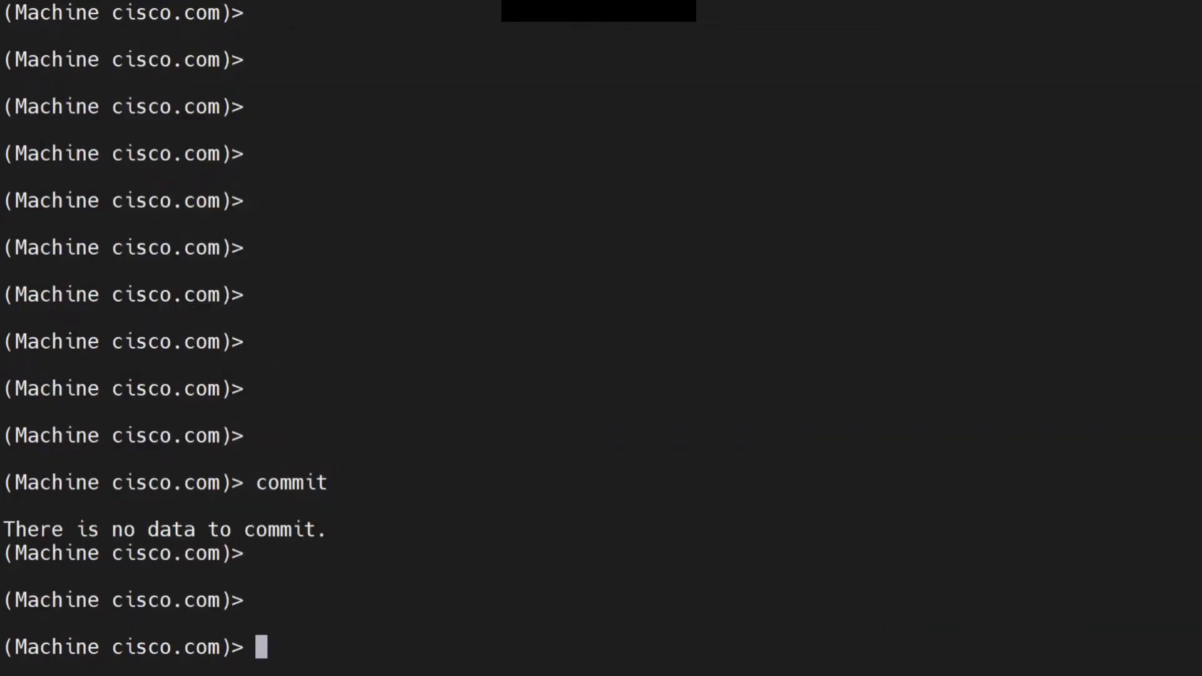
pyautogui.write('ifconfig')
pyautogui.press('Return')
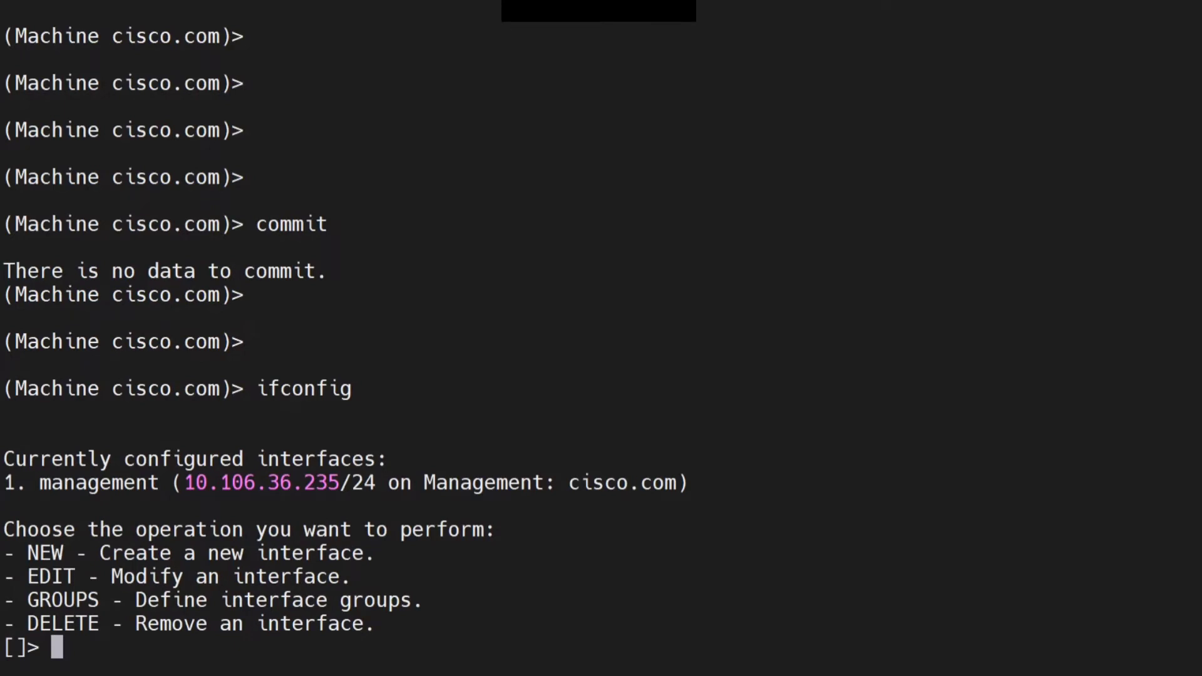
pyautogui.moveTo(564, 623); pyautogui.dragTo(39, 482)
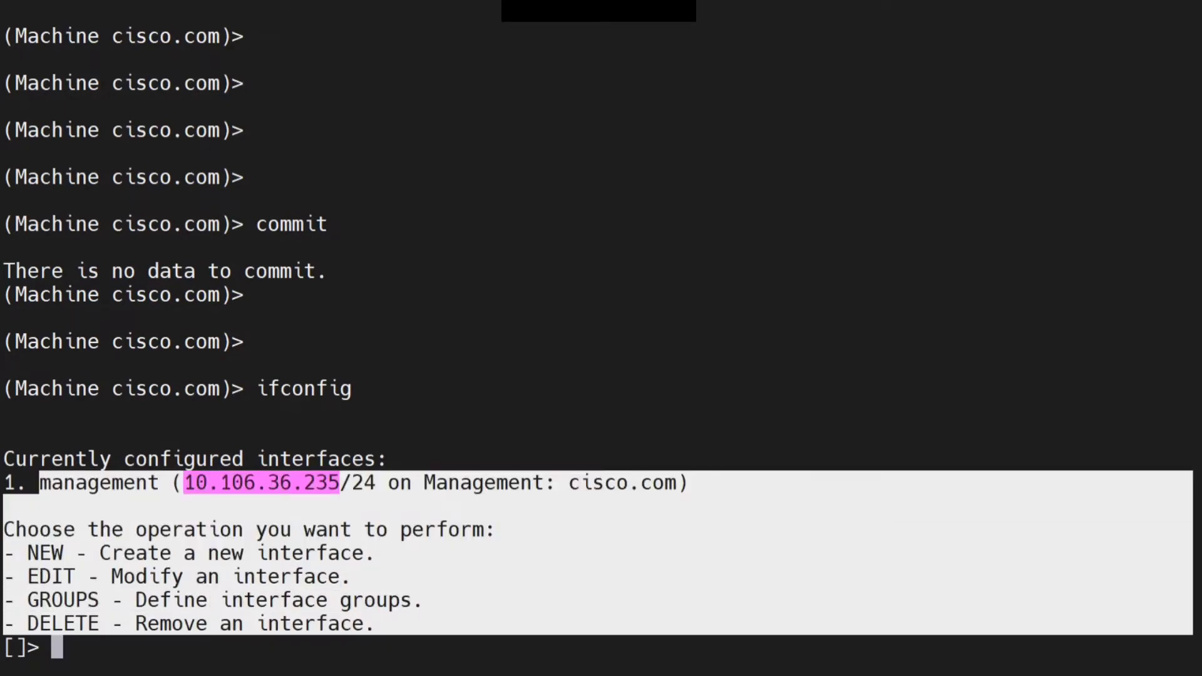
pyautogui.hotkey('alt', 'Tab')
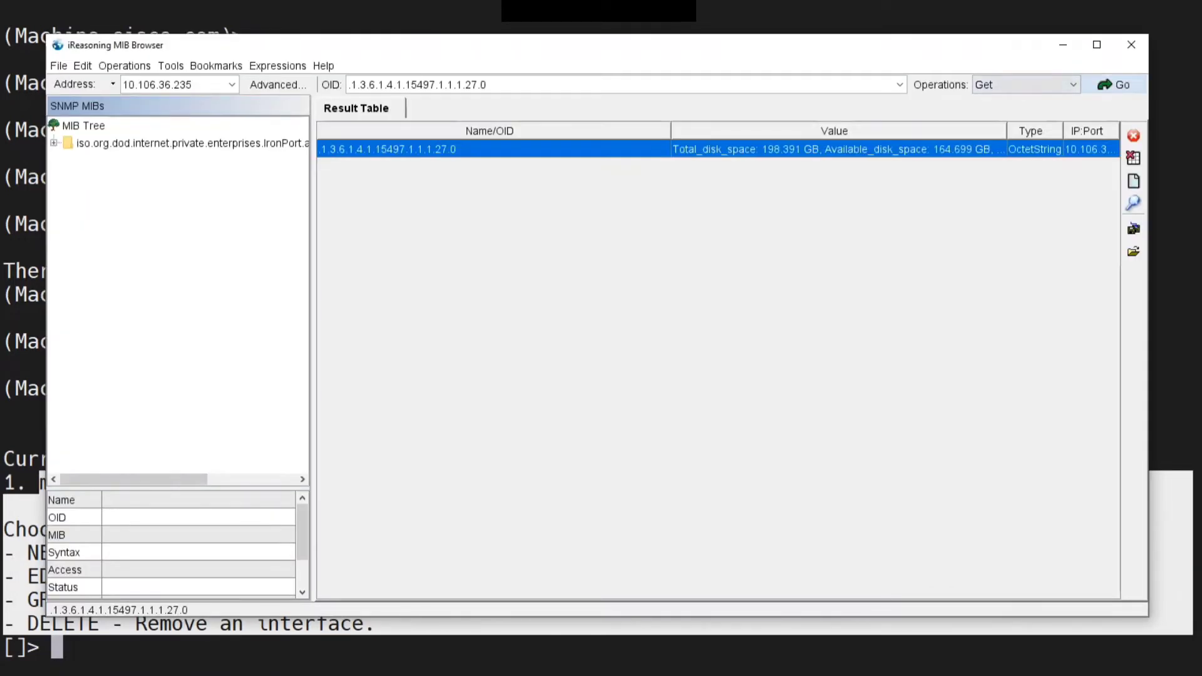
# Rerun the Get query on the disk-space OID several times and widen the Value column
pyautogui.click(1113, 84)
pyautogui.click(1113, 85)
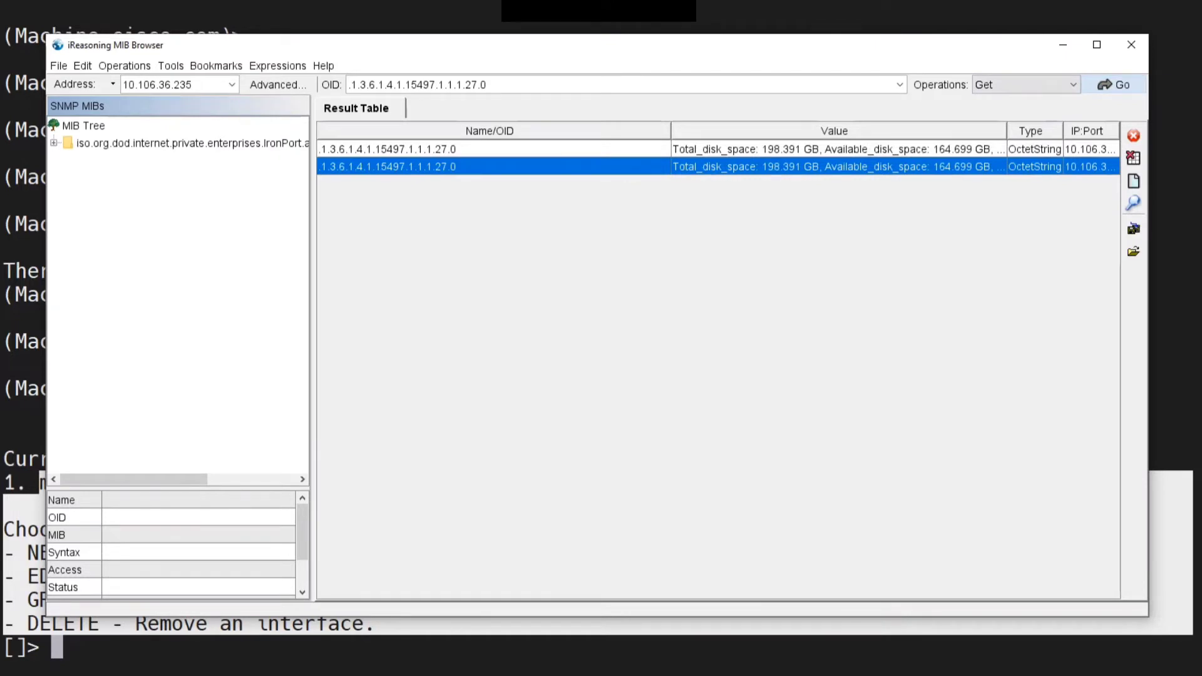
pyautogui.click(1114, 85)
pyautogui.click(1113, 85)
pyautogui.click(1113, 85)
pyautogui.click(1113, 85)
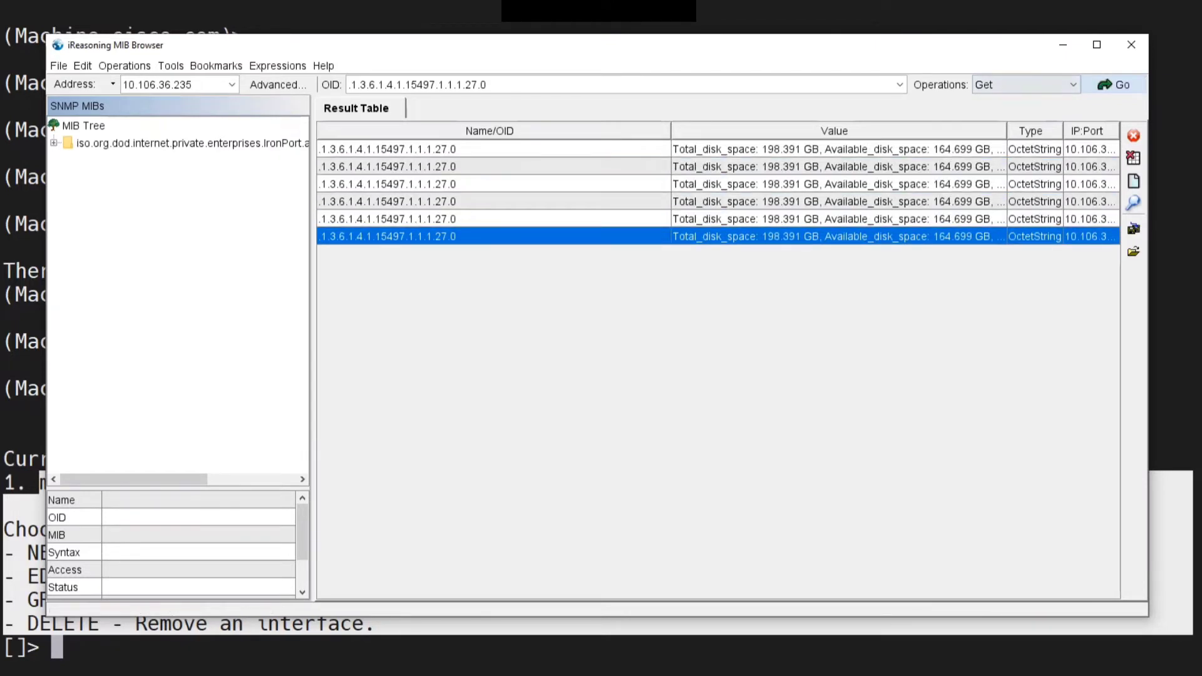
pyautogui.moveTo(670, 131); pyautogui.dragTo(546, 131)
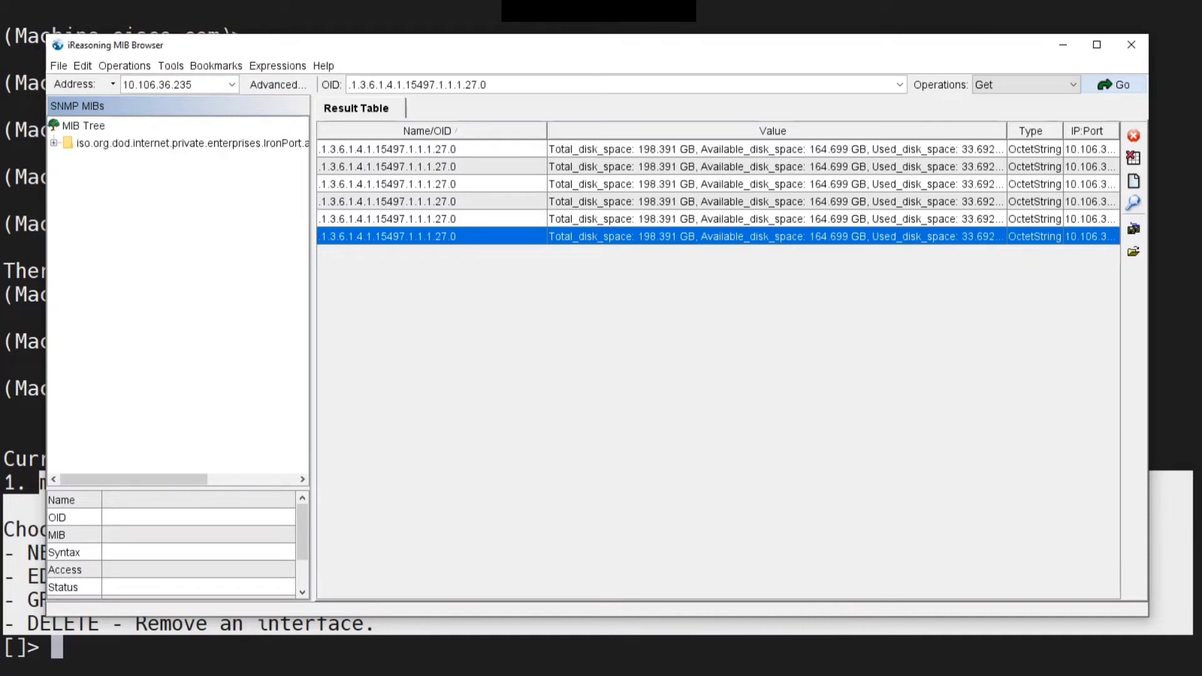
pyautogui.click(59, 66)
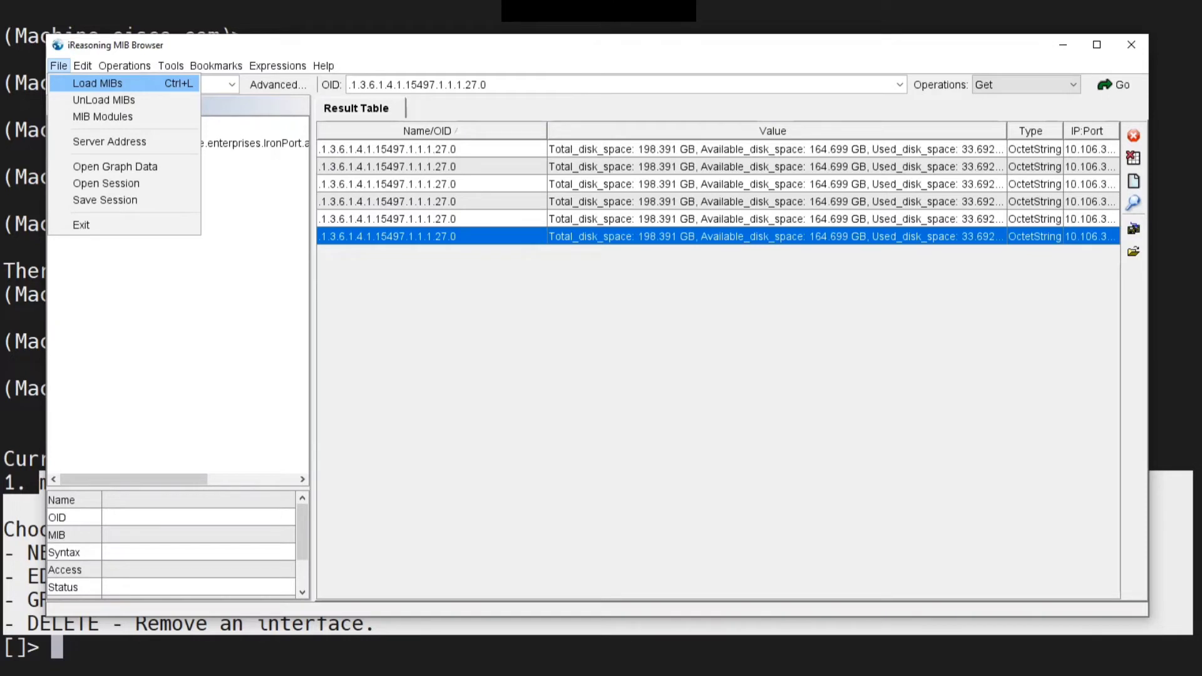
pyautogui.click(98, 84)
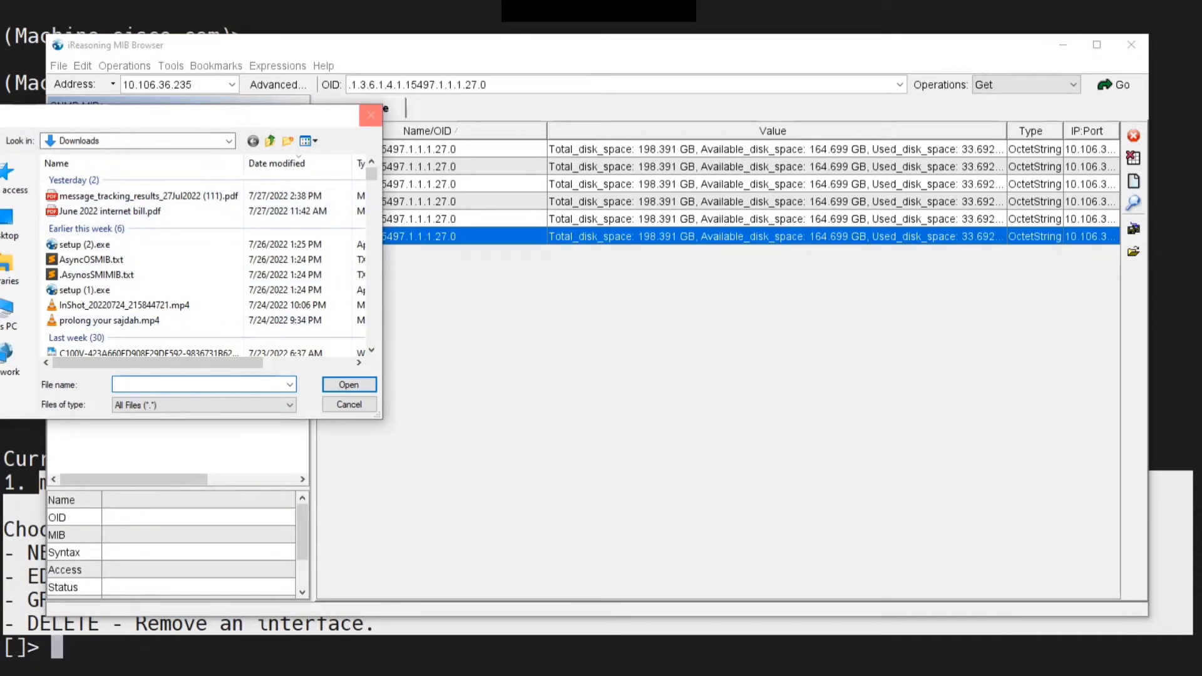
pyautogui.click(92, 260)
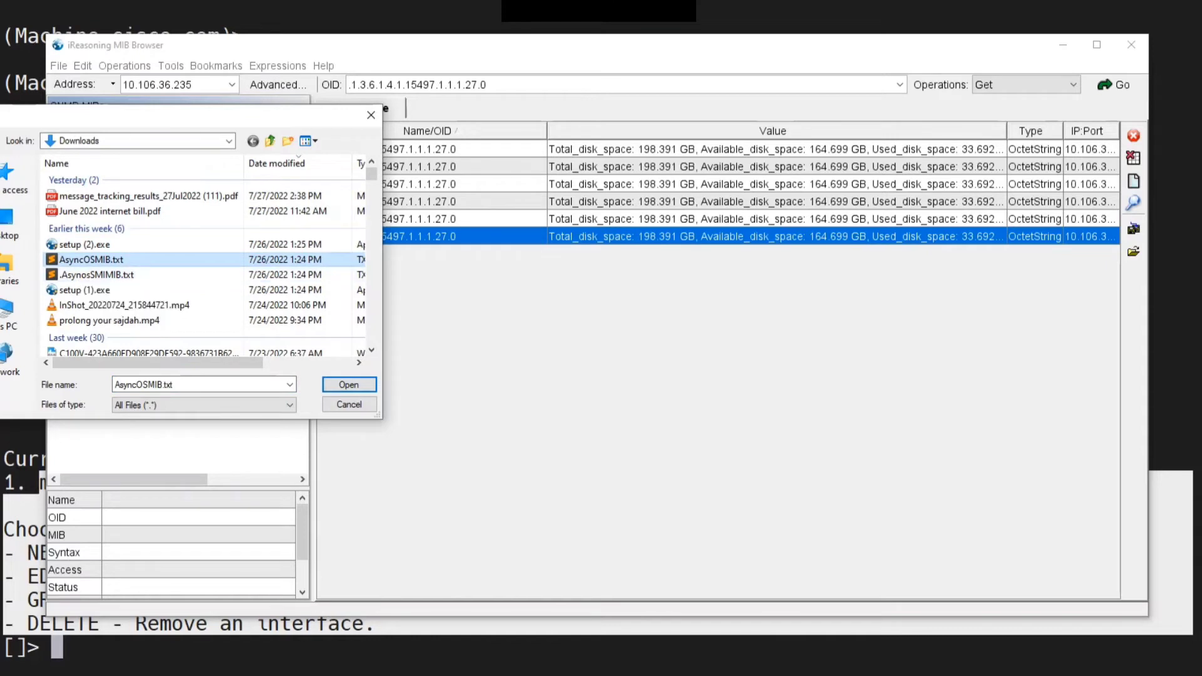
pyautogui.click(370, 115)
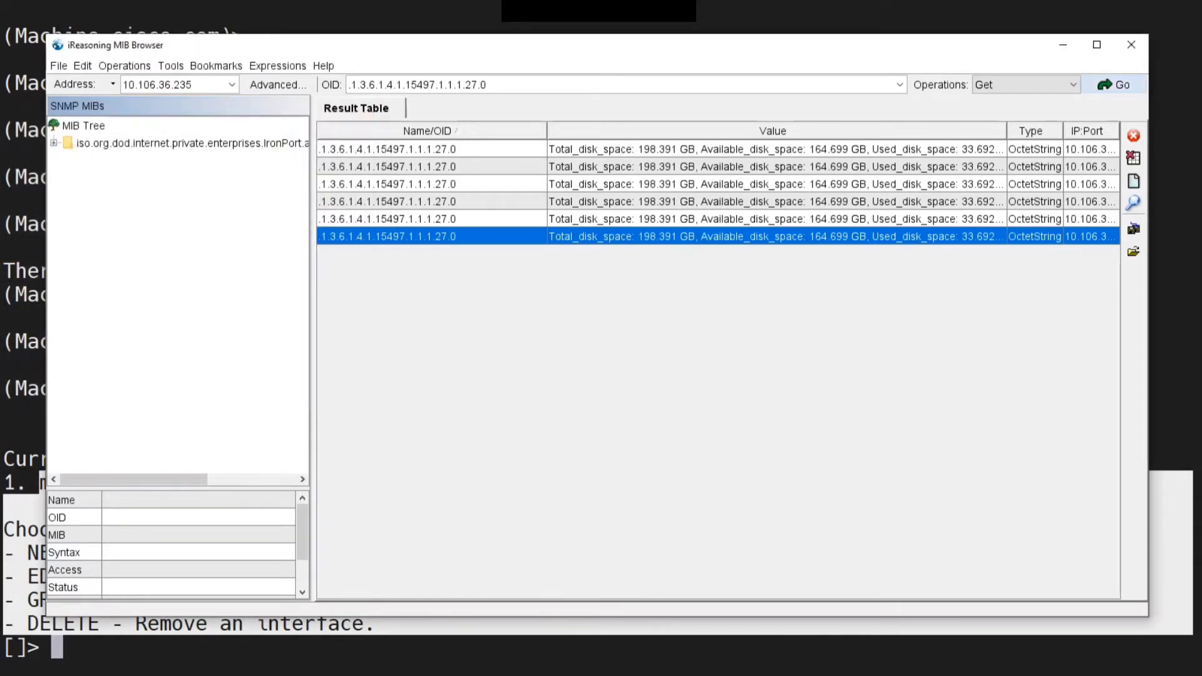
# Expand the IronPort MIB tree to asyncOSMailObjects and query perCentCPUUtilization
pyautogui.click(188, 143)
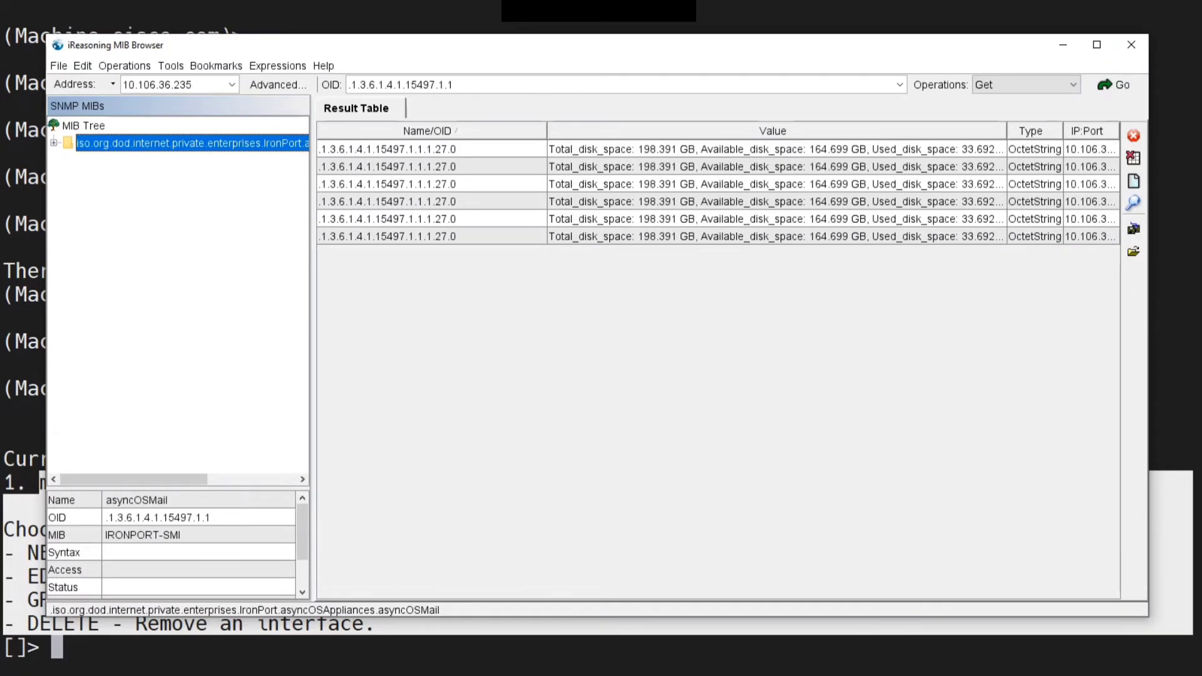
pyautogui.click(54, 143)
pyautogui.click(67, 160)
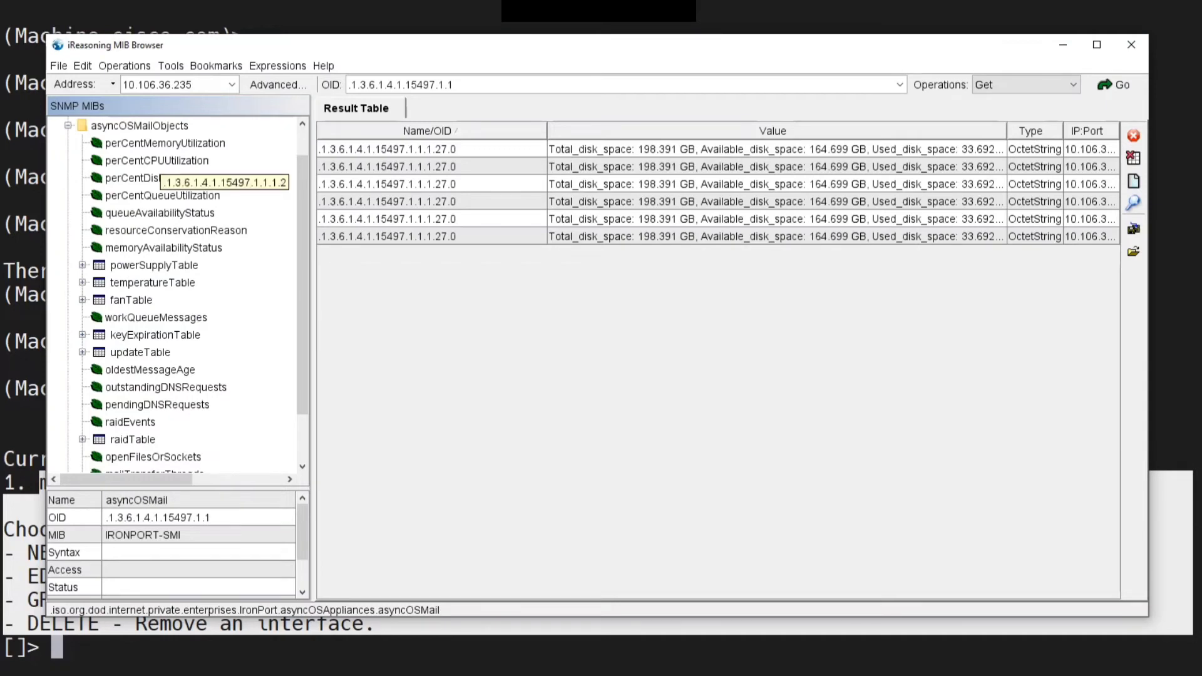
pyautogui.doubleClick(160, 161)
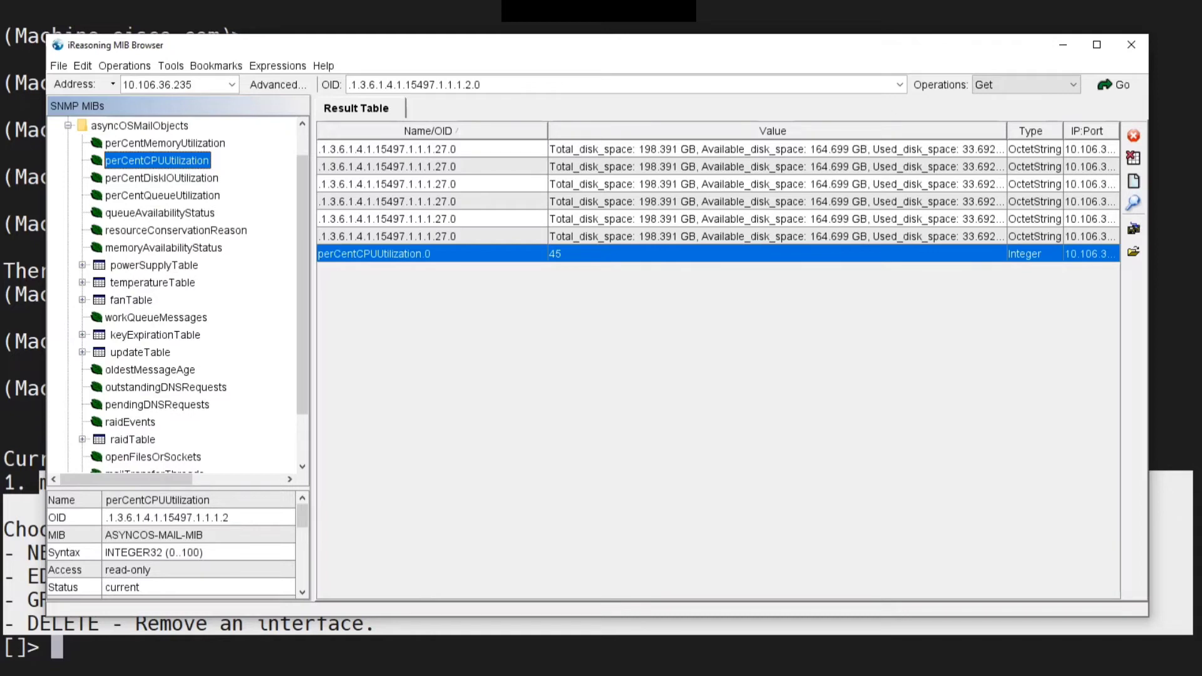
# Run status detail in the appliance CLI, page through its output, and highlight the Overall CPU load average line
pyautogui.click(626, 652)
pyautogui.press('Return')
pyautogui.press('Return')
pyautogui.press('Return')
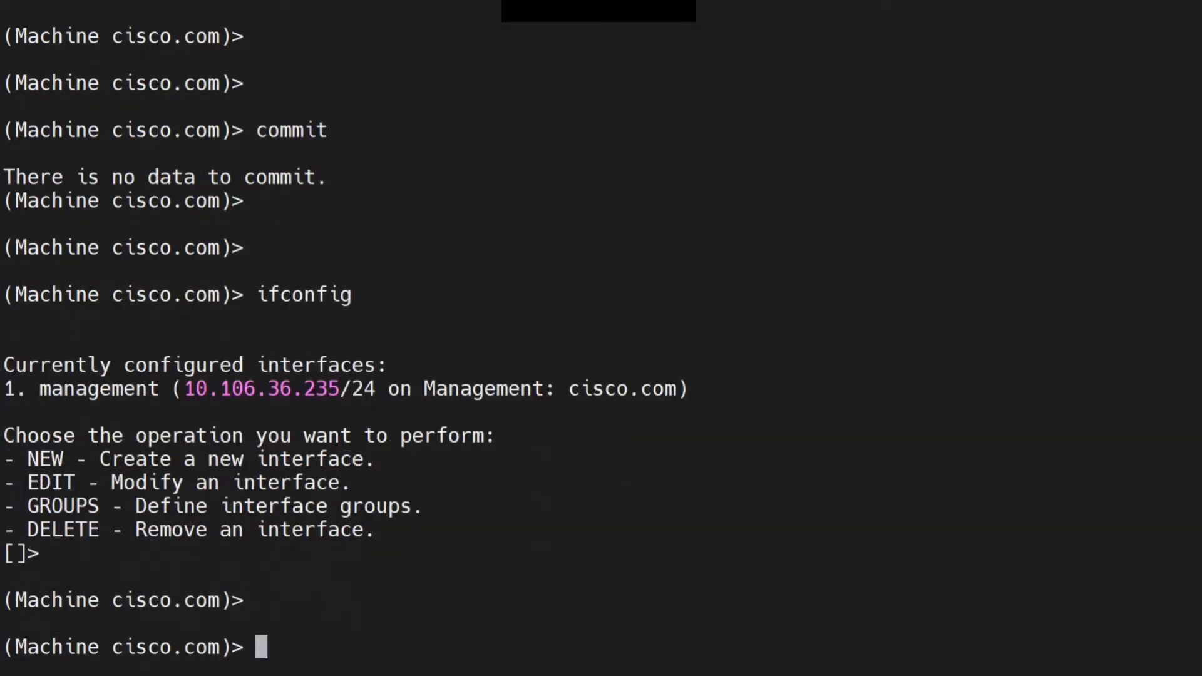
pyautogui.write('status detail')
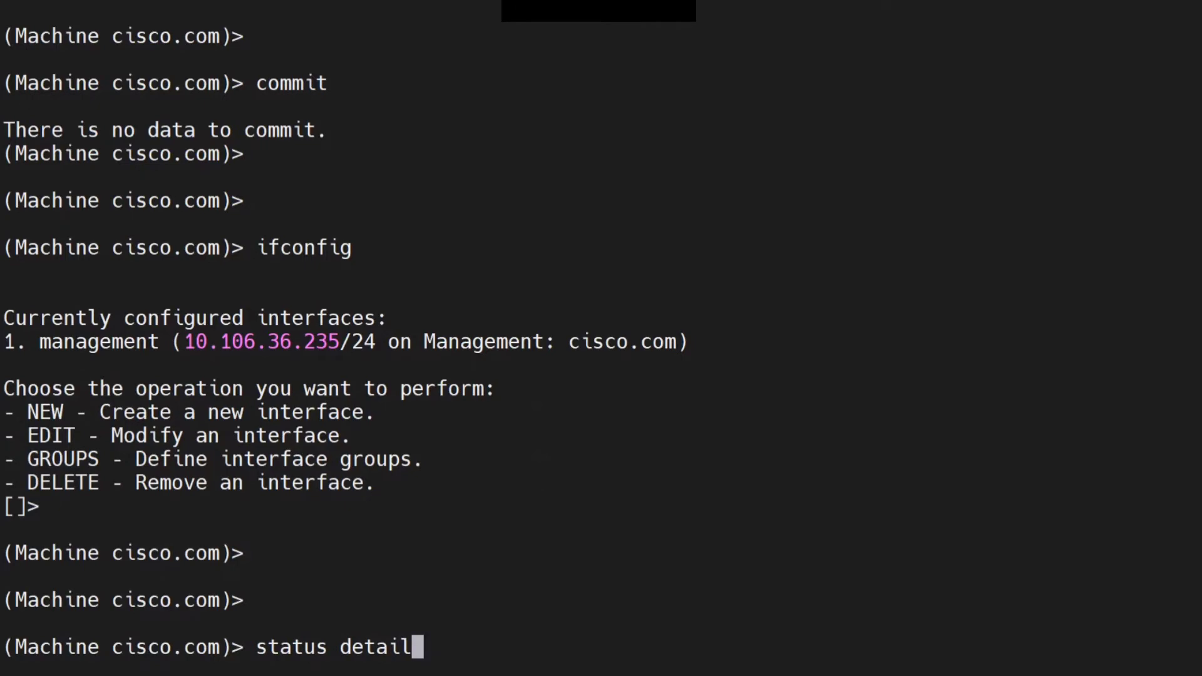
pyautogui.press('Return')
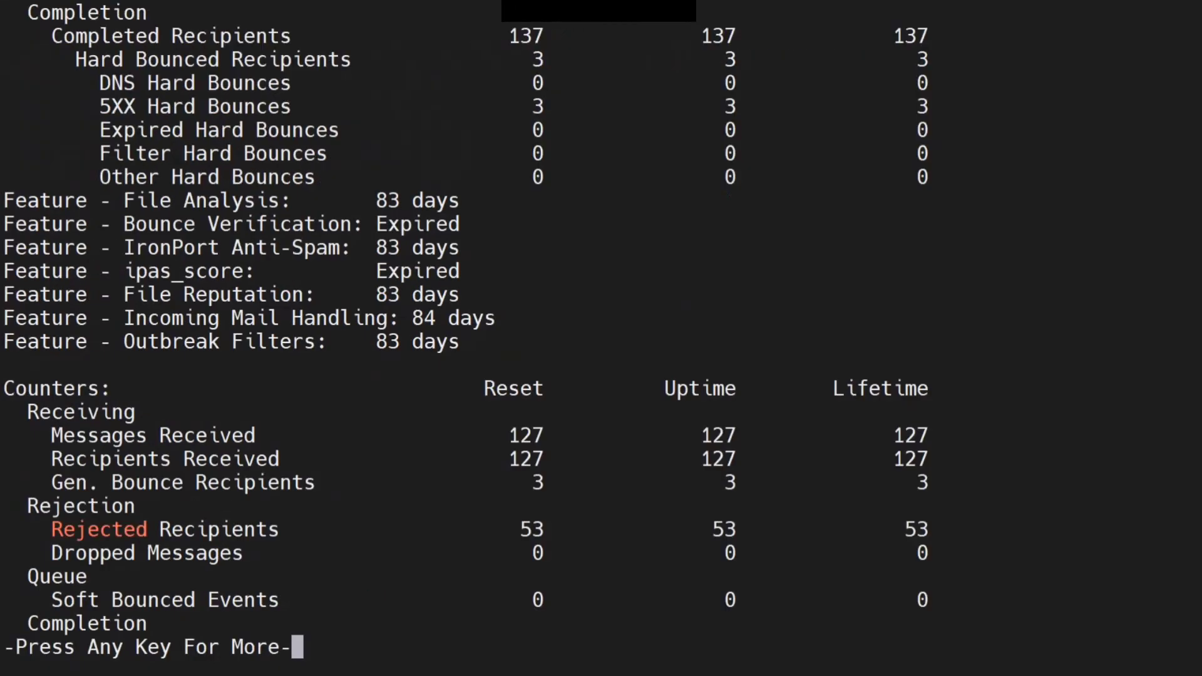
pyautogui.press('space')
pyautogui.press('space')
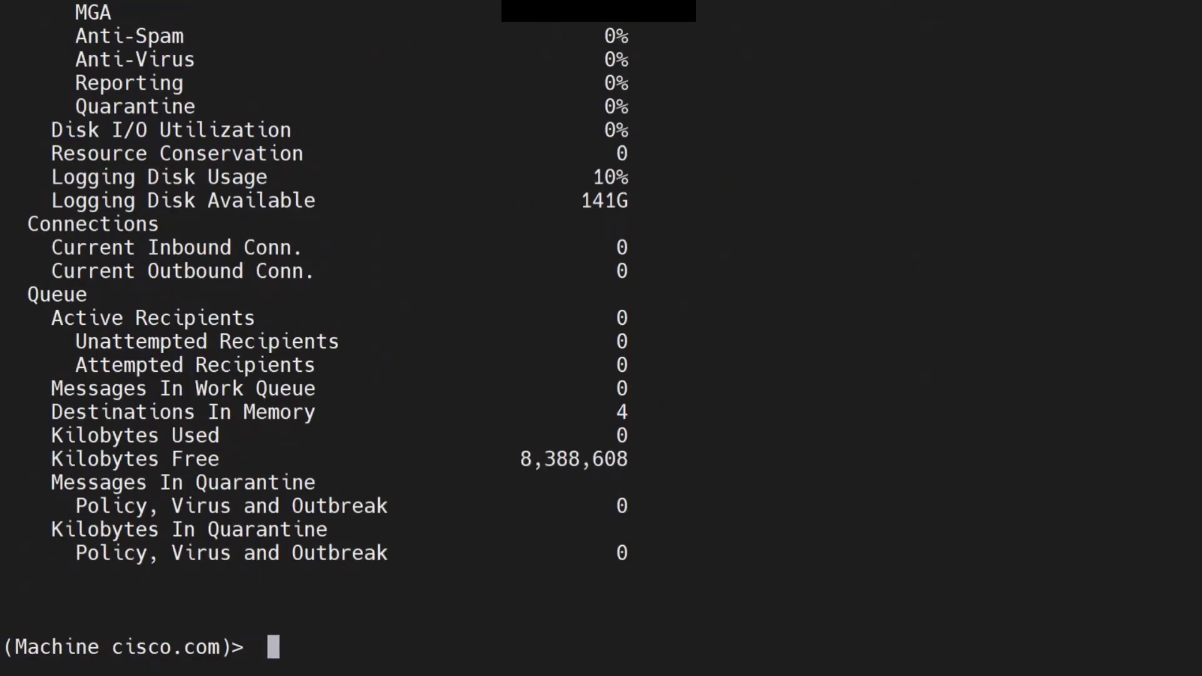
pyautogui.scroll(2, 313, 338)
pyautogui.moveTo(1192, 106); pyautogui.dragTo(51, 106)
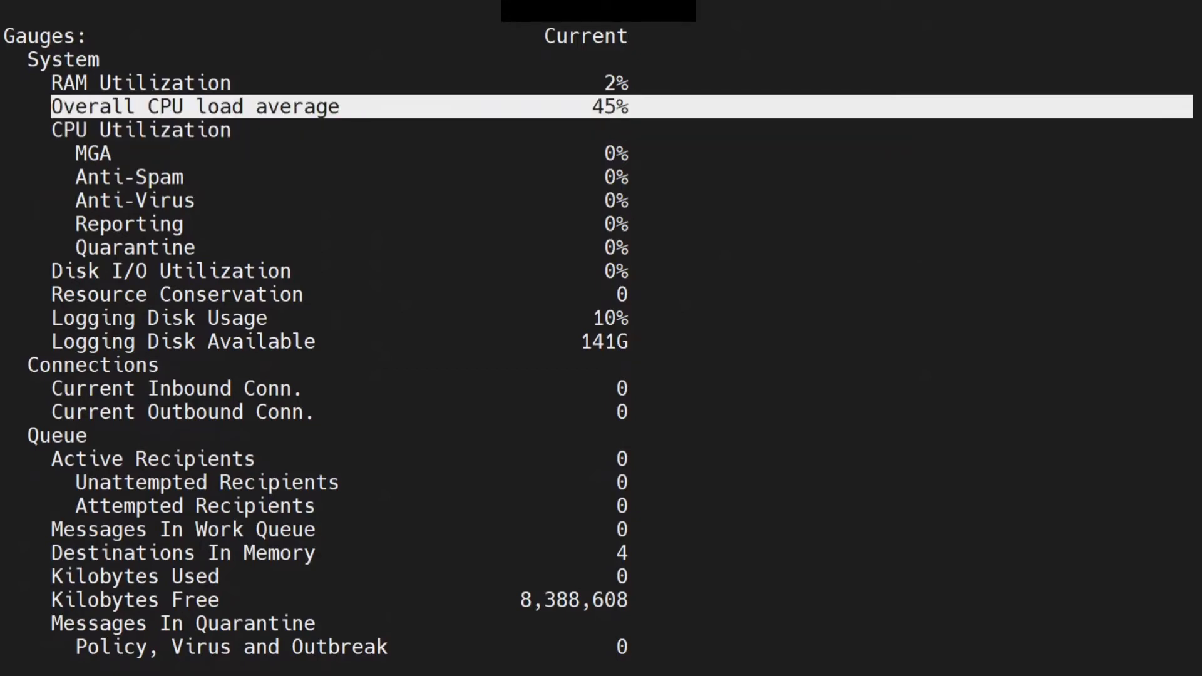
# Query memoryAvailabilityStatus and perCentMemoryUtilization in the MIB browser and compare with the RAM Utilization line in the CLI
pyautogui.hotkey('alt', 'Tab')
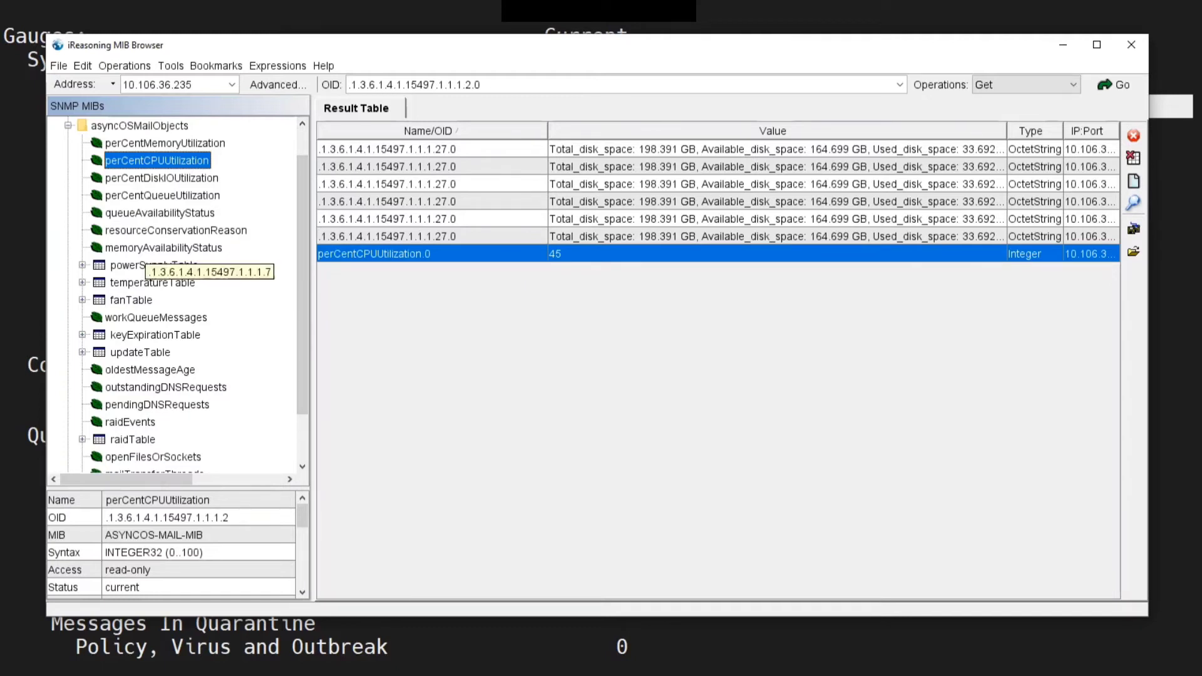
pyautogui.doubleClick(146, 249)
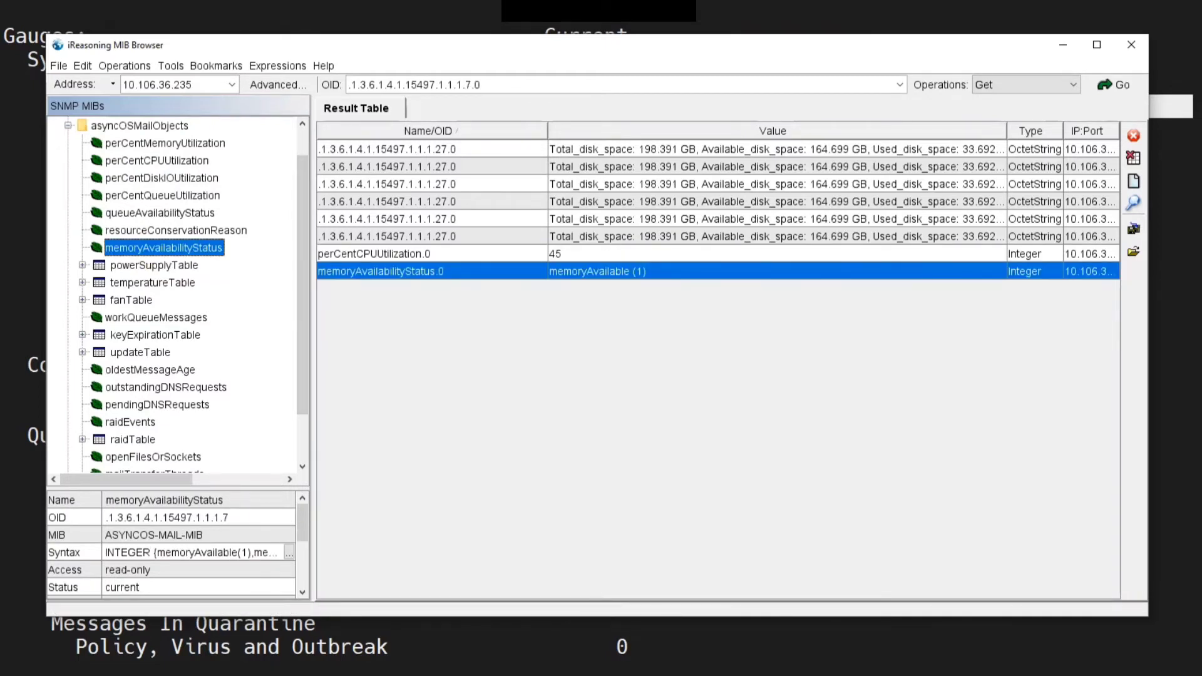
pyautogui.doubleClick(157, 143)
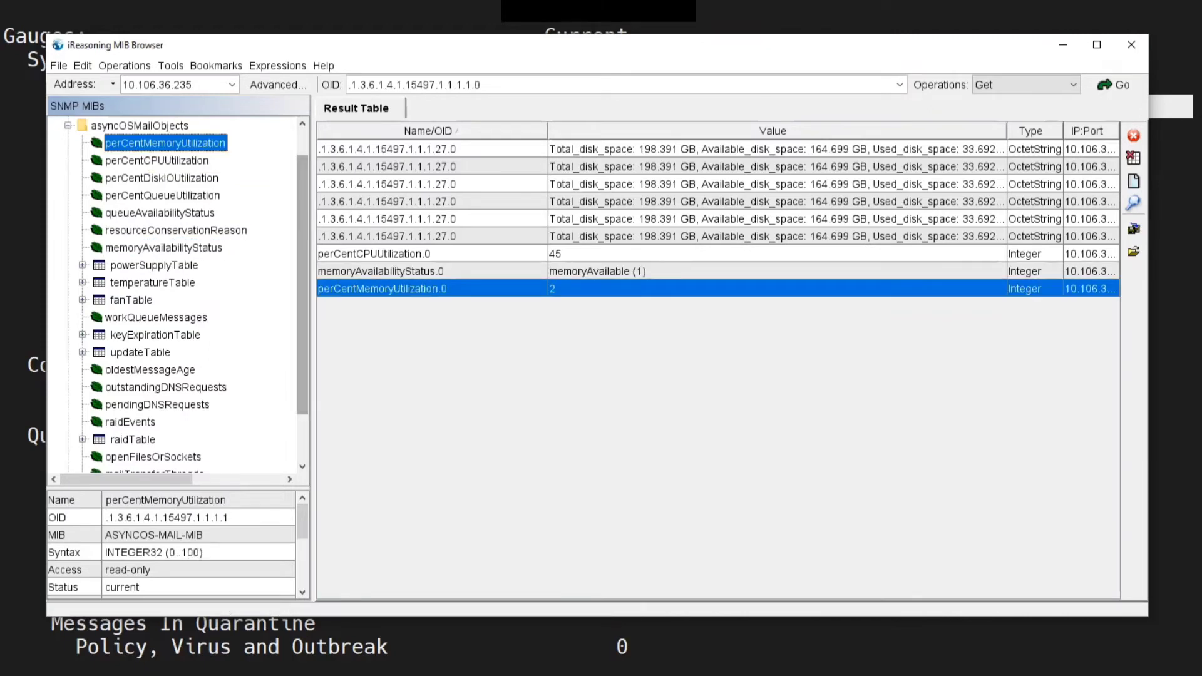
pyautogui.hotkey('alt', 'Tab')
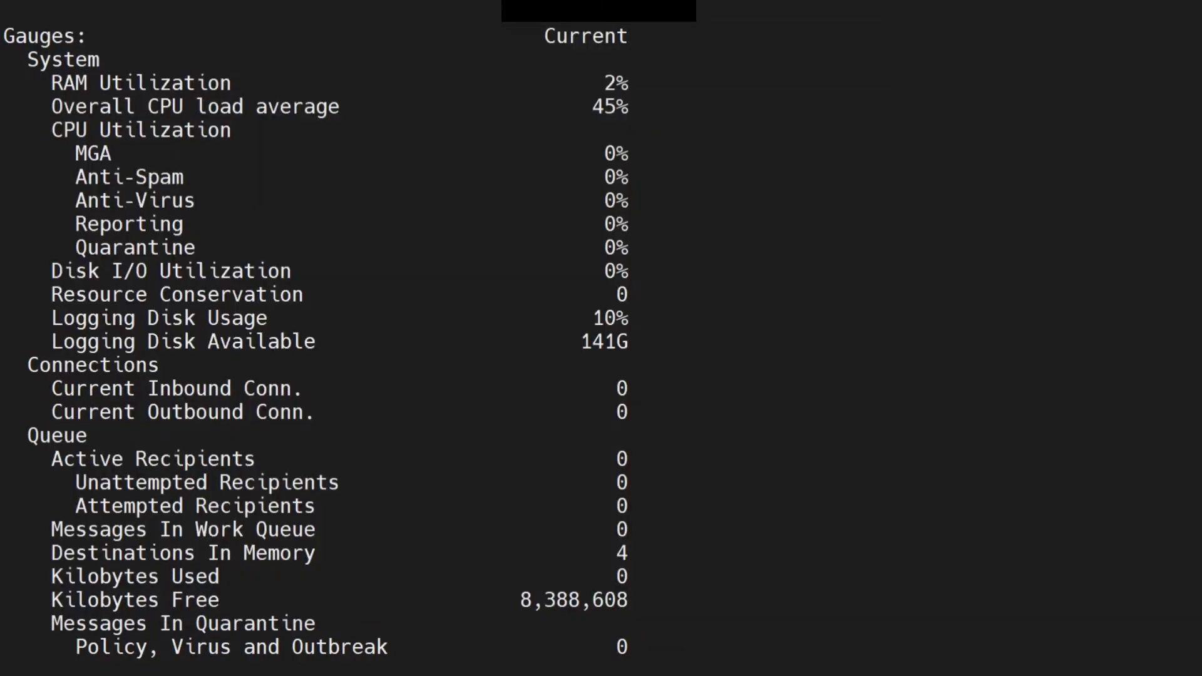
pyautogui.moveTo(605, 83); pyautogui.dragTo(635, 83)
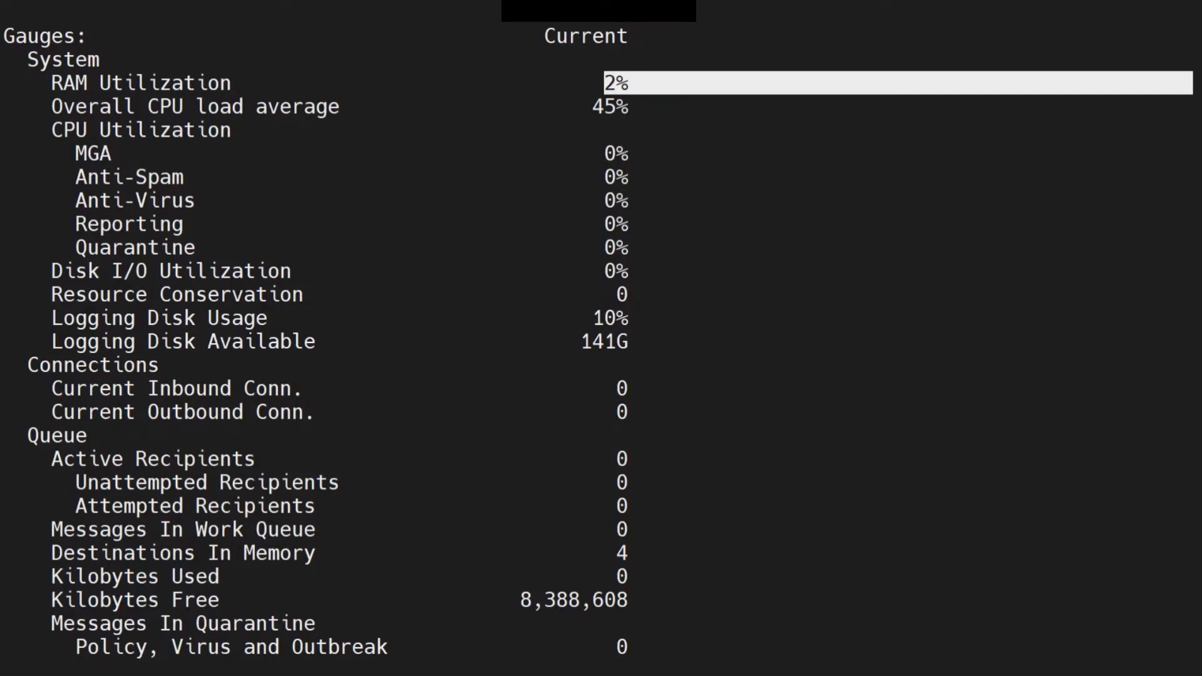
# Query resourceConservationReason in the MIB browser and compare it with the Resource Conservation line in the CLI
pyautogui.hotkey('alt', 'Tab')
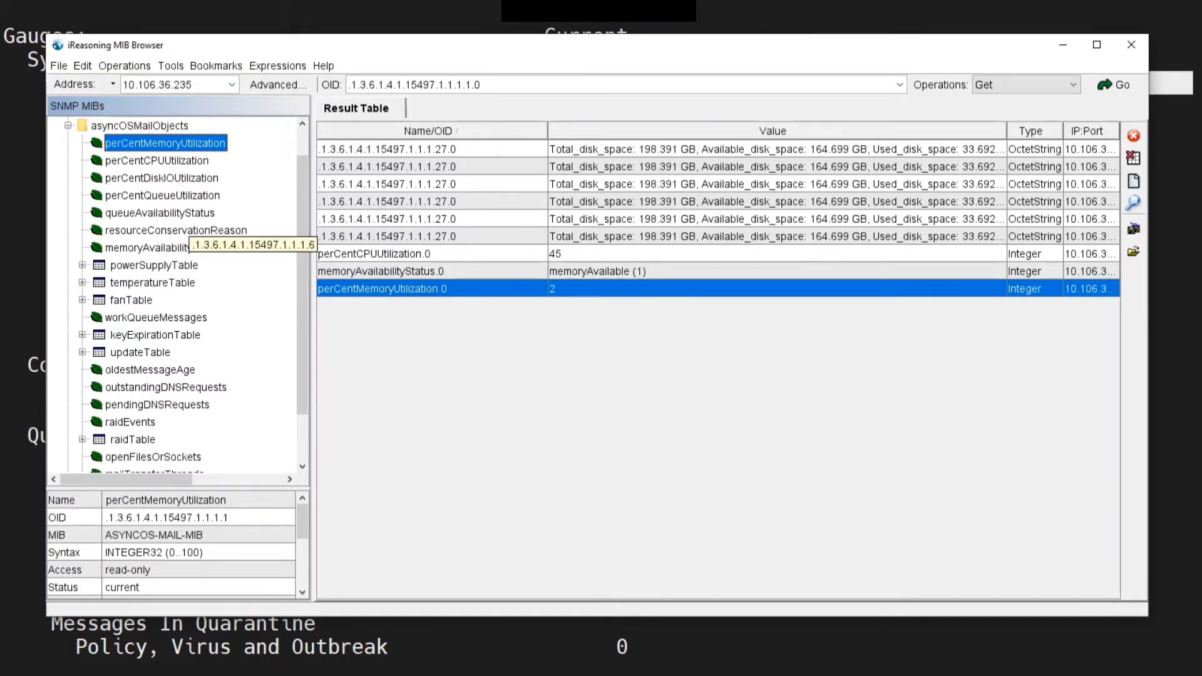
pyautogui.click(189, 230)
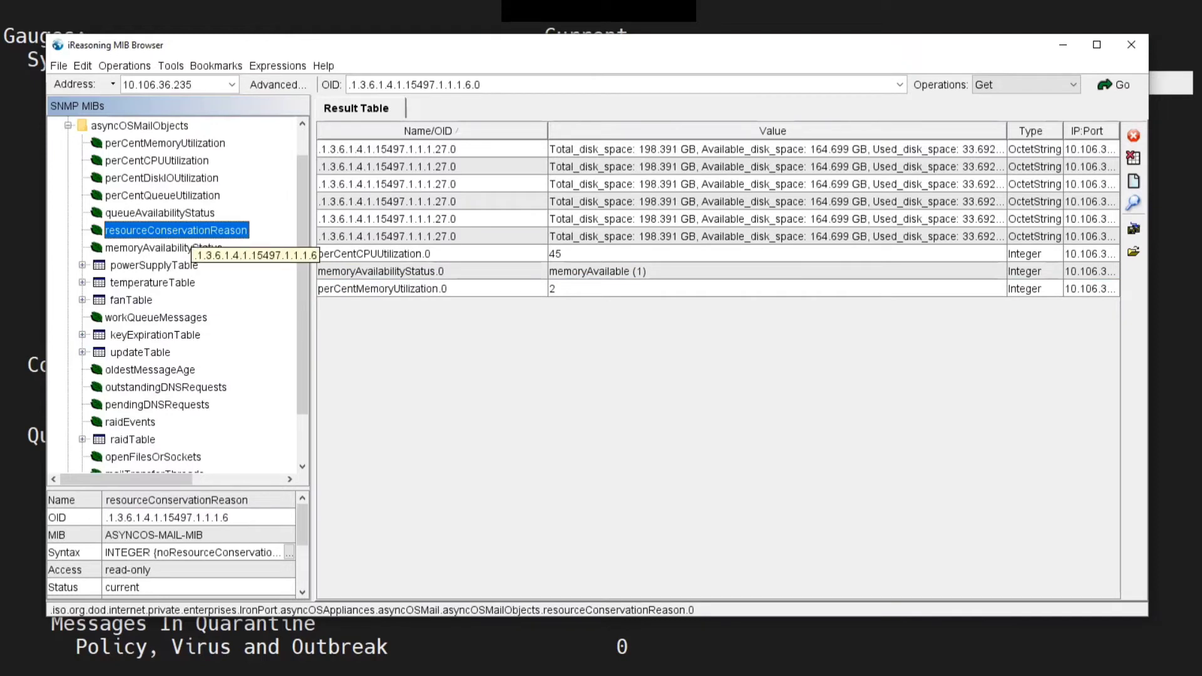
pyautogui.doubleClick(190, 231)
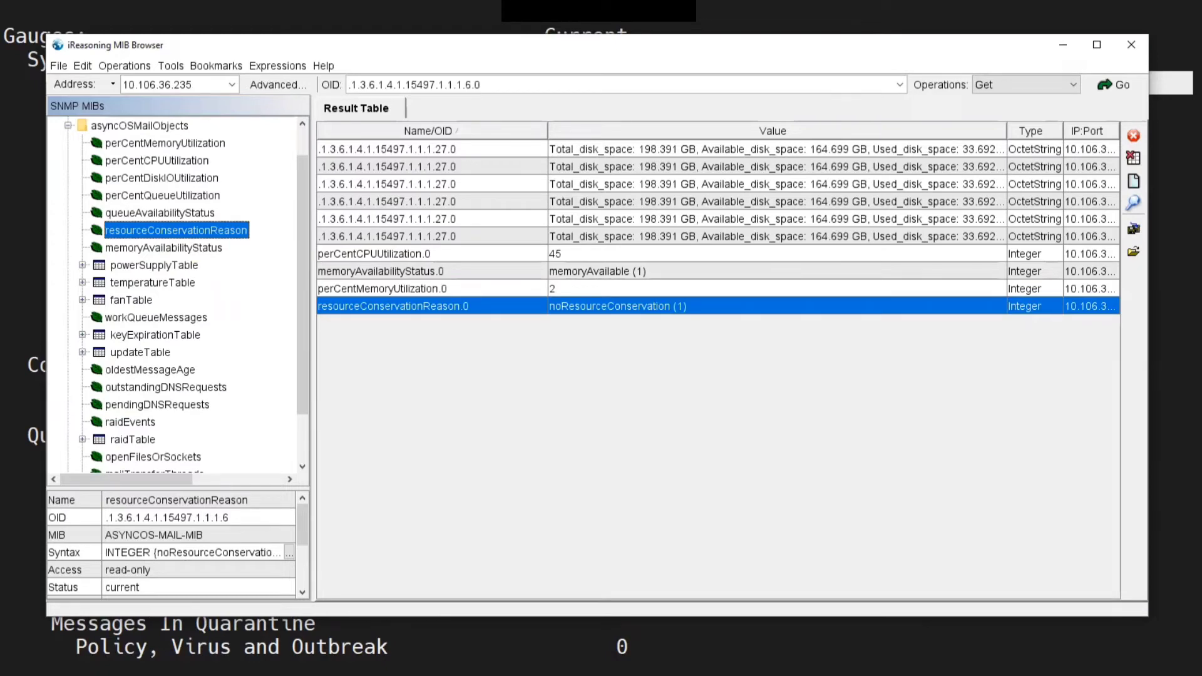
pyautogui.hotkey('alt', 'Tab')
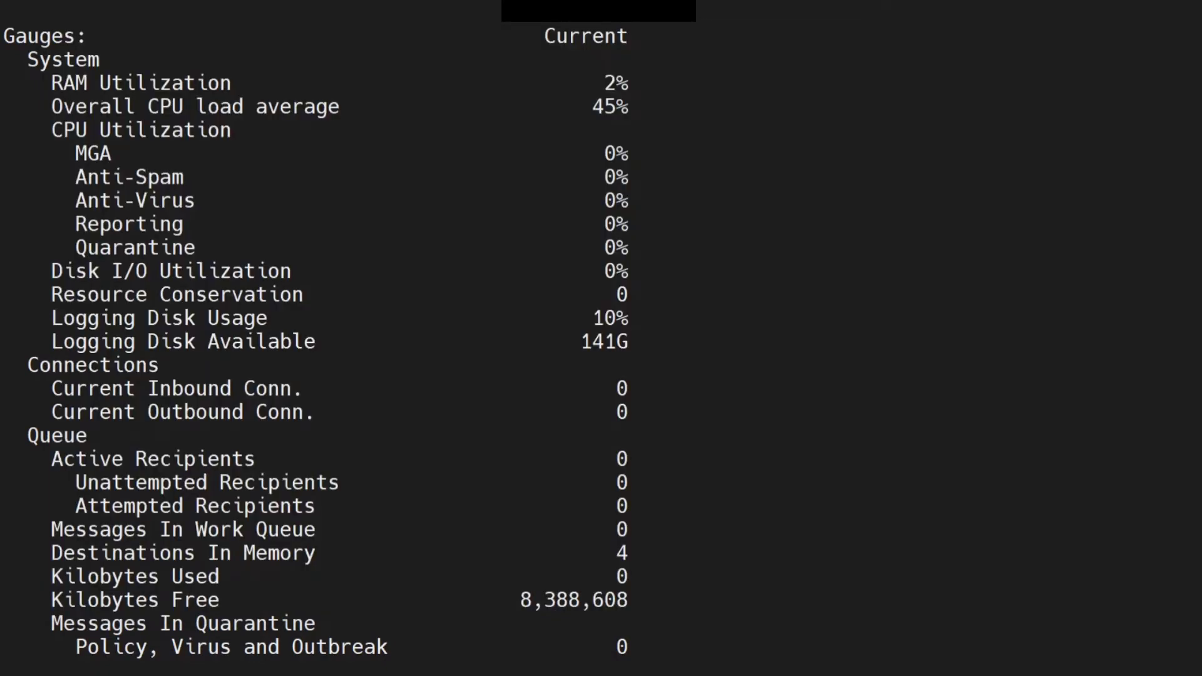
pyautogui.moveTo(62, 294); pyautogui.dragTo(628, 295)
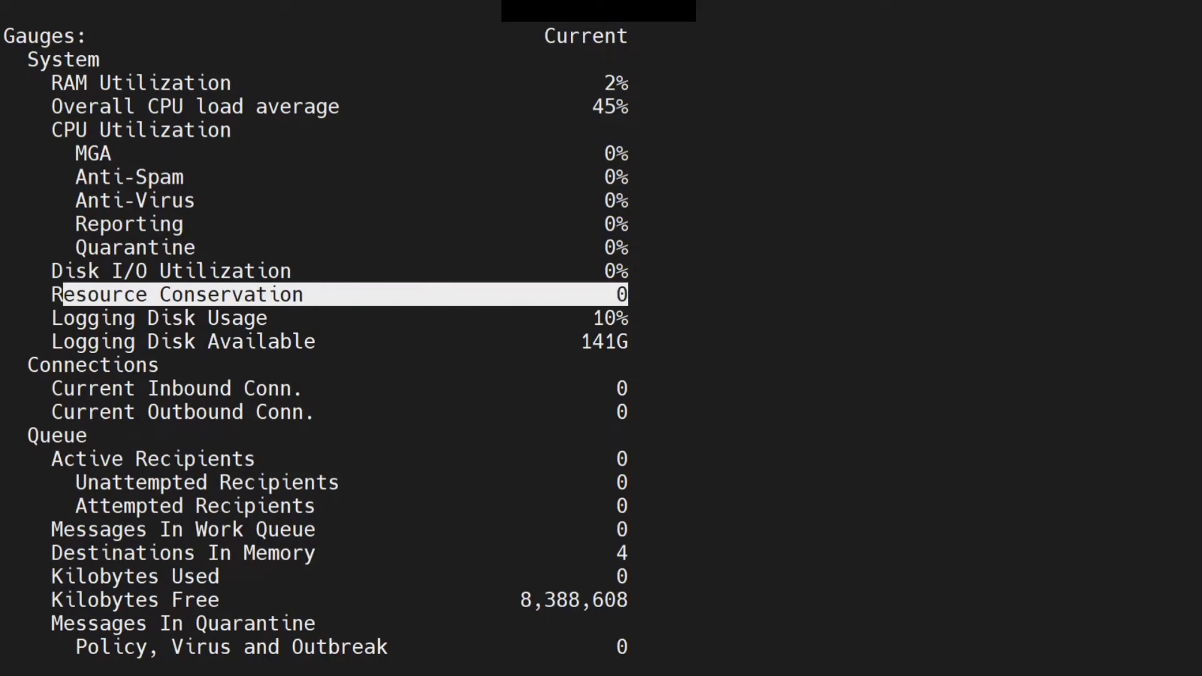
# Open the agent's advanced properties to review its SNMP settings, then close the dialog
pyautogui.hotkey('alt', 'Tab')
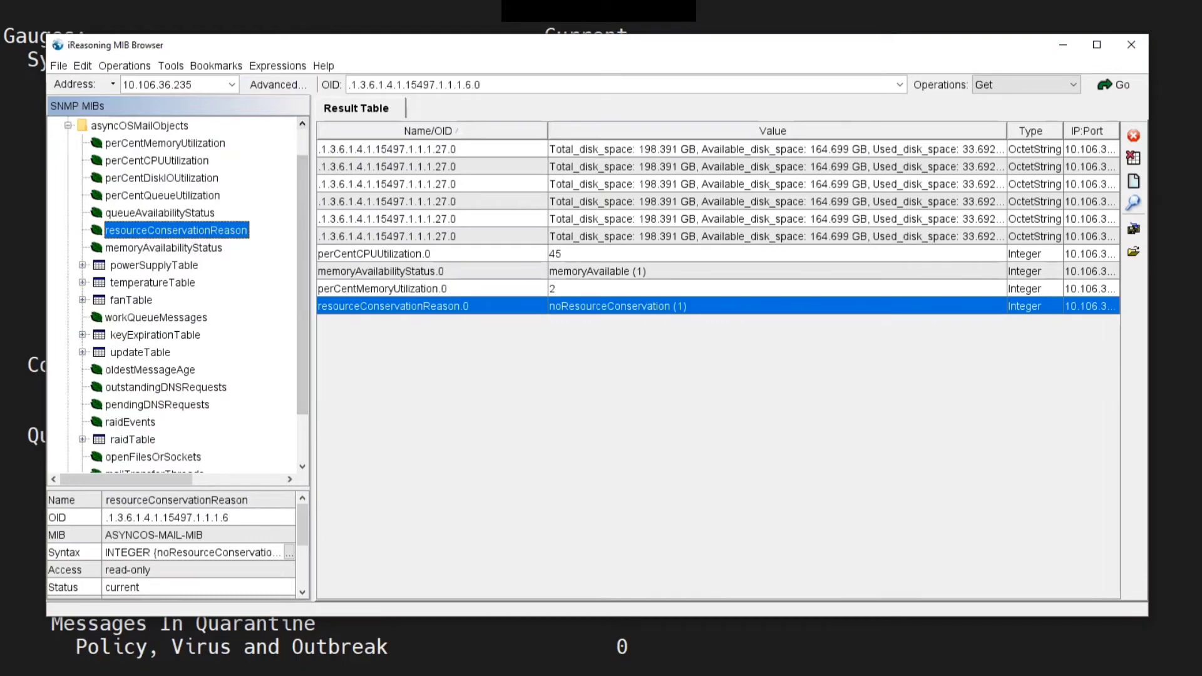
pyautogui.click(278, 85)
pyautogui.click(639, 170)
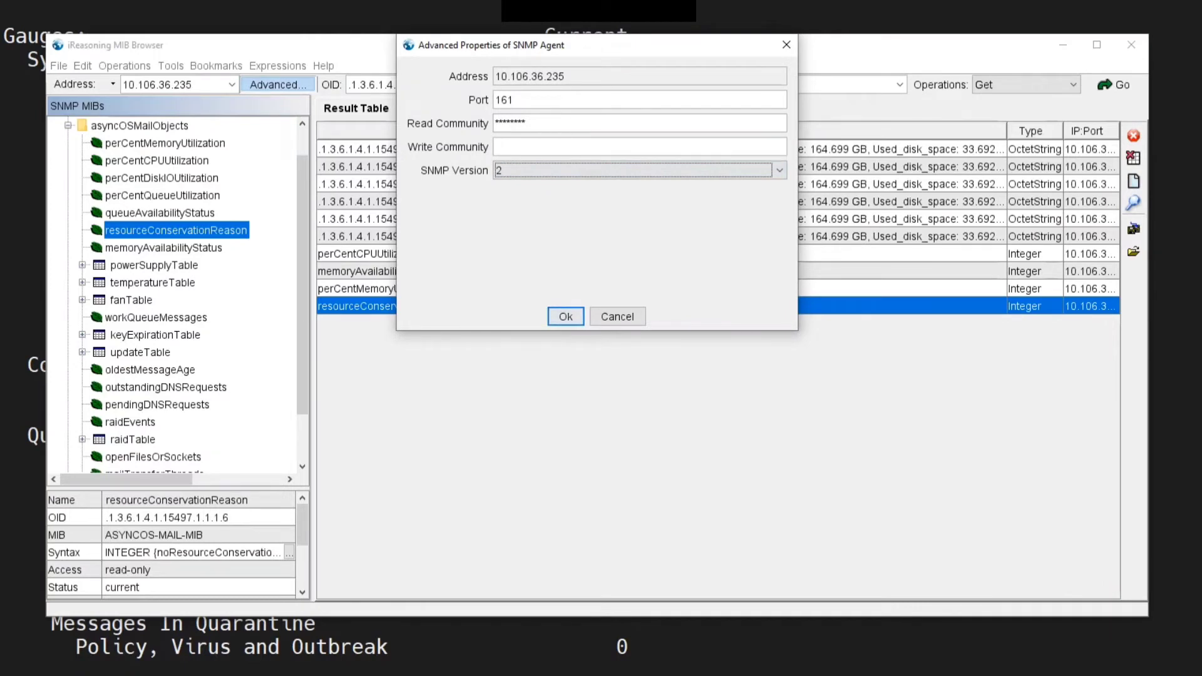
pyautogui.click(786, 44)
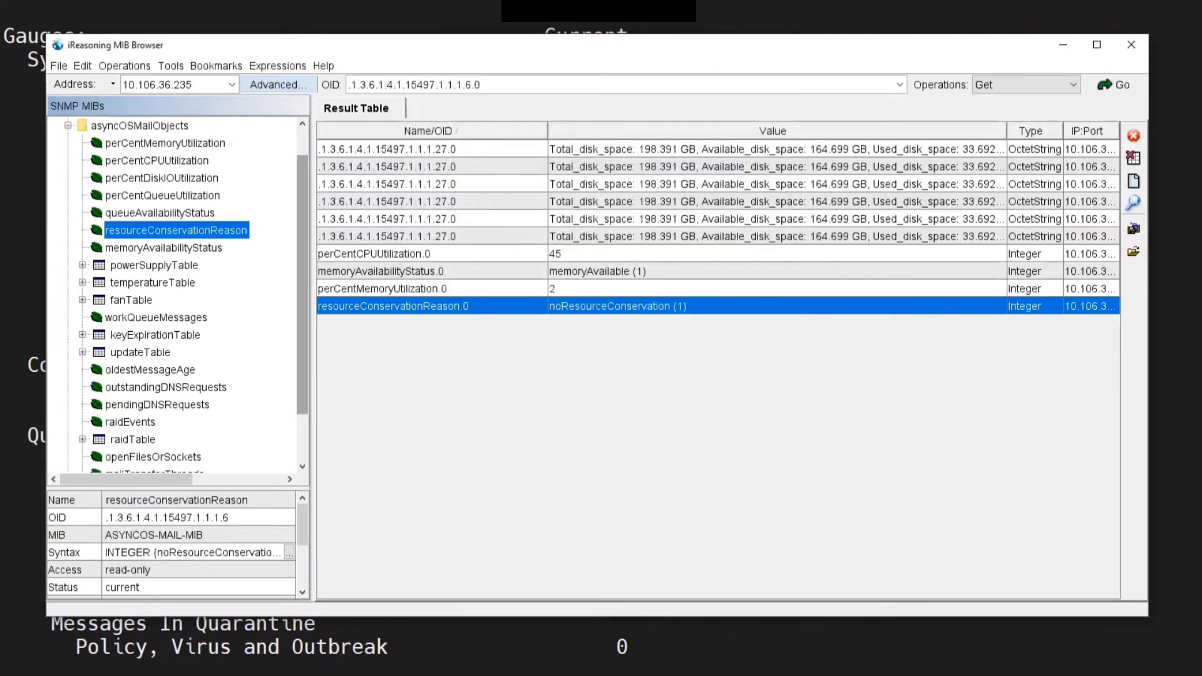
# Expand the asyncOSMailNotifications branch of the IronPort MIB tree
pyautogui.scroll(-2, 181, 295)
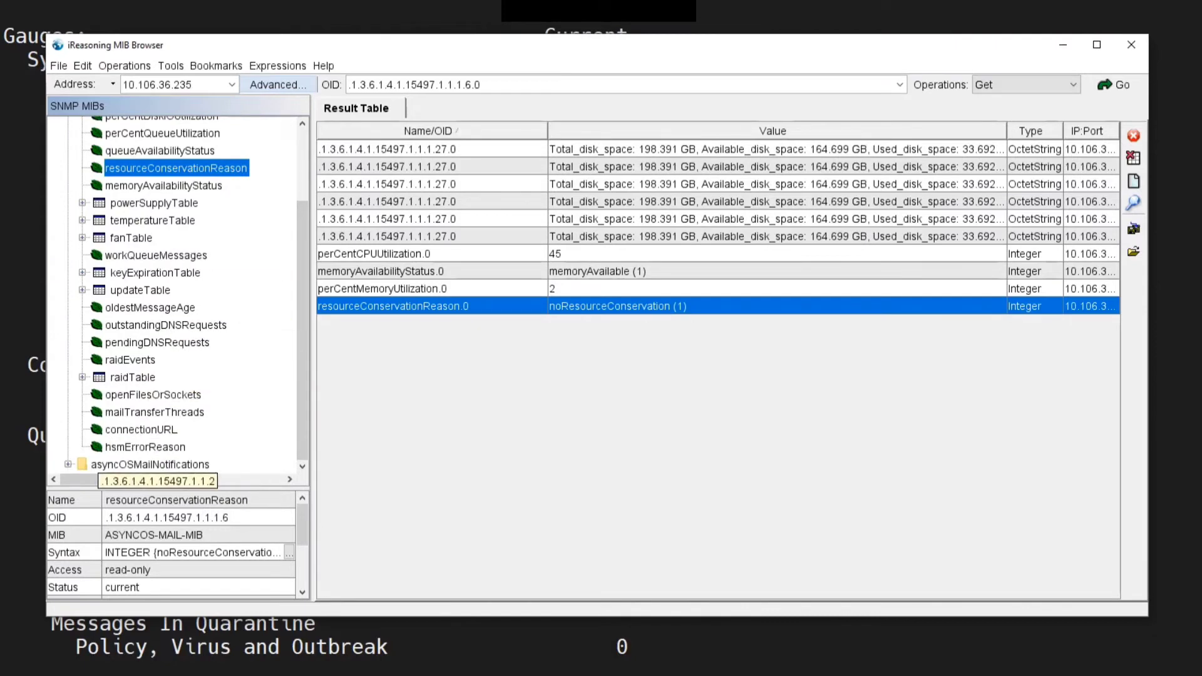
pyautogui.click(67, 464)
pyautogui.scroll(6, 150, 279)
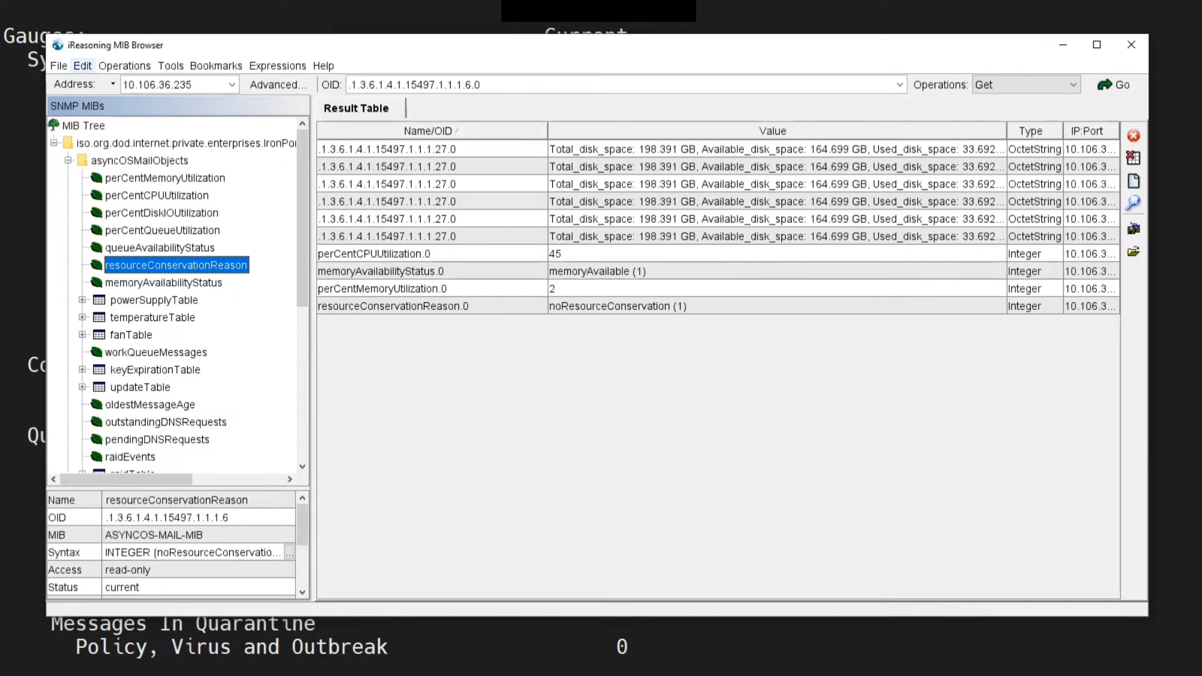
# Search the MIB tree for memory with whole-word matching off, stepping through the matches, then close the search
pyautogui.click(170, 65)
pyautogui.moveTo(82, 65)
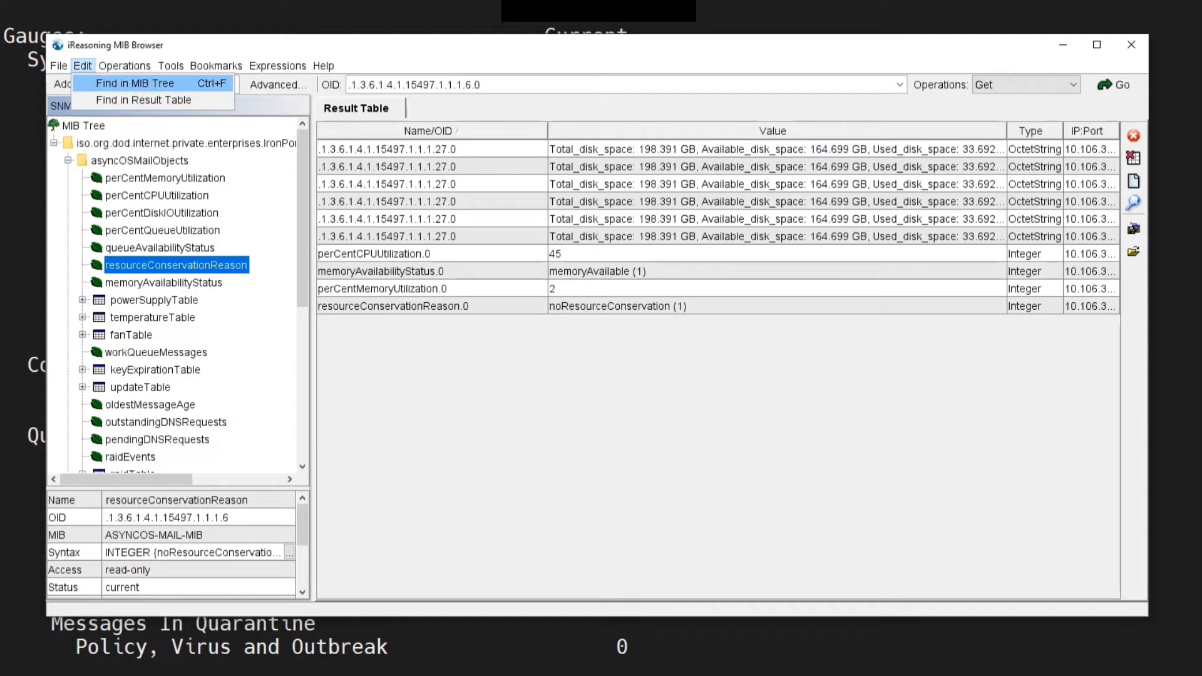
pyautogui.click(134, 84)
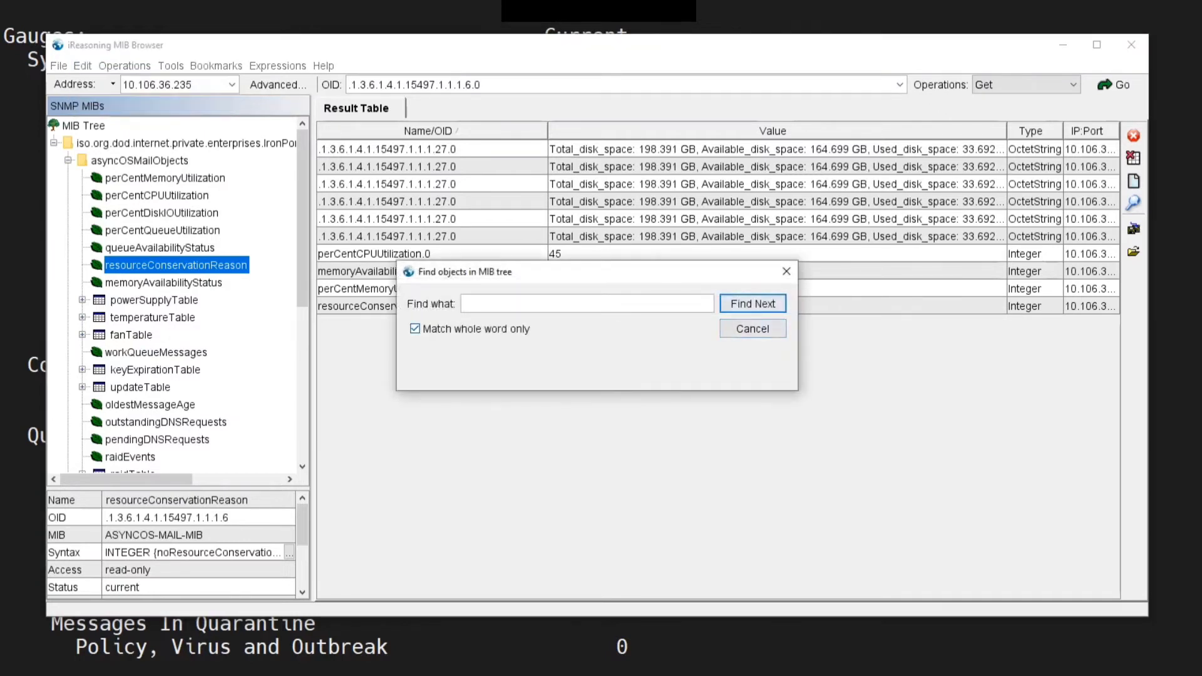
pyautogui.click(415, 328)
pyautogui.click(415, 329)
pyautogui.click(501, 304)
pyautogui.write('memory')
pyautogui.press('Return')
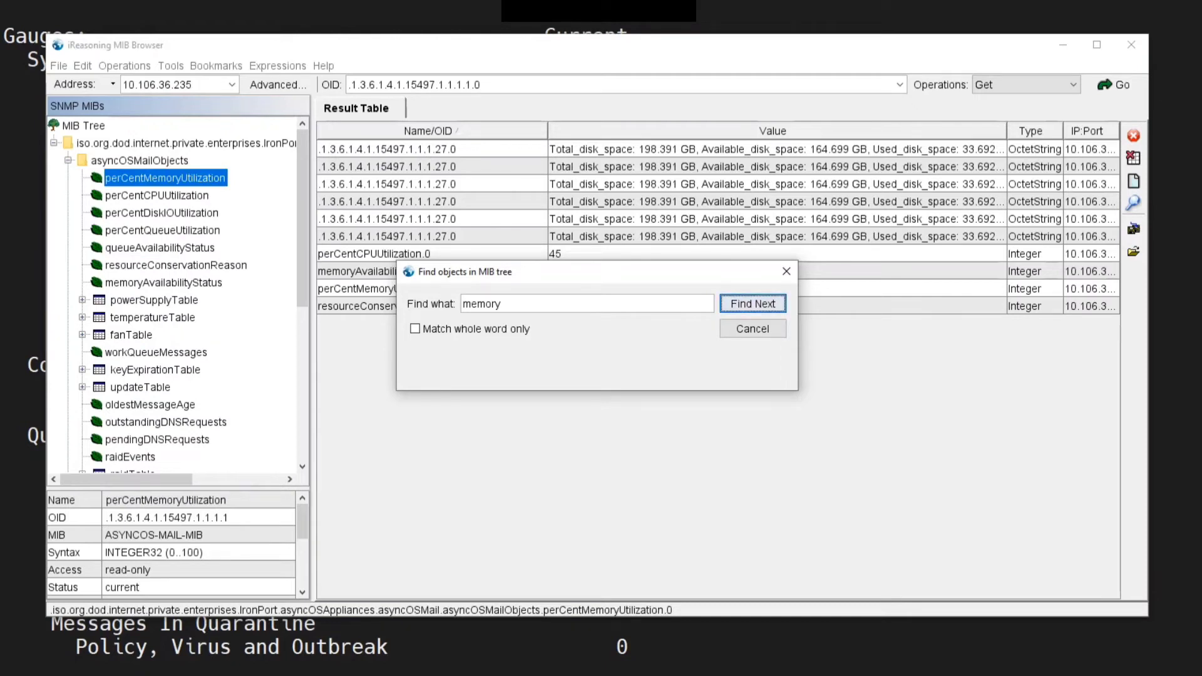
pyautogui.press('Return')
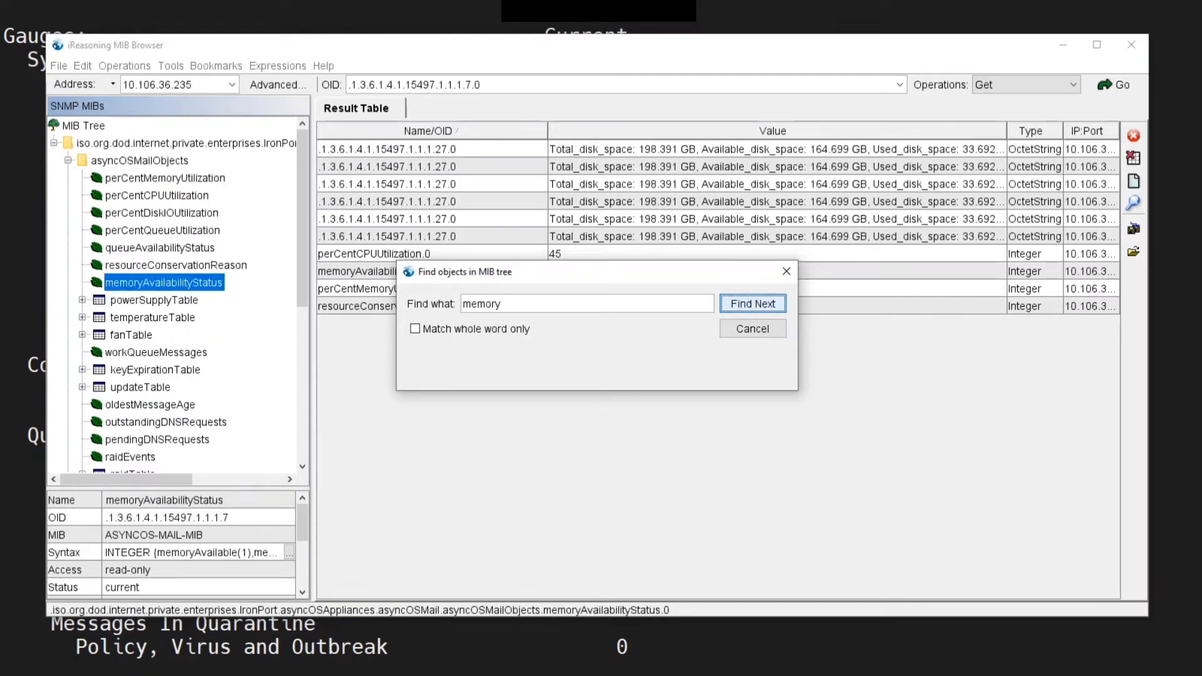
pyautogui.press('Return')
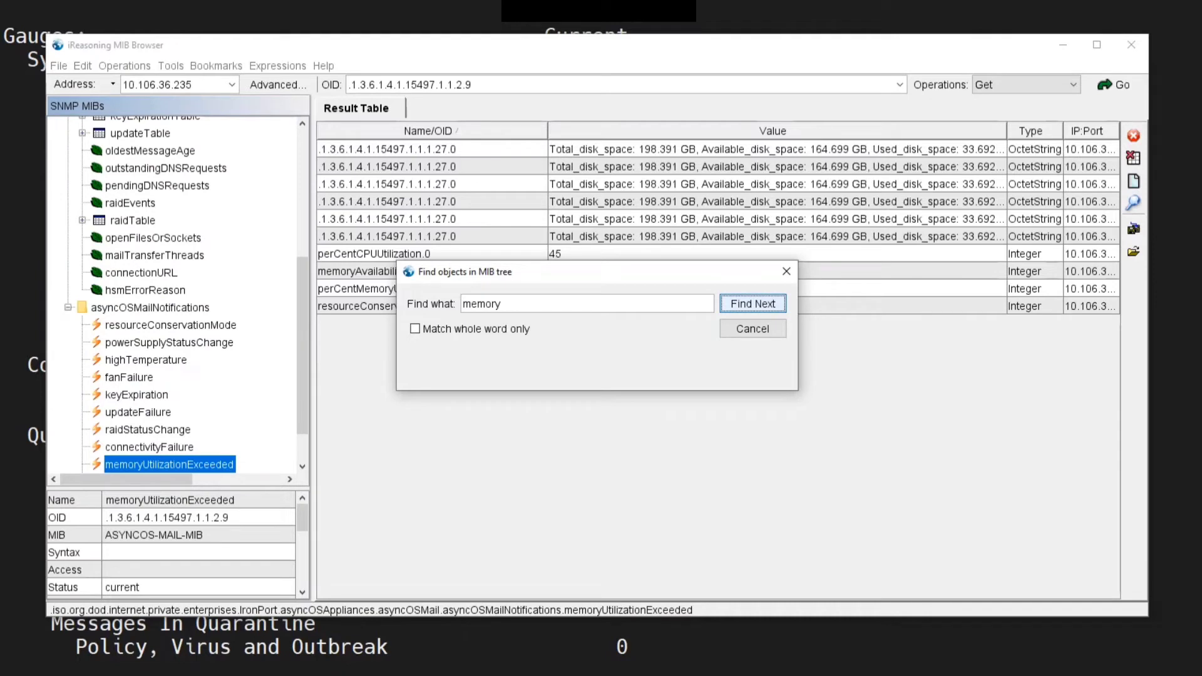
pyautogui.click(786, 271)
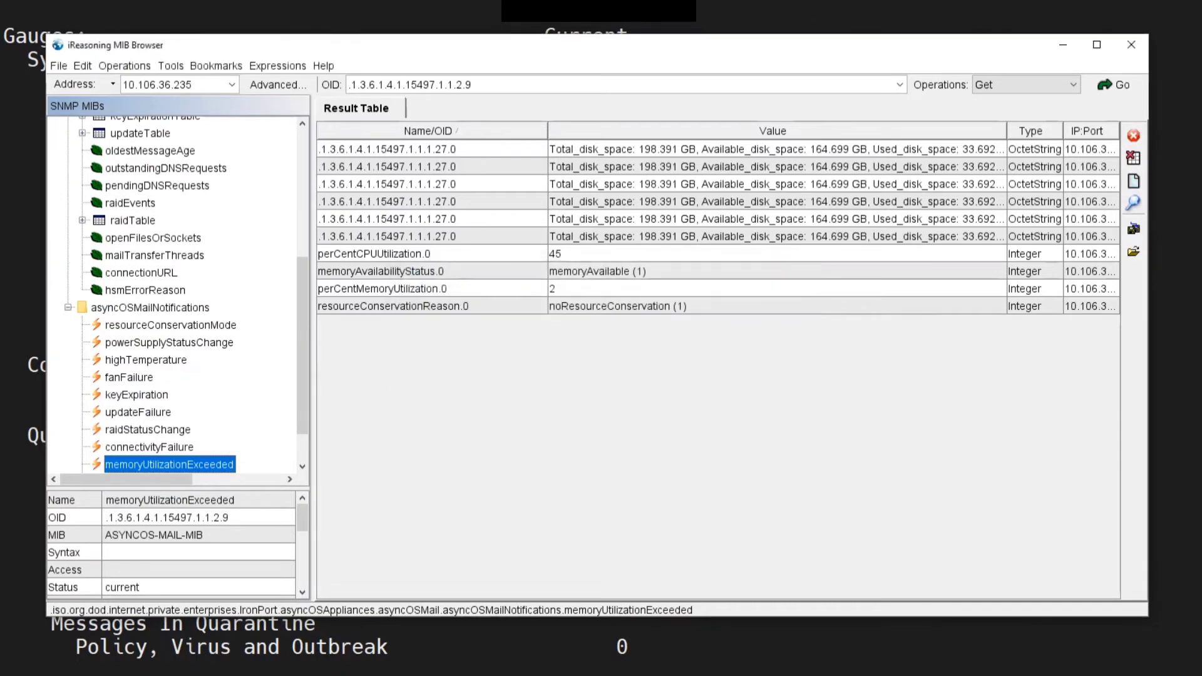
pyautogui.moveTo(302, 344); pyautogui.dragTo(303, 213)
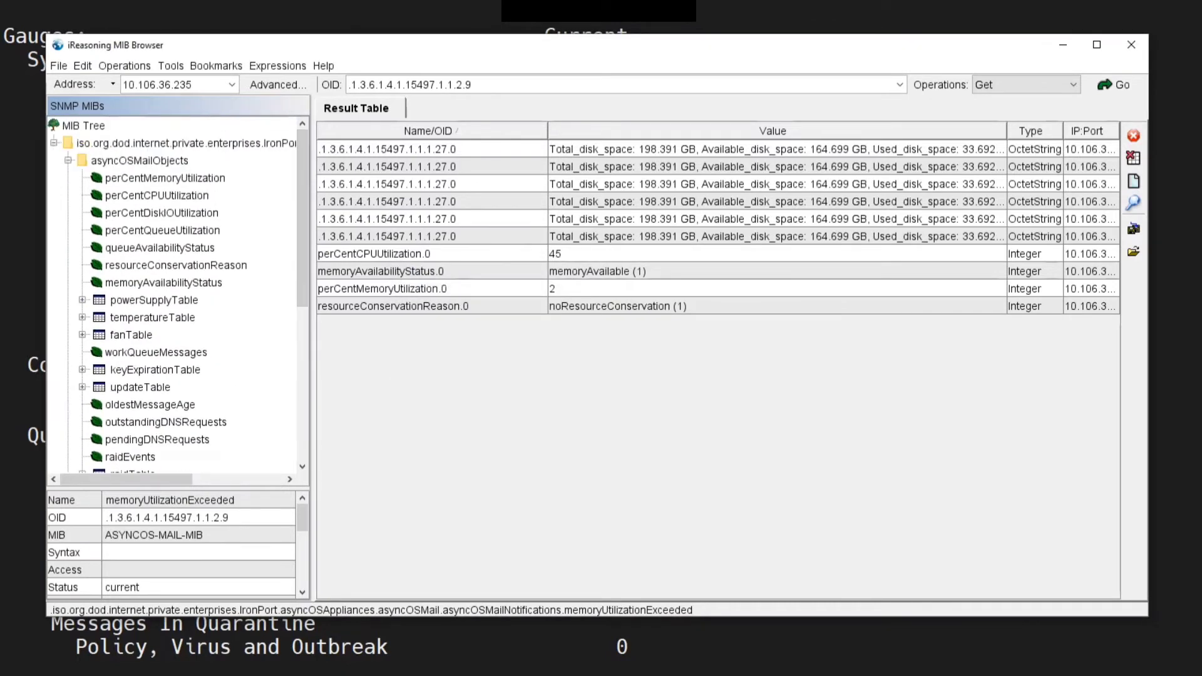
pyautogui.click(83, 66)
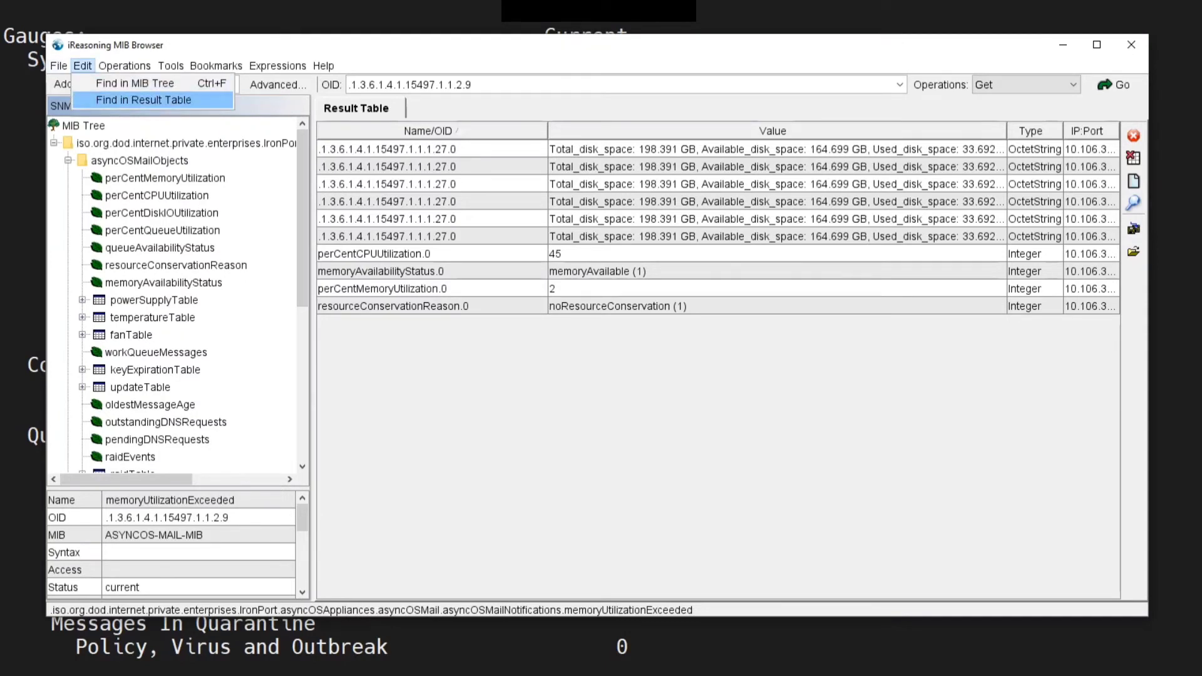
pyautogui.press('Escape')
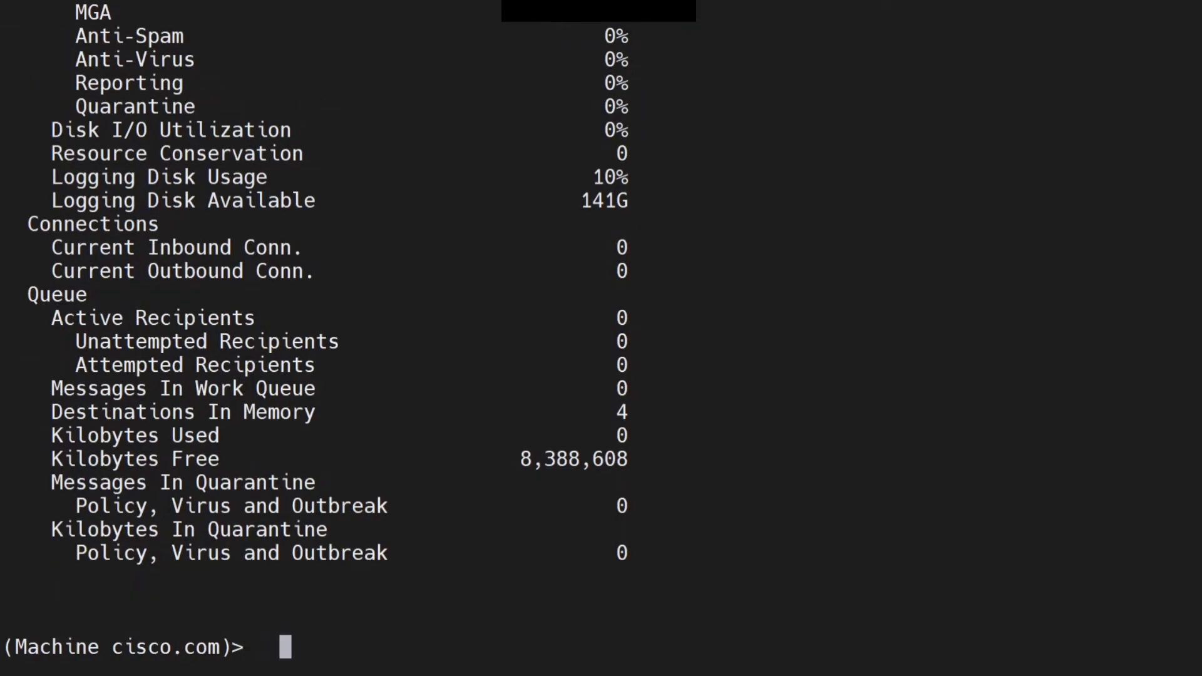
# Switch to Wireshark and start a live capture on Ethernet 5, then restart it without saving the previous packets
pyautogui.press('BackSpace')
pyautogui.press('BackSpace')
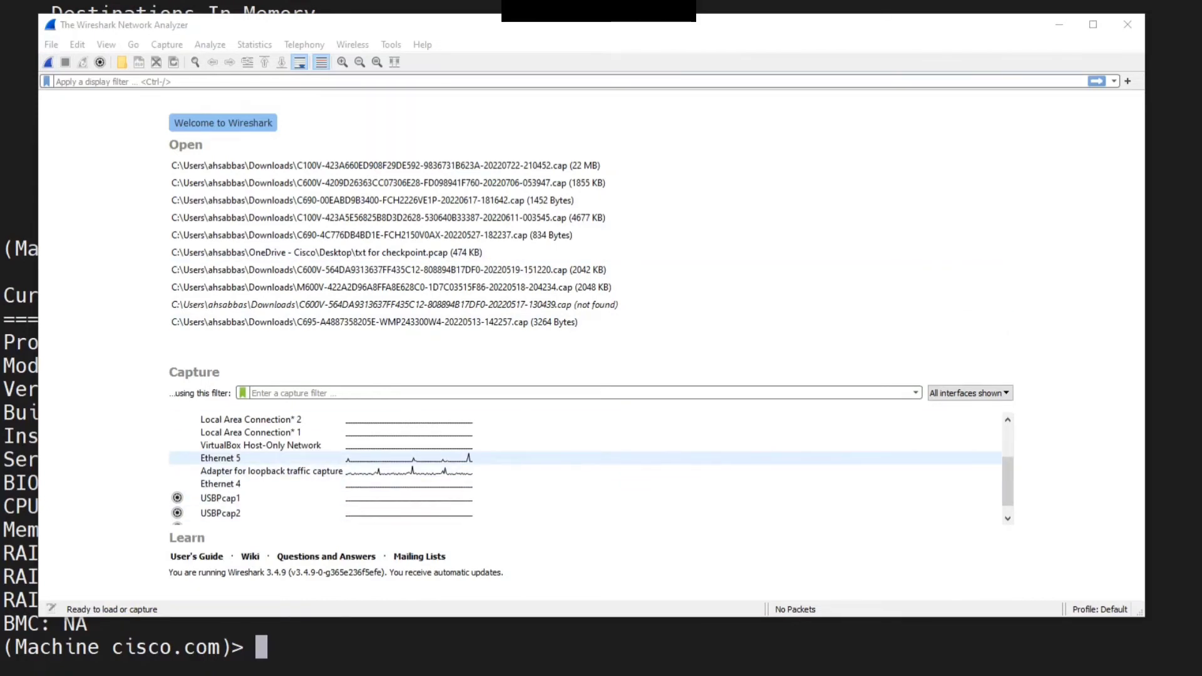
pyautogui.doubleClick(220, 458)
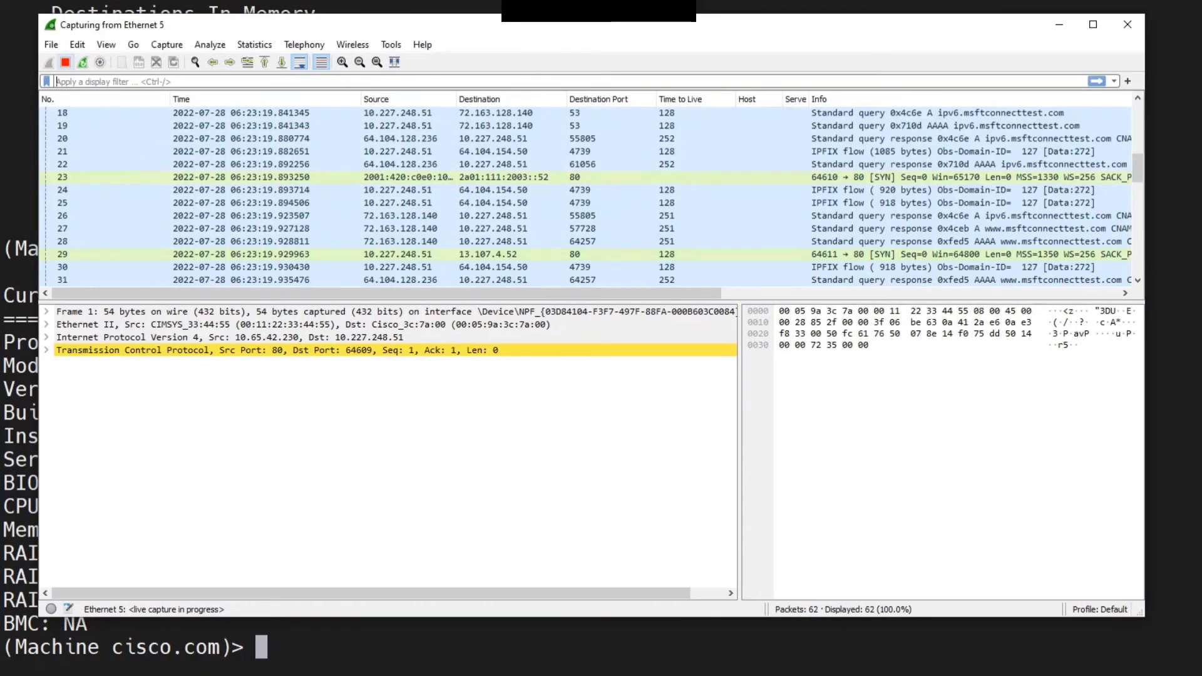
pyautogui.click(65, 62)
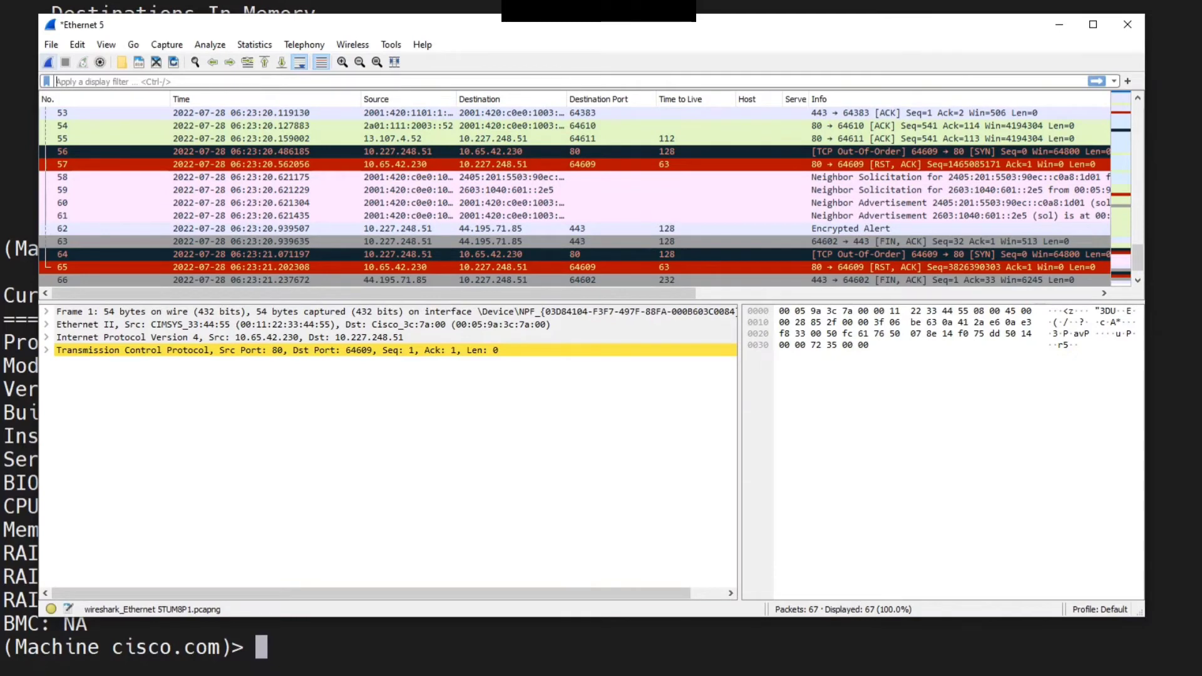
pyautogui.click(49, 62)
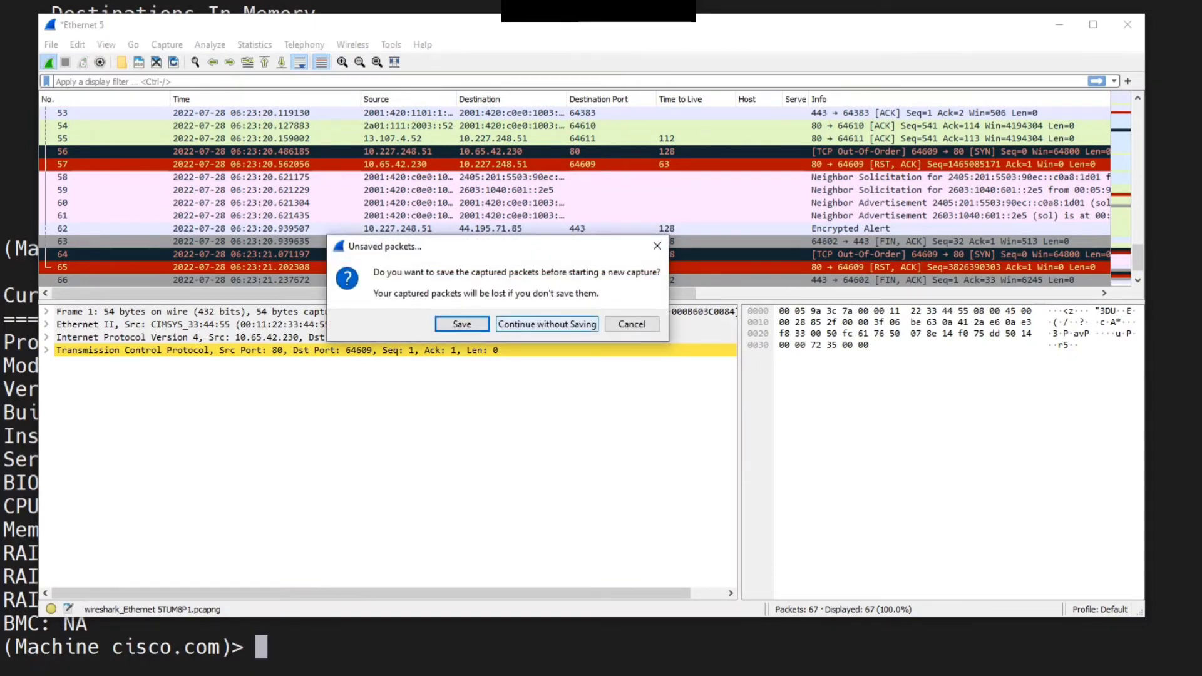
pyautogui.click(545, 323)
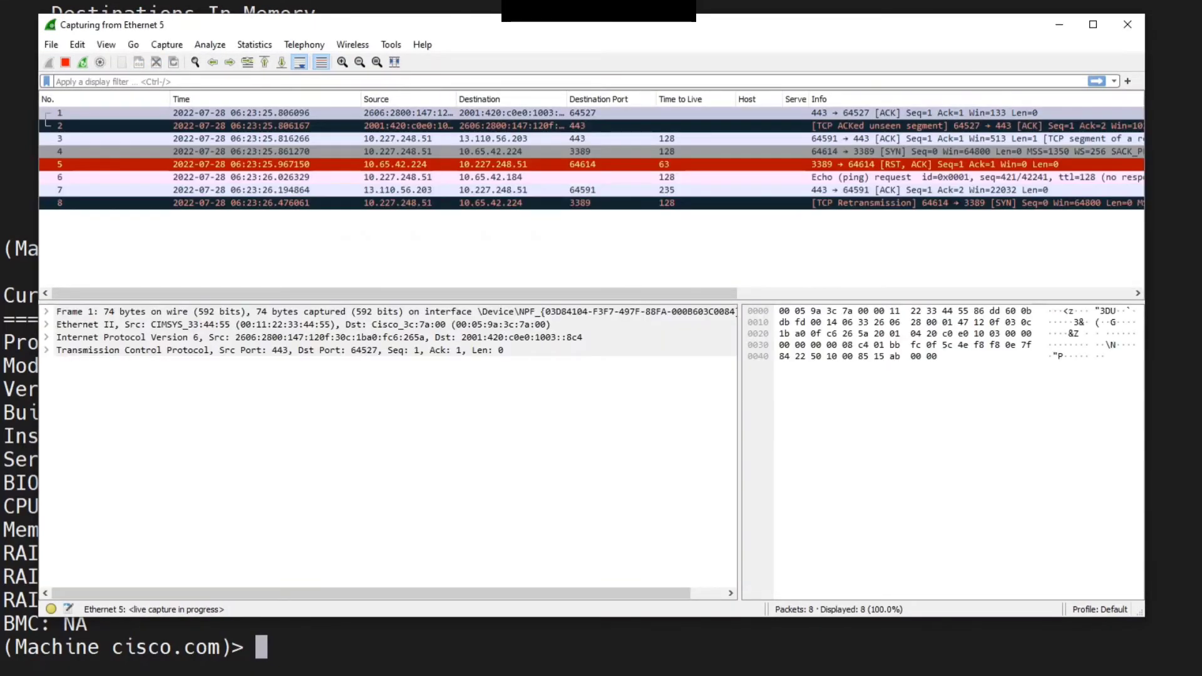
# Apply the display filter snmp to the live capture
pyautogui.write('snmp')
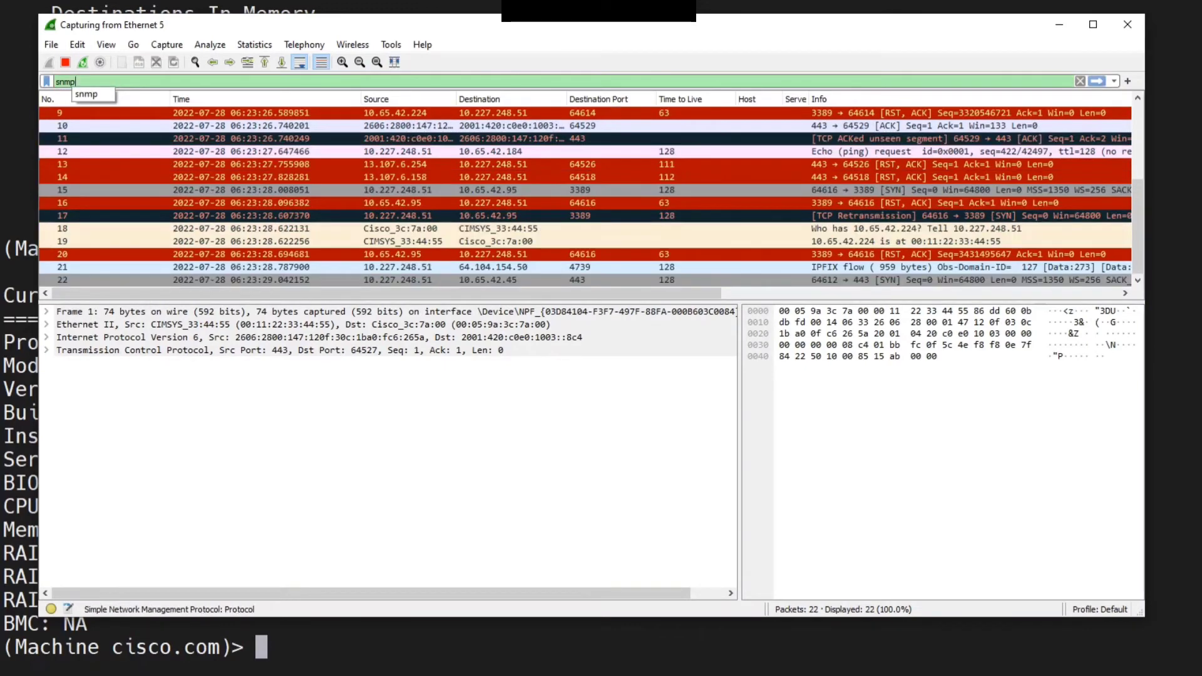
pyautogui.press('Return')
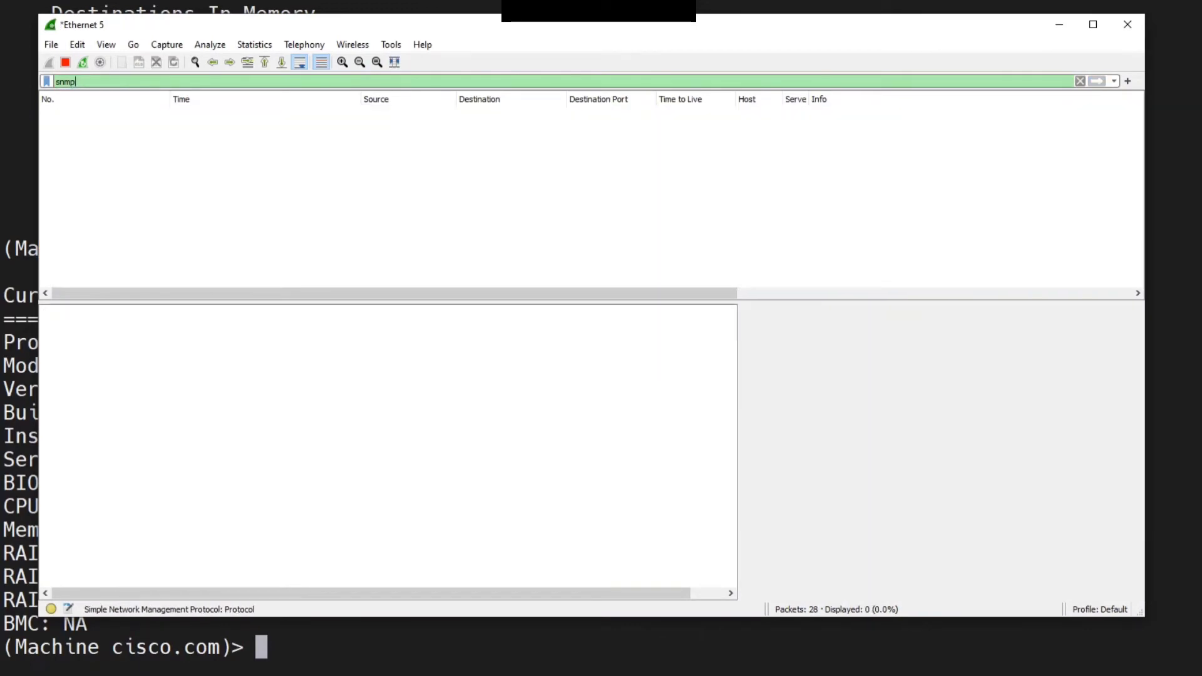
pyautogui.moveTo(76, 82); pyautogui.dragTo(49, 81)
pyautogui.click(78, 82)
# Switch to the MIB browser, run Get queries for perCentMemoryUtilization and perCentCPUUtilization, then minimize the browser
pyautogui.hotkey('alt', 'Tab')
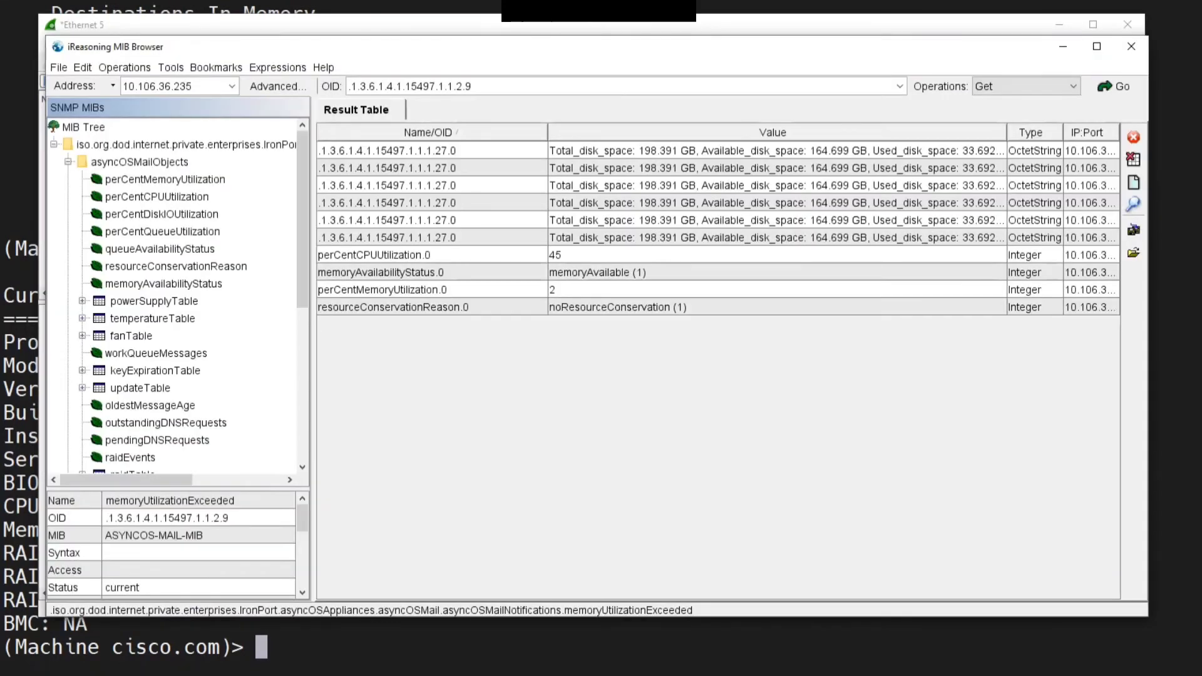
pyautogui.moveTo(564, 47); pyautogui.dragTo(522, 51)
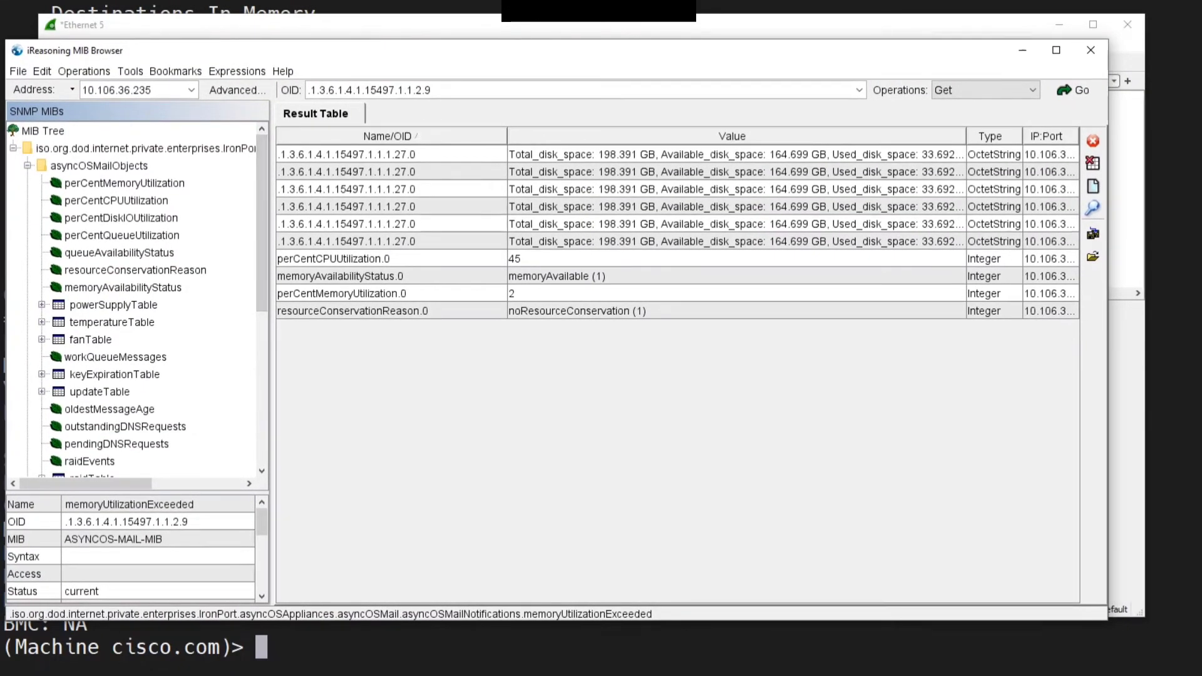
pyautogui.doubleClick(124, 182)
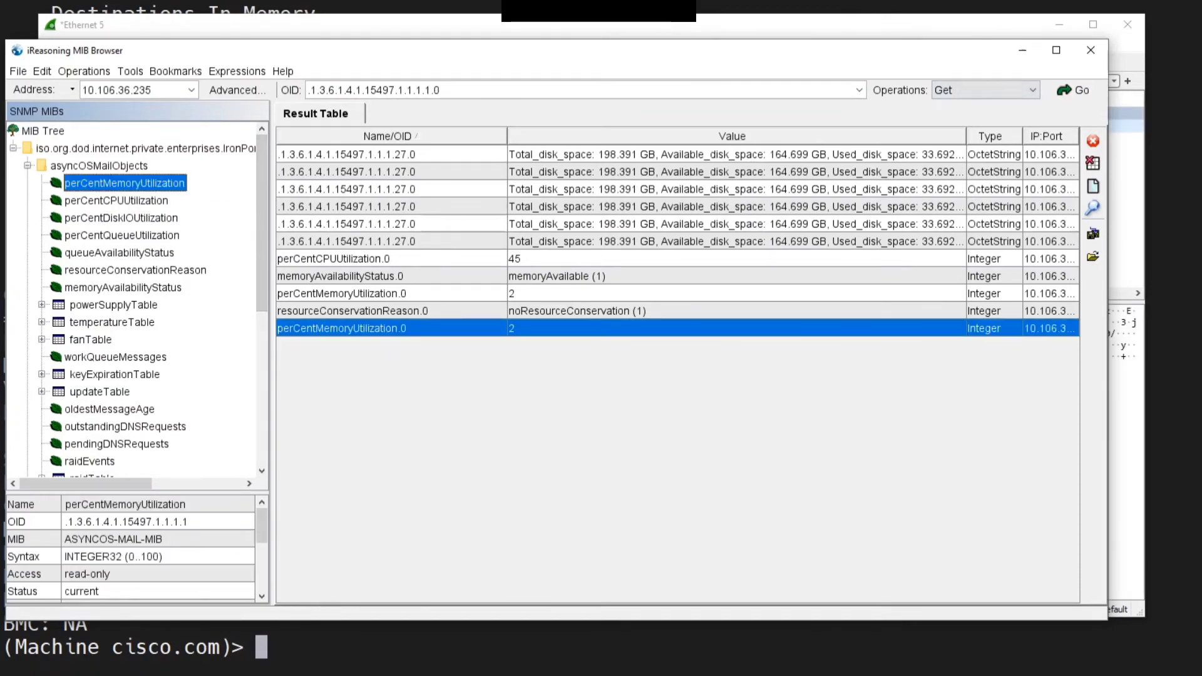
pyautogui.moveTo(500, 50); pyautogui.dragTo(519, 161)
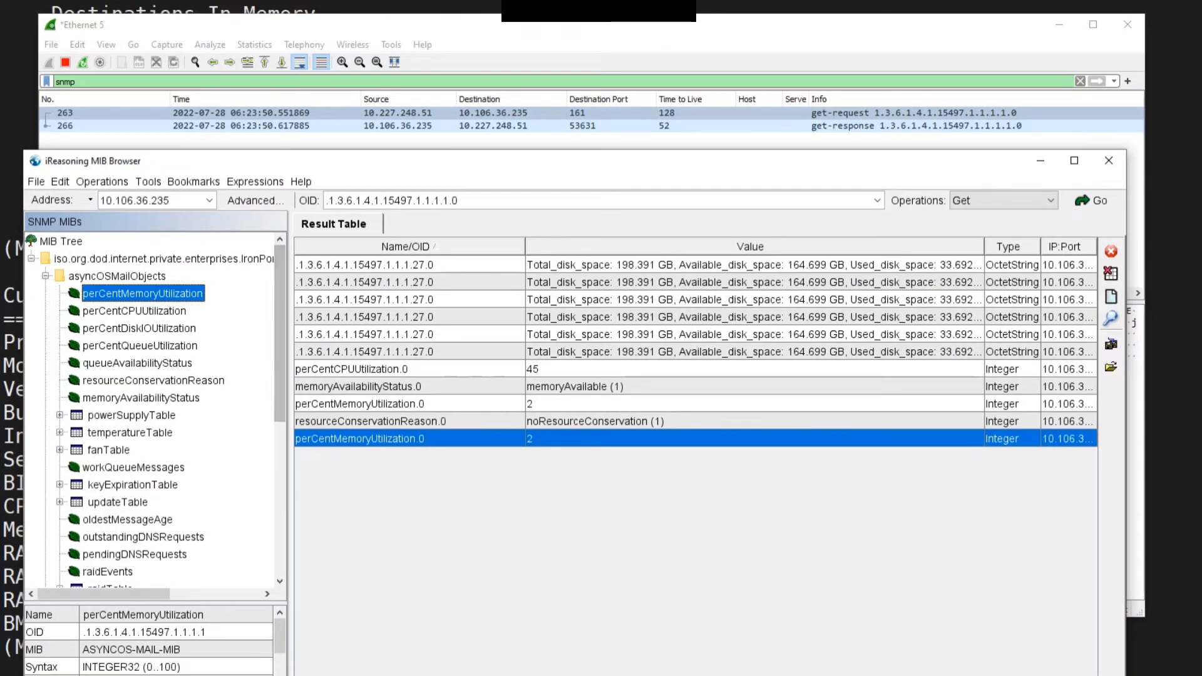
pyautogui.doubleClick(134, 311)
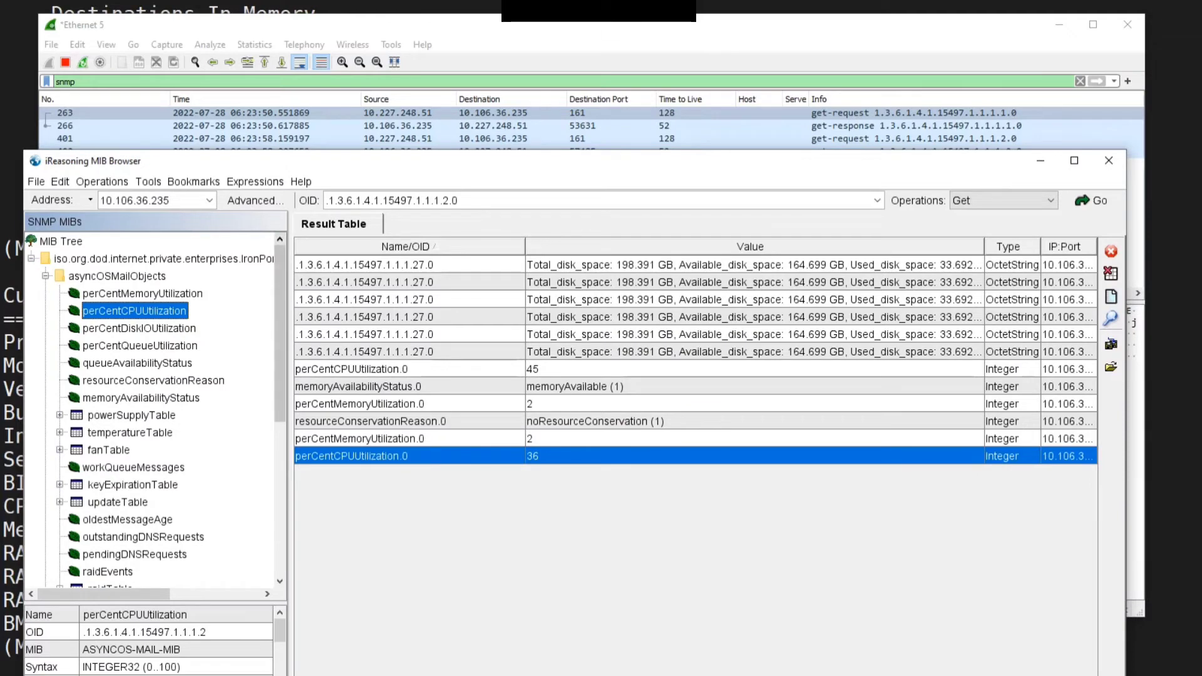
pyautogui.moveTo(438, 160); pyautogui.dragTo(447, 86)
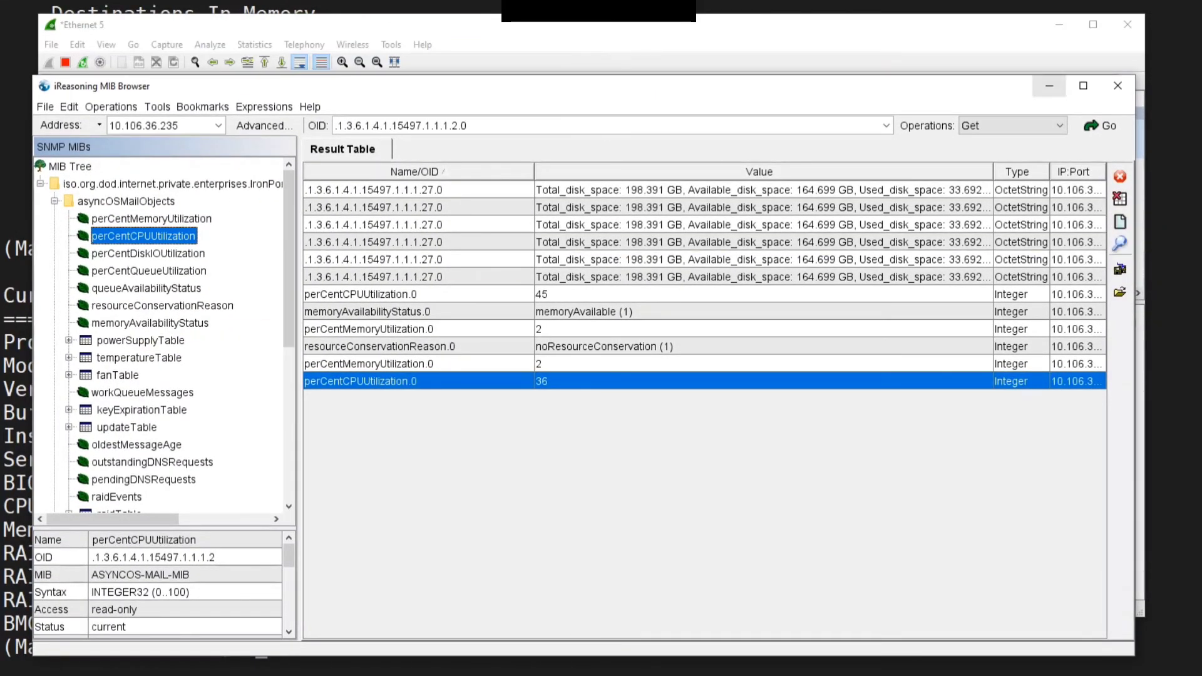
pyautogui.click(1049, 86)
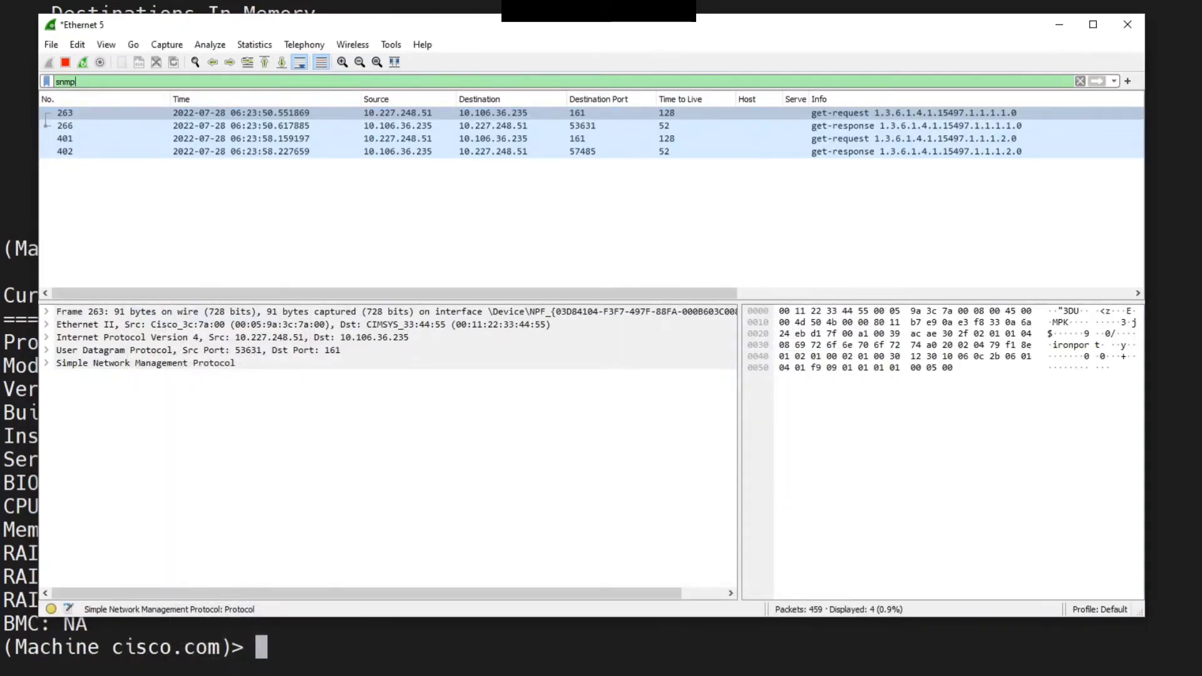
# Expand the SNMP details of the first get-request packet down to its variable binding
pyautogui.moveTo(591, 302); pyautogui.dragTo(592, 248)
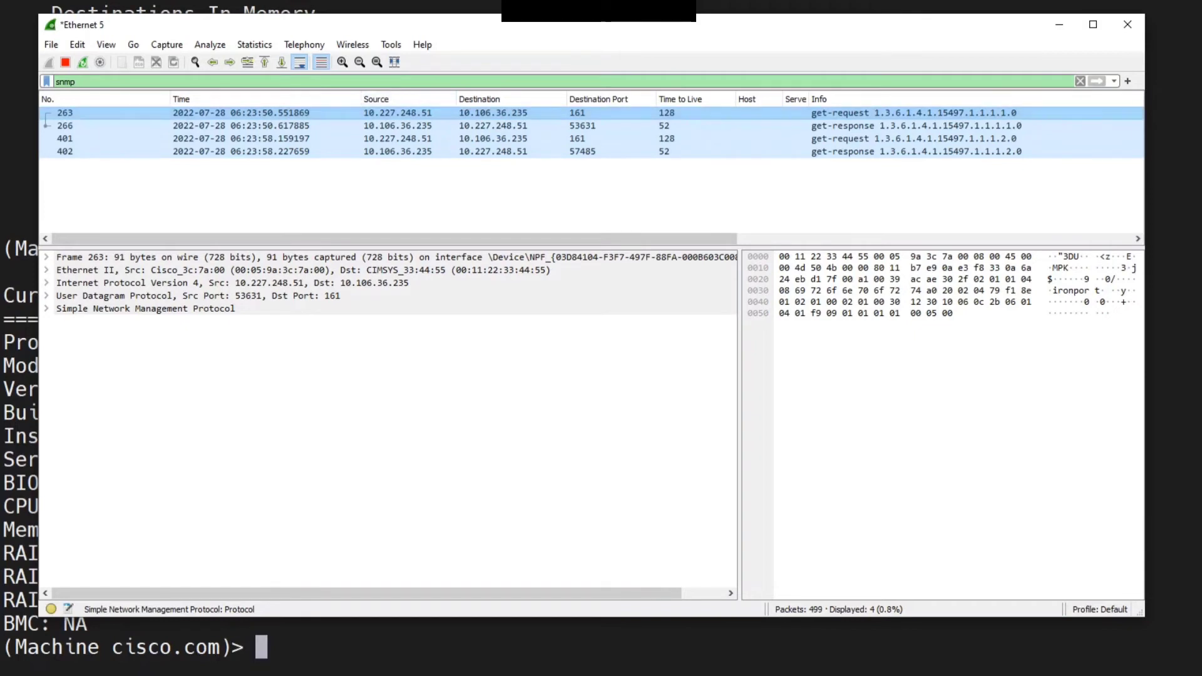
pyautogui.click(408, 114)
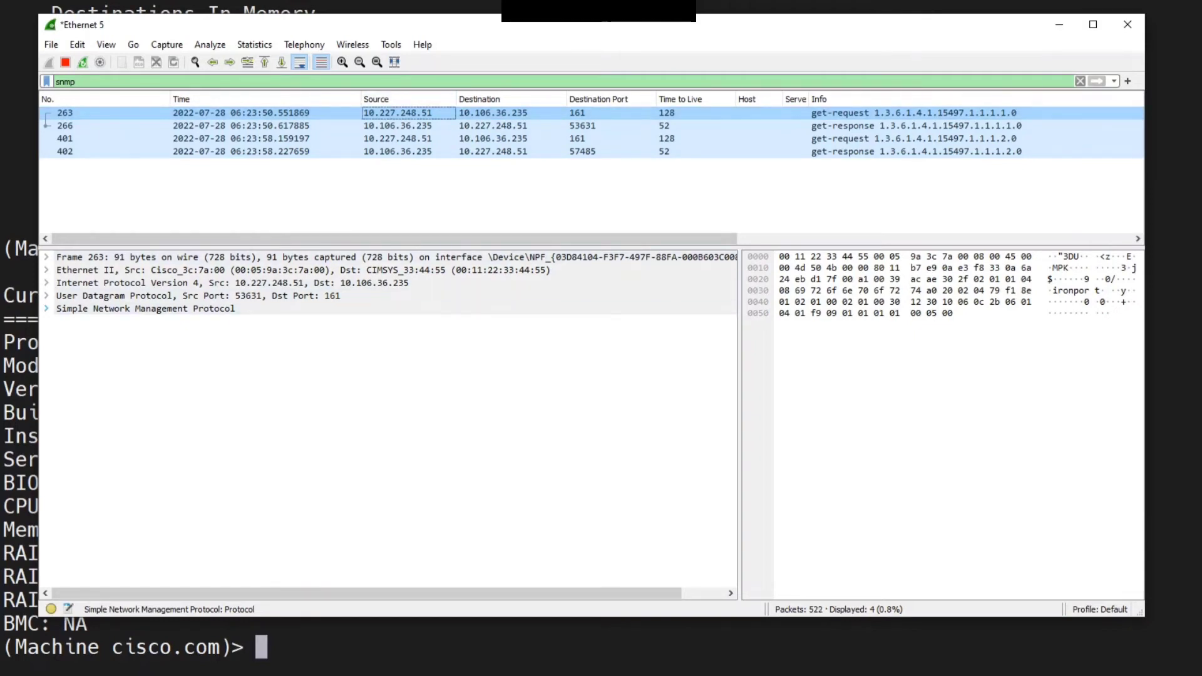
pyautogui.click(47, 308)
pyautogui.click(62, 347)
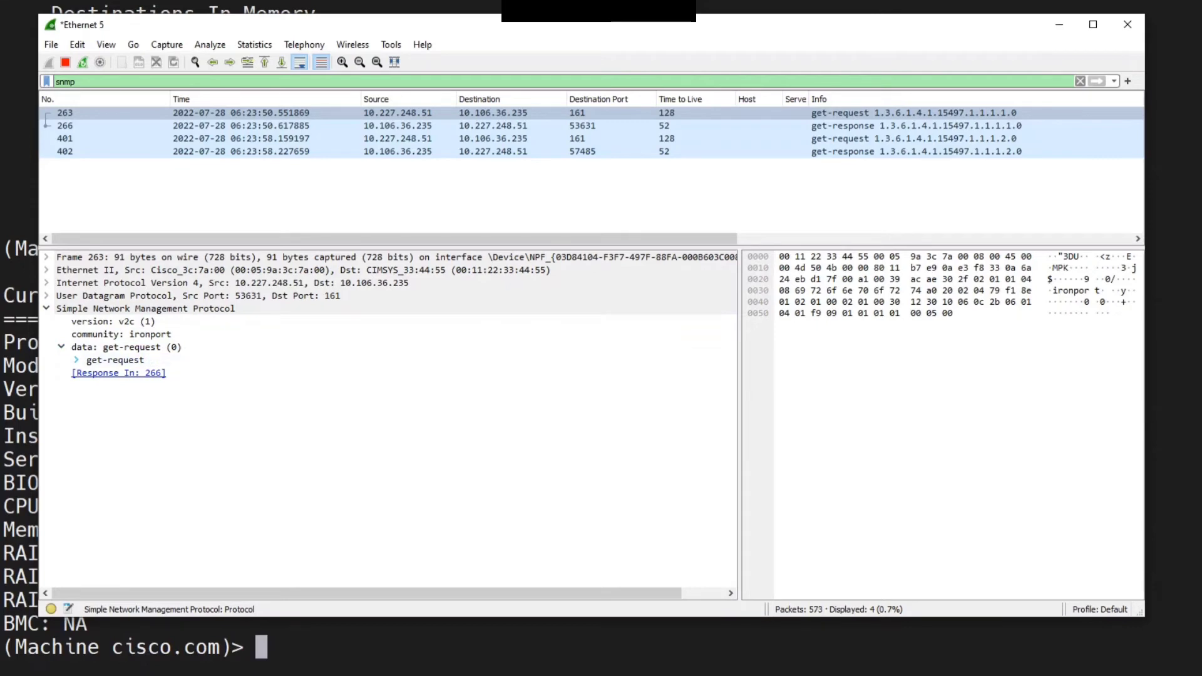
pyautogui.click(76, 360)
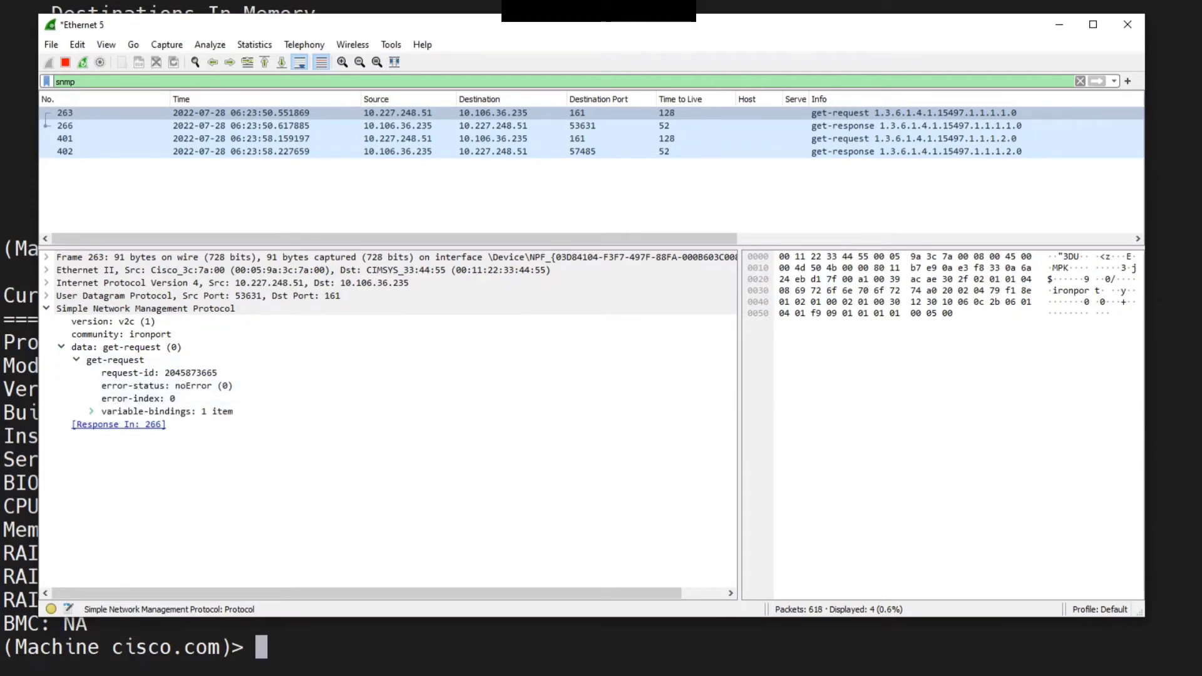
pyautogui.click(91, 411)
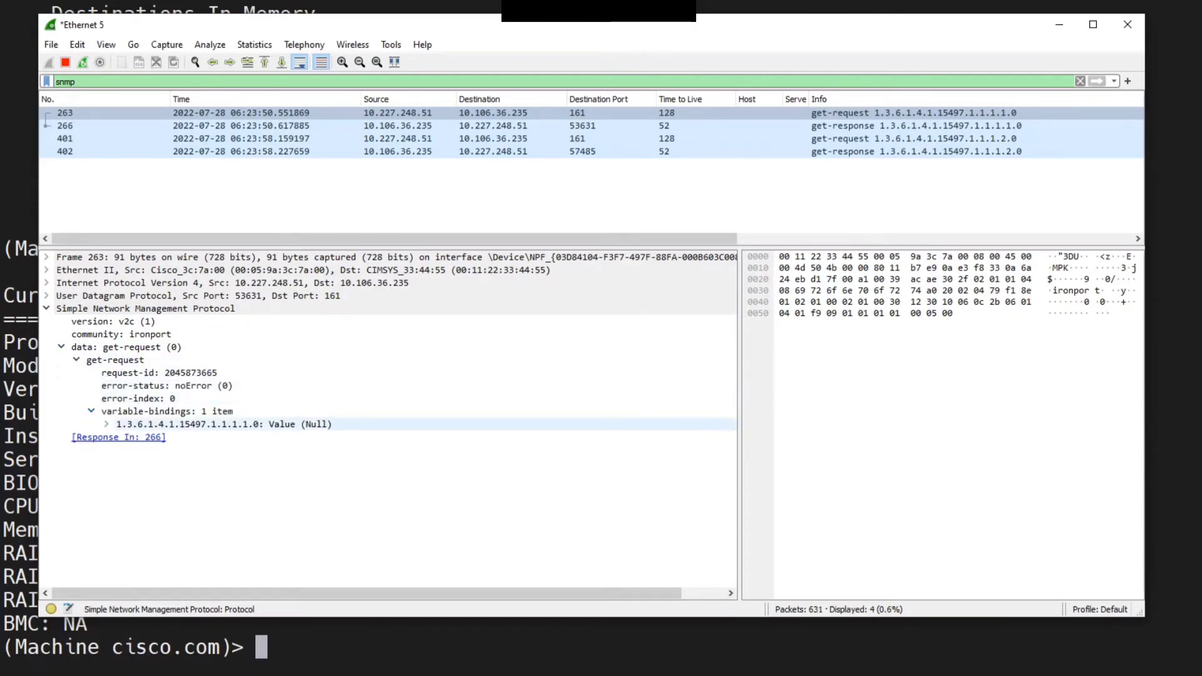
pyautogui.click(106, 425)
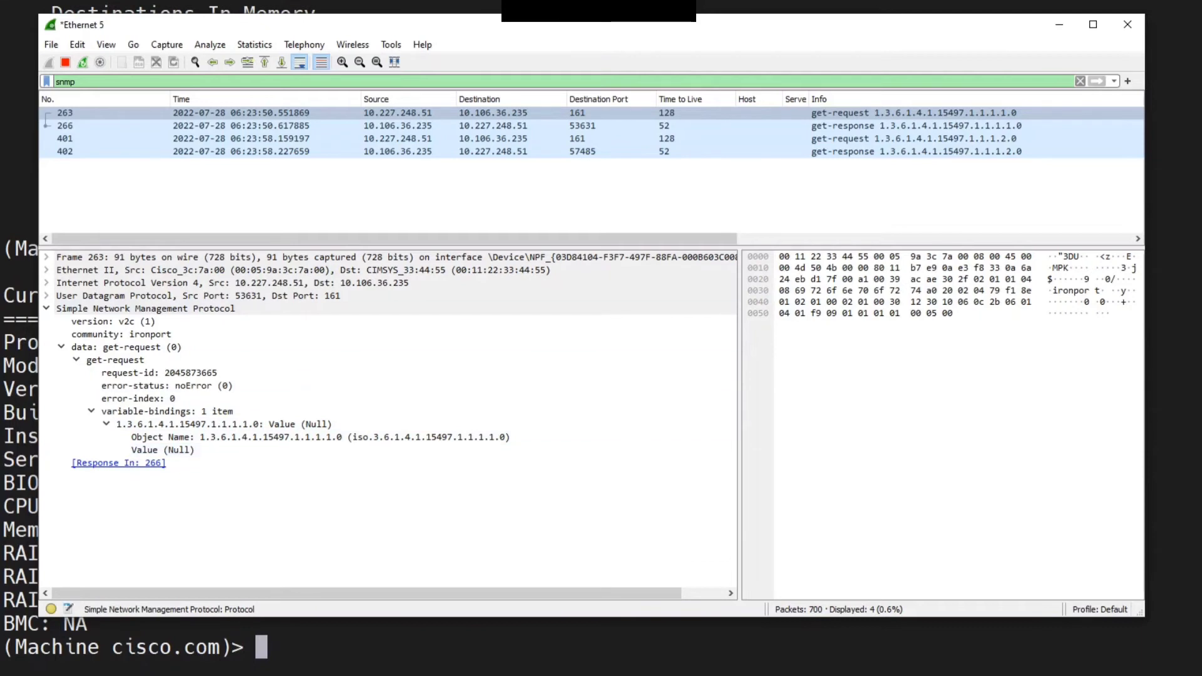
# Examine the value returned in the matching get-response packet for the memory query
pyautogui.click(611, 126)
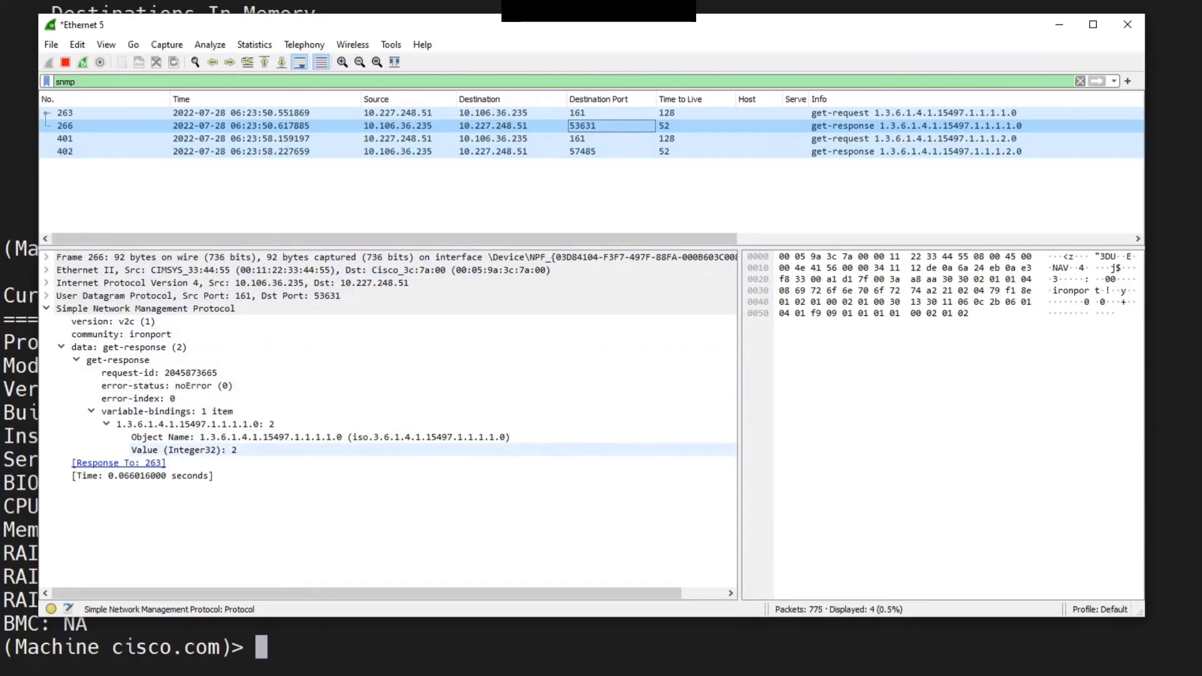
pyautogui.click(184, 450)
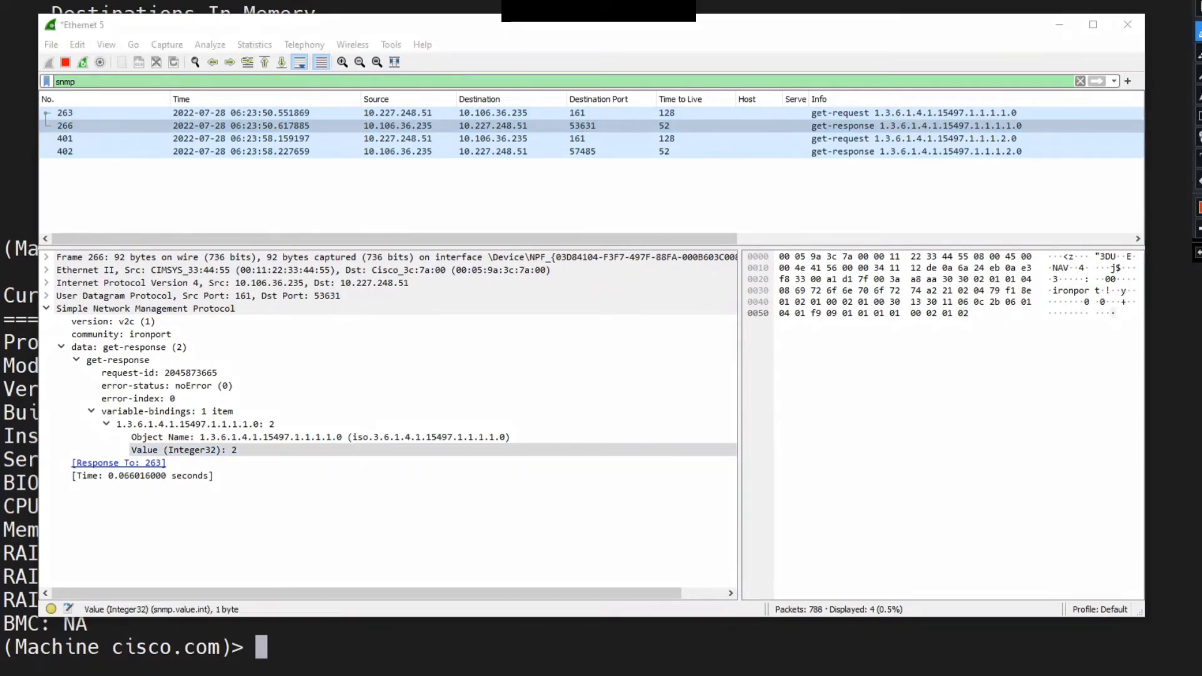
pyautogui.moveTo(241, 440)
pyautogui.mouseDown()
pyautogui.moveTo(224, 440)
pyautogui.moveTo(249, 462)
pyautogui.moveTo(242, 440)
pyautogui.moveTo(281, 412)
pyautogui.mouseUp()
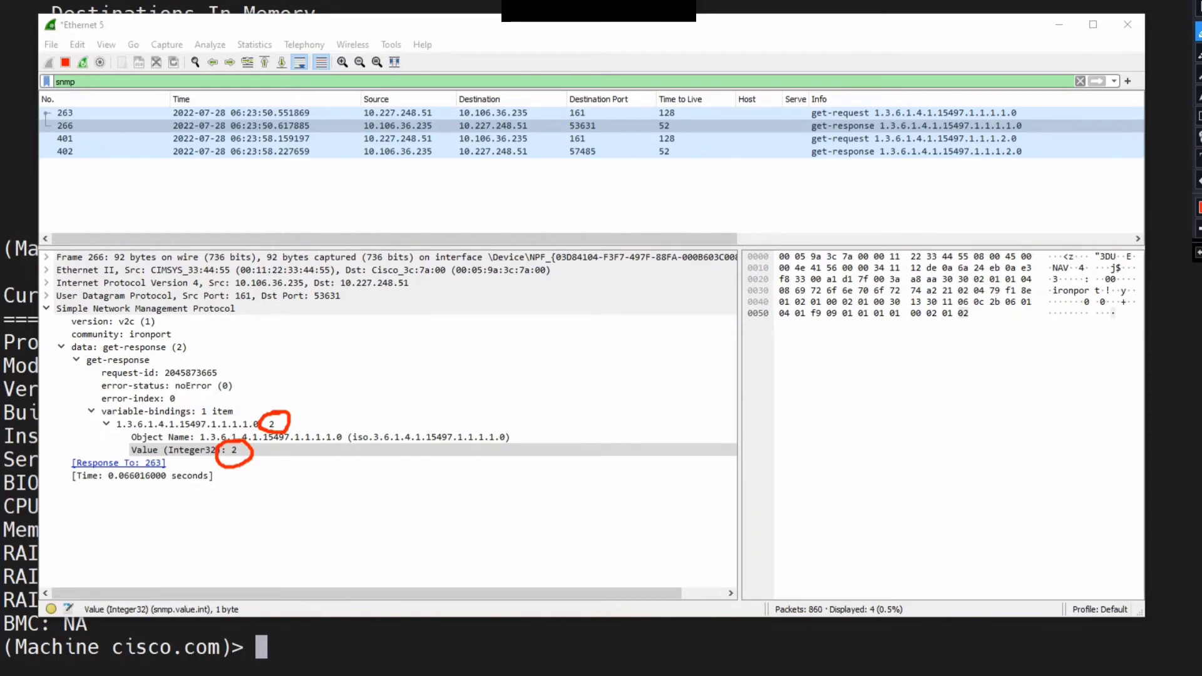
pyautogui.press('Escape')
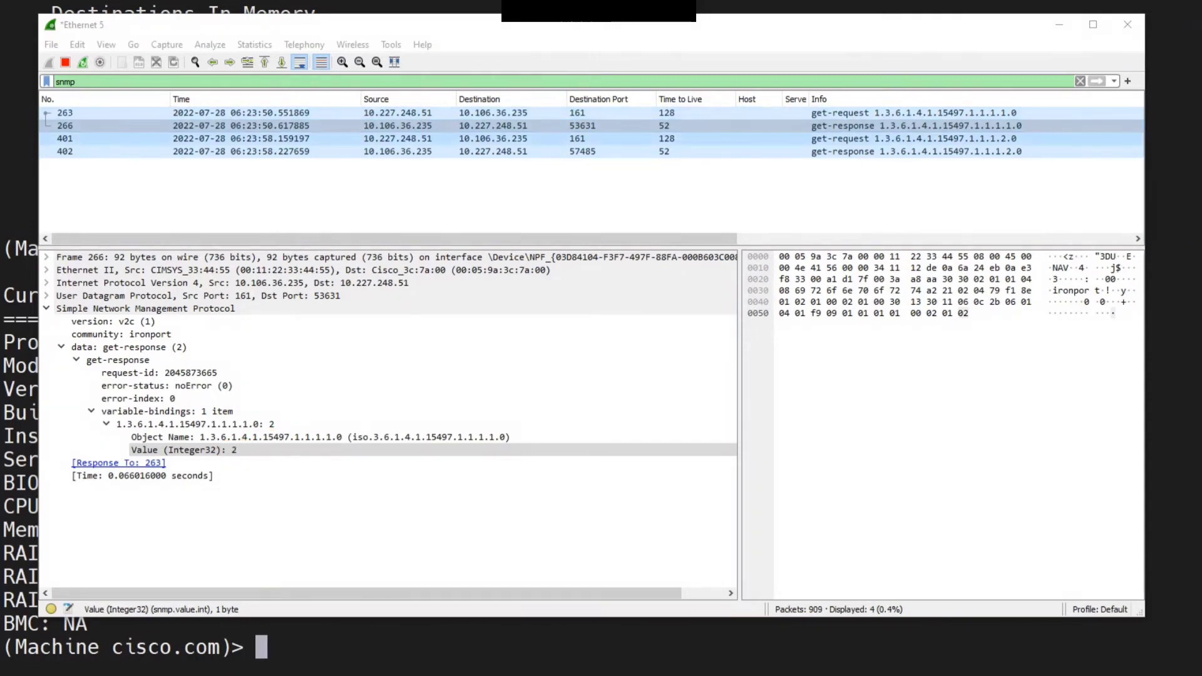
# Examine the CPU query's get-response packet, including its returned value, SNMP version and community
pyautogui.click(265, 152)
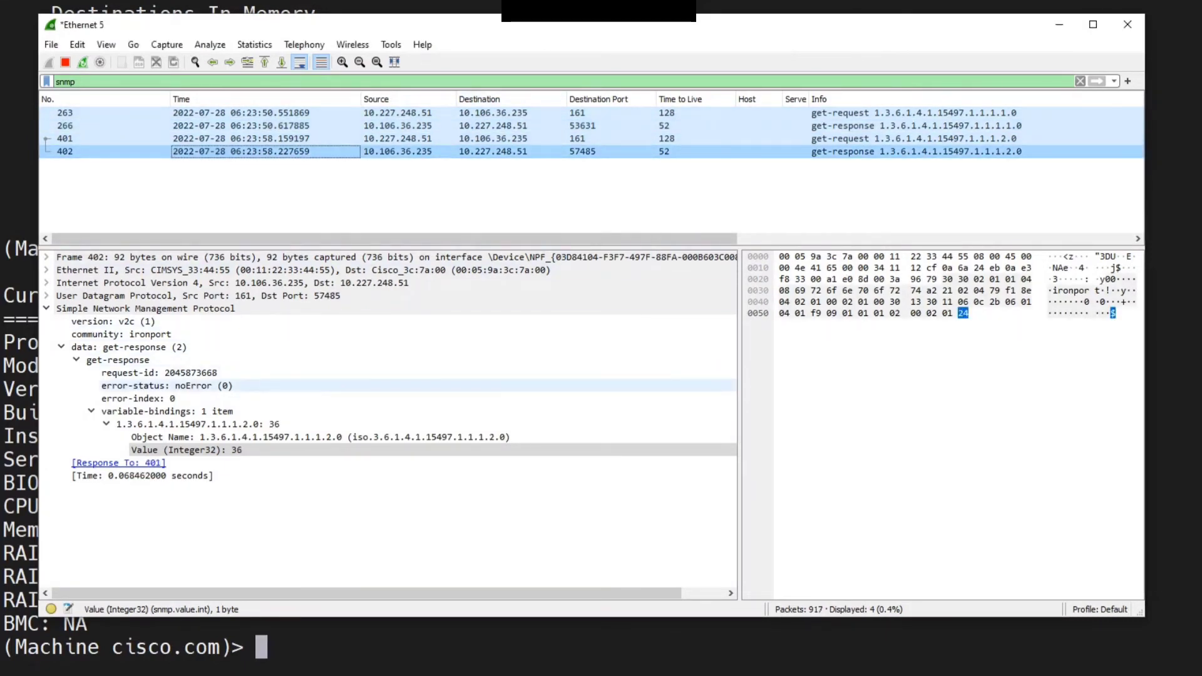
pyautogui.hotkey('ctrl', 'alt', 'd')
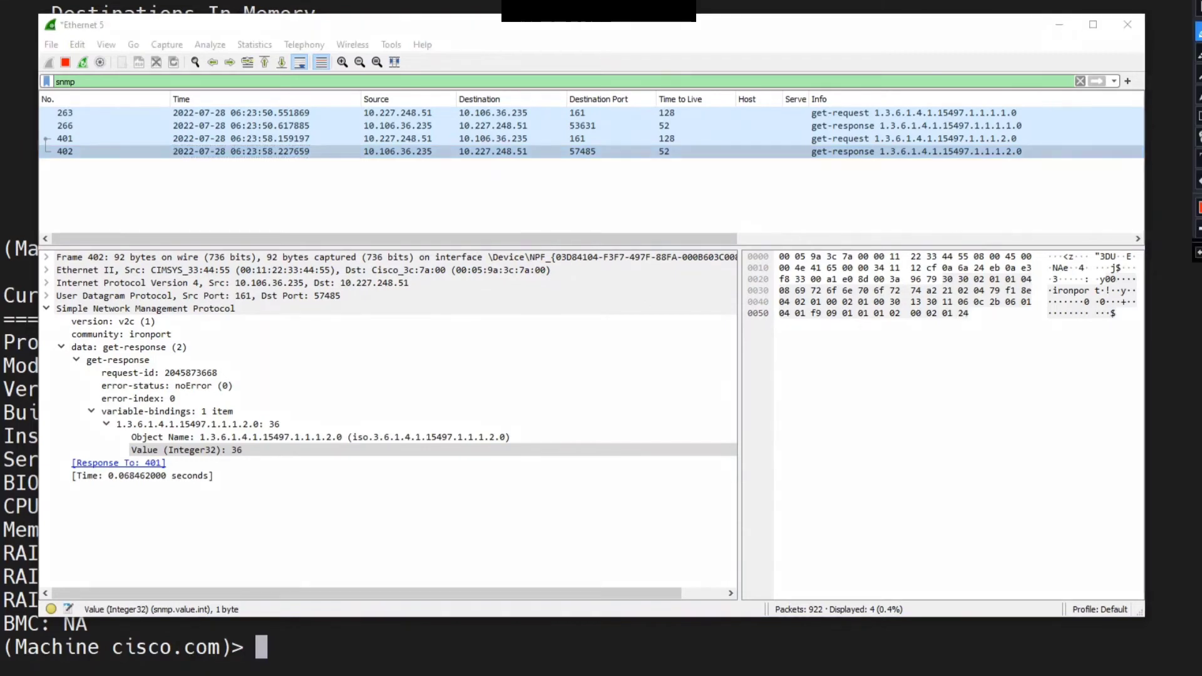
pyautogui.moveTo(275, 412)
pyautogui.mouseDown()
pyautogui.moveTo(259, 432)
pyautogui.moveTo(293, 411)
pyautogui.mouseUp()
pyautogui.moveTo(230, 446)
pyautogui.mouseDown()
pyautogui.moveTo(248, 458)
pyautogui.moveTo(218, 456)
pyautogui.mouseUp()
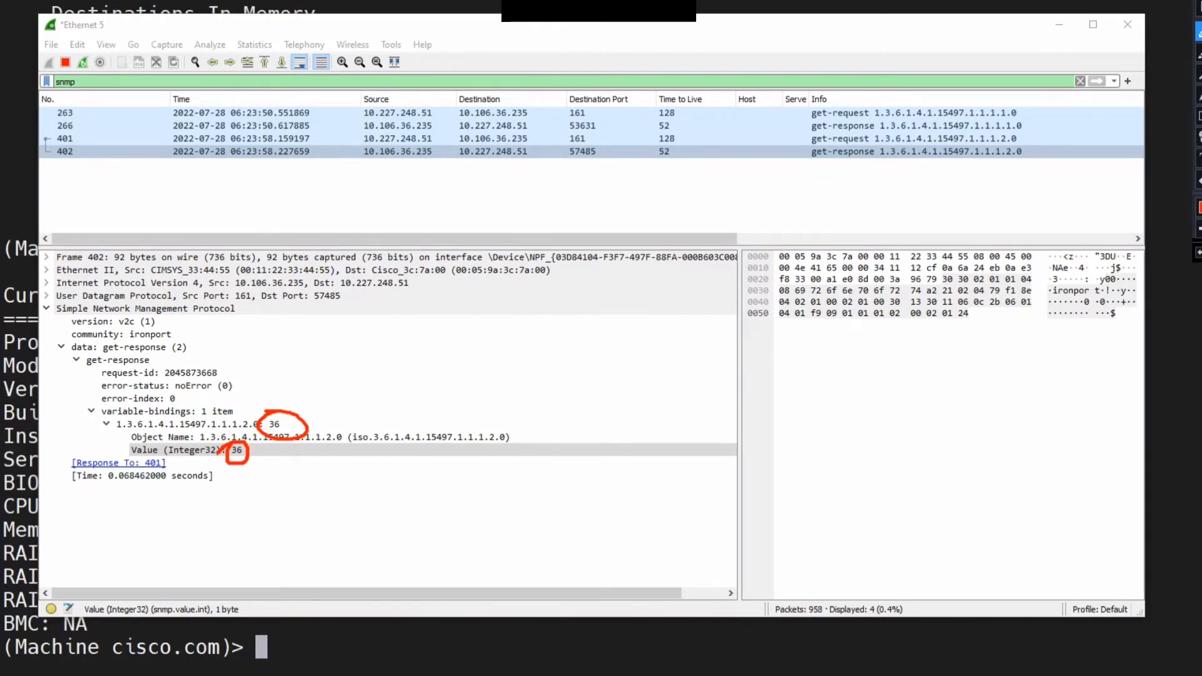
pyautogui.moveTo(195, 284)
pyautogui.mouseDown()
pyautogui.moveTo(159, 328)
pyautogui.moveTo(152, 310)
pyautogui.moveTo(185, 319)
pyautogui.mouseUp()
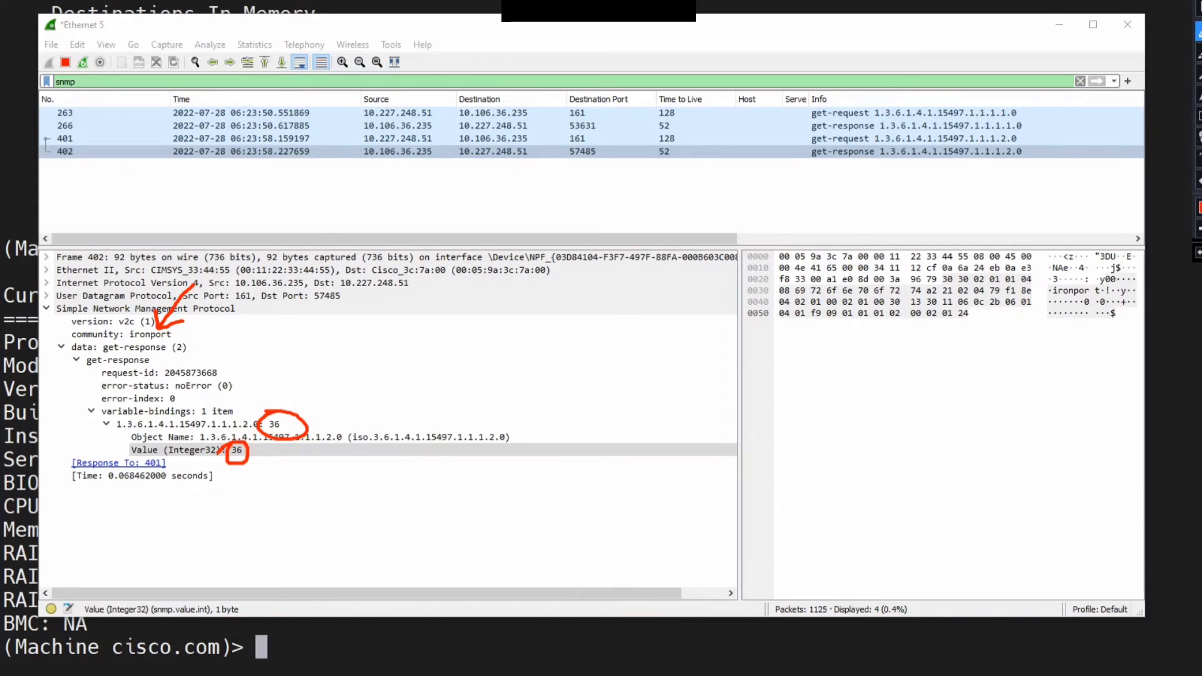
pyautogui.moveTo(71, 306)
pyautogui.mouseDown()
pyautogui.moveTo(45, 356)
pyautogui.moveTo(41, 483)
pyautogui.moveTo(100, 505)
pyautogui.mouseUp()
pyautogui.moveTo(483, 305)
pyautogui.mouseDown()
pyautogui.moveTo(592, 438)
pyautogui.moveTo(508, 521)
pyautogui.mouseUp()
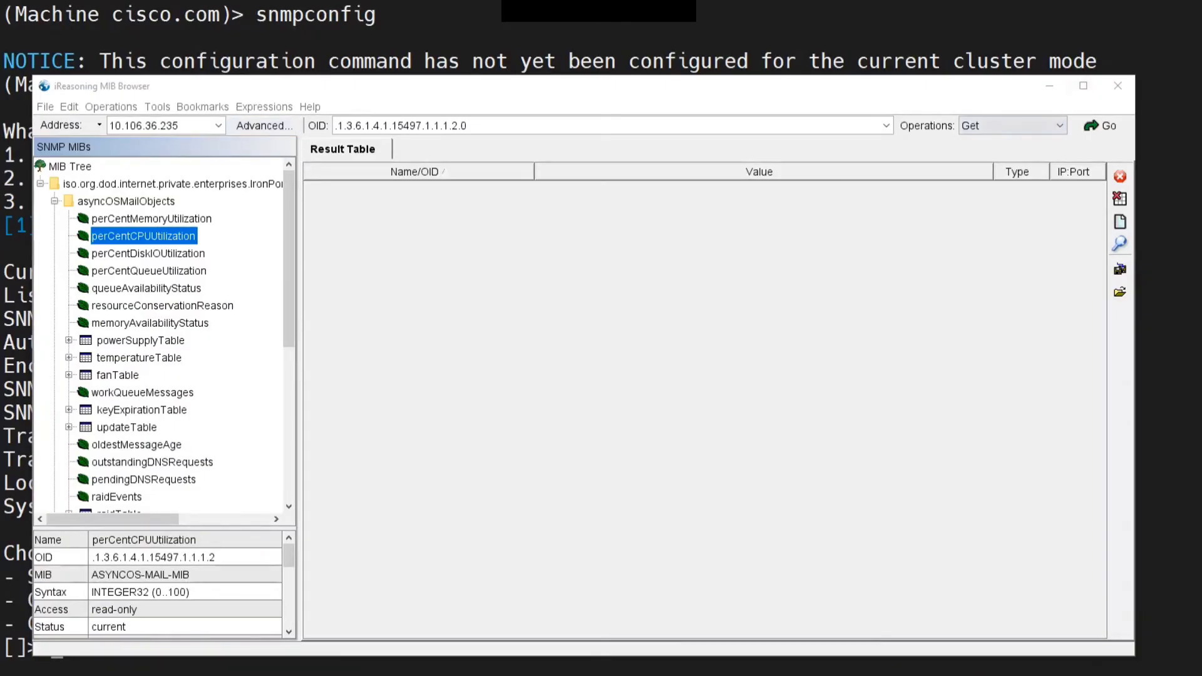
# Open the agent's advanced properties and set the SNMP version to 3
pyautogui.hotkey('ctrl', 'alt', 'd')
pyautogui.moveTo(249, 97)
pyautogui.mouseDown()
pyautogui.moveTo(275, 153)
pyautogui.moveTo(328, 128)
pyautogui.moveTo(229, 106)
pyautogui.mouseUp()
pyautogui.press('Escape')
pyautogui.click(260, 125)
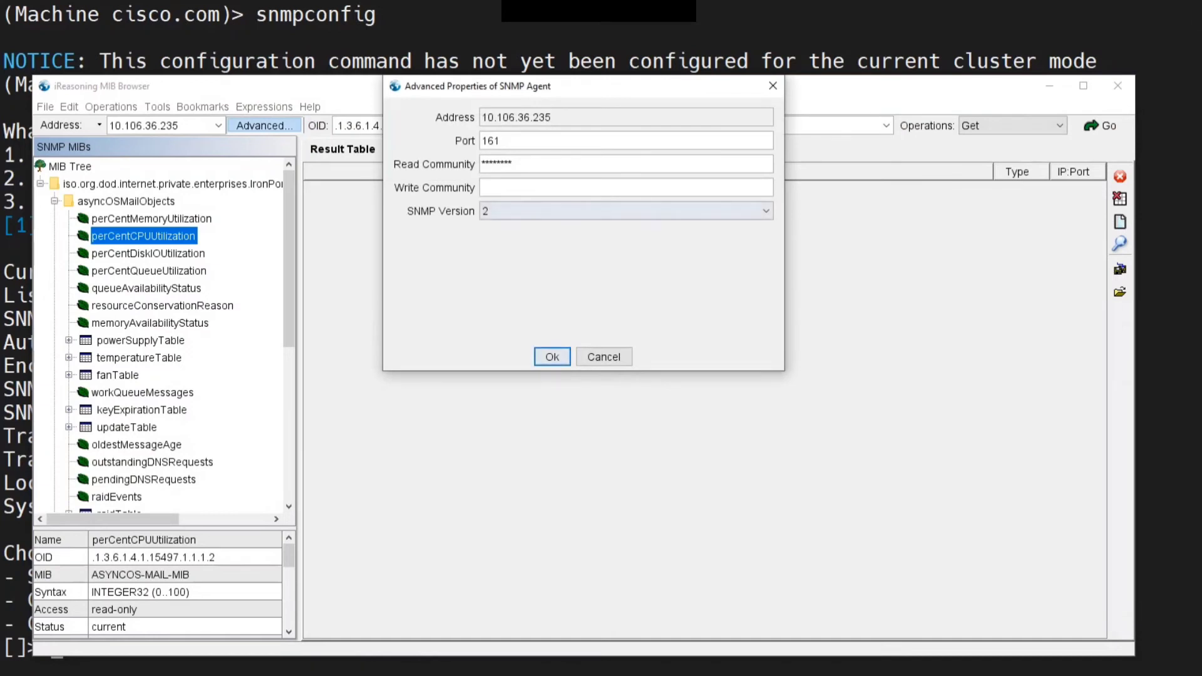
pyautogui.click(626, 211)
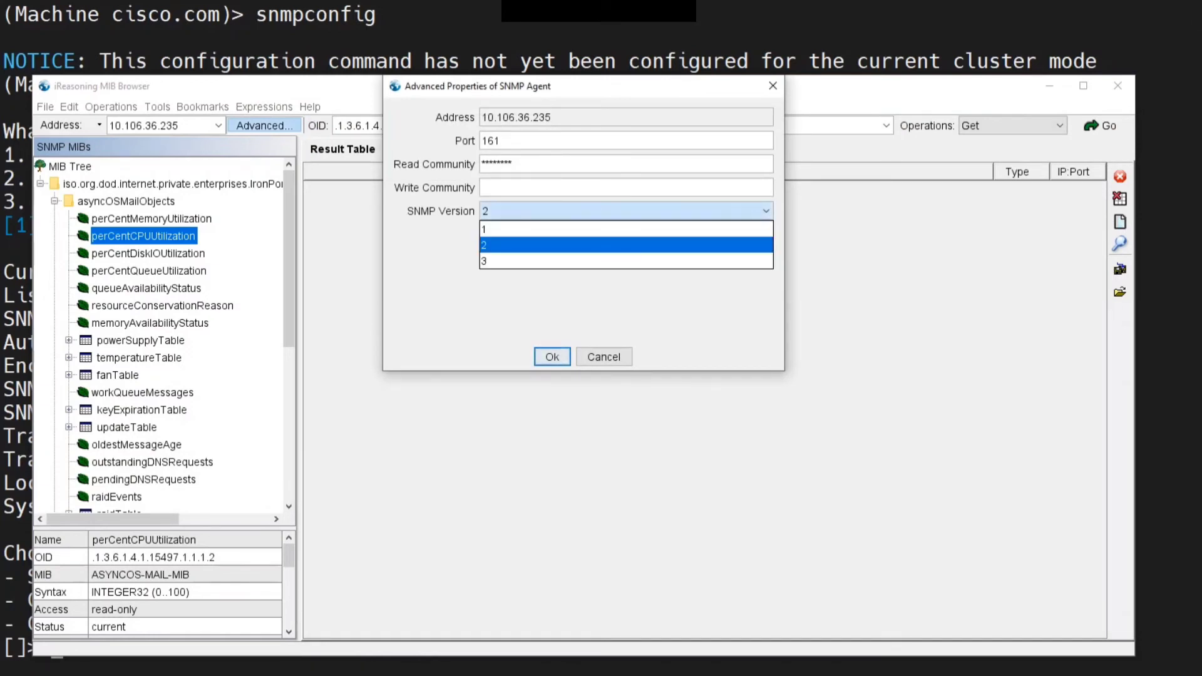
pyautogui.click(626, 261)
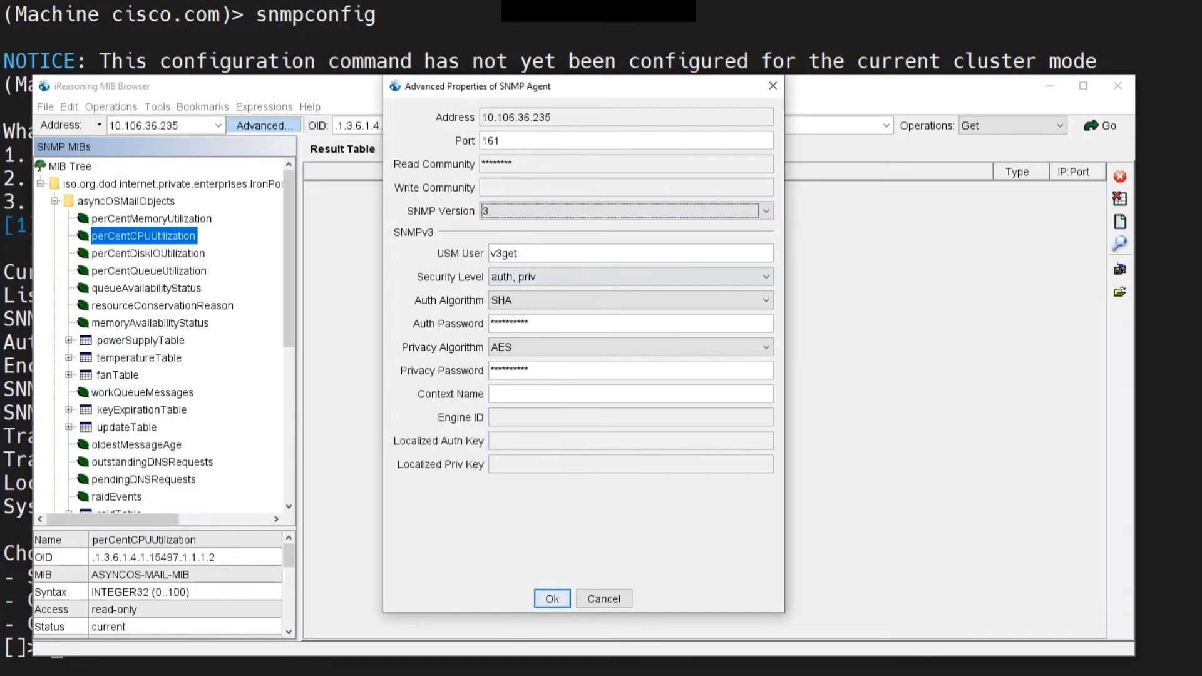
# Compare the SNMPv3 user and security fields with the CLI's current SNMP settings
pyautogui.moveTo(519, 254); pyautogui.dragTo(490, 254)
pyautogui.click(532, 253)
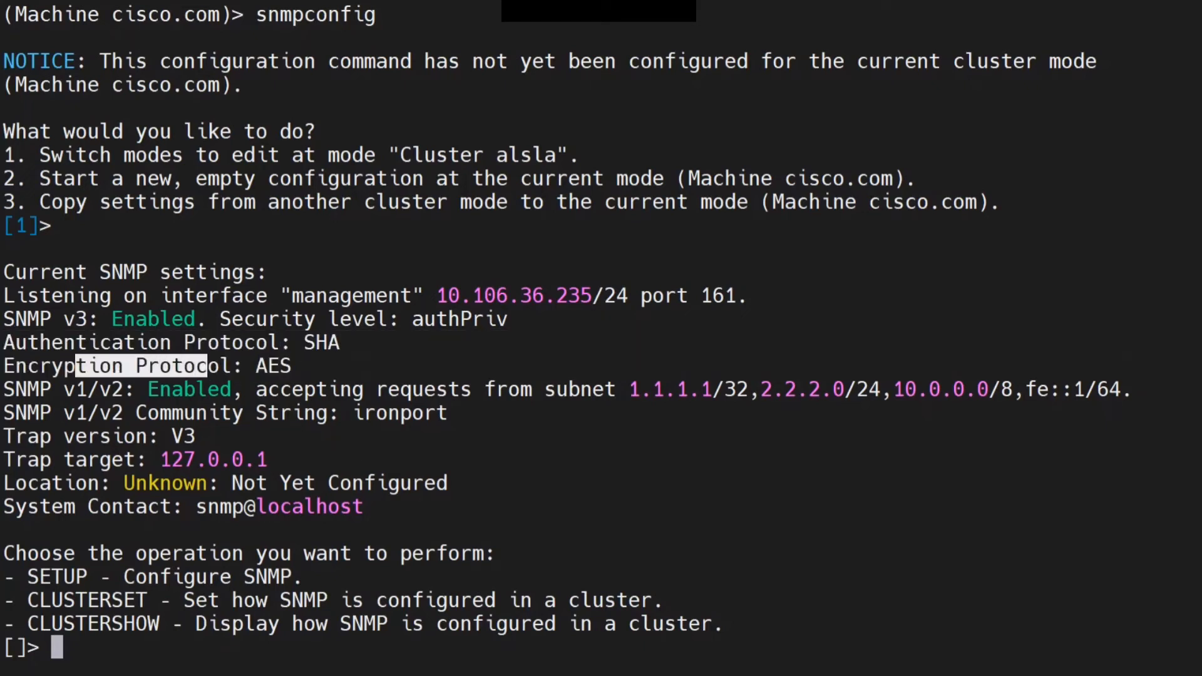
pyautogui.hotkey('alt', 'Tab')
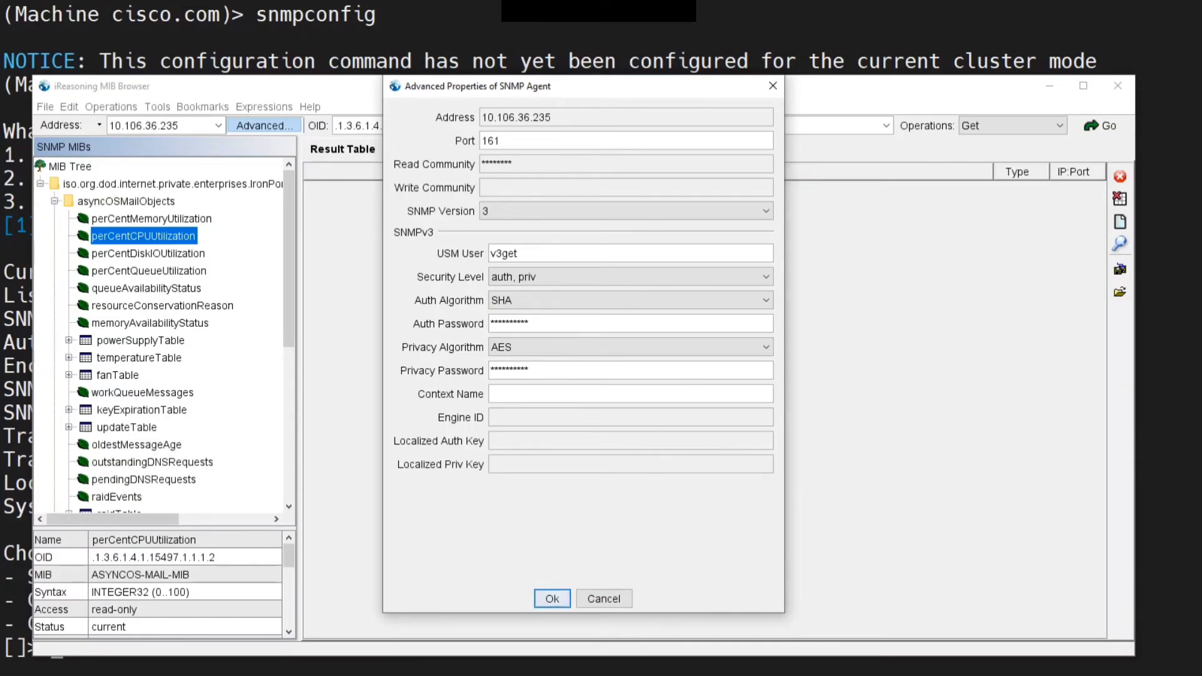
pyautogui.doubleClick(530, 163)
pyautogui.click(530, 163)
# Confirm the agent properties and run a Get on OID .1.3.6.1.4.1.15497.1.1.1.2.0 over SNMPv3
pyautogui.click(552, 599)
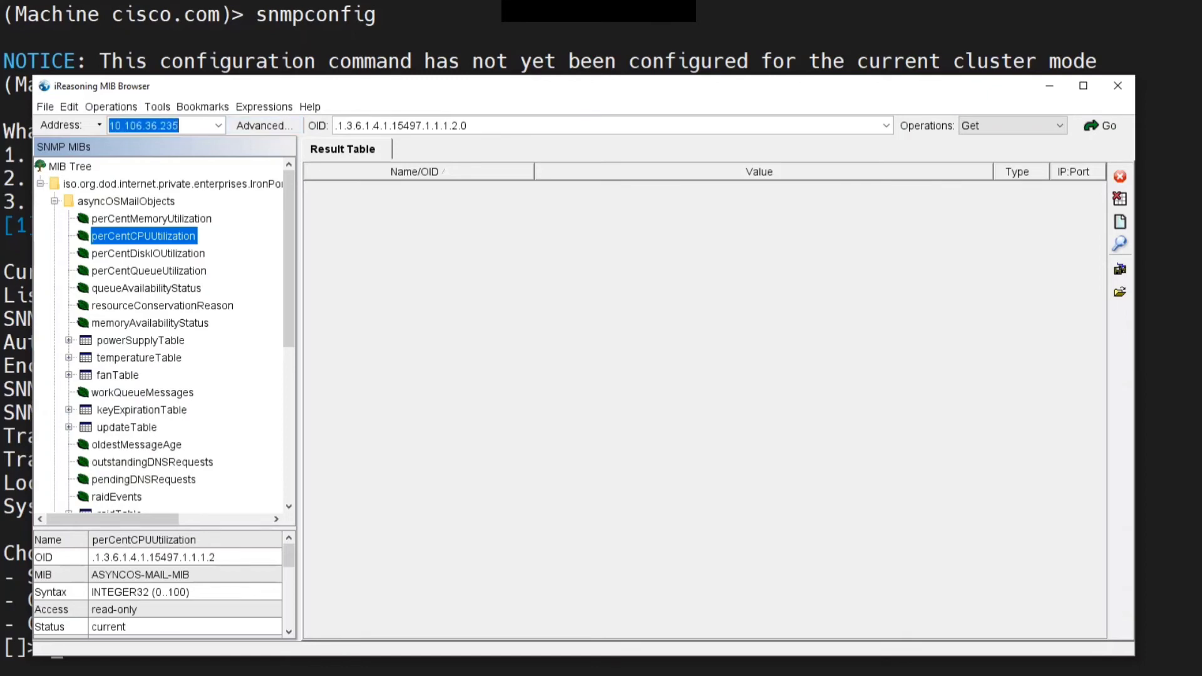
pyautogui.click(400, 126)
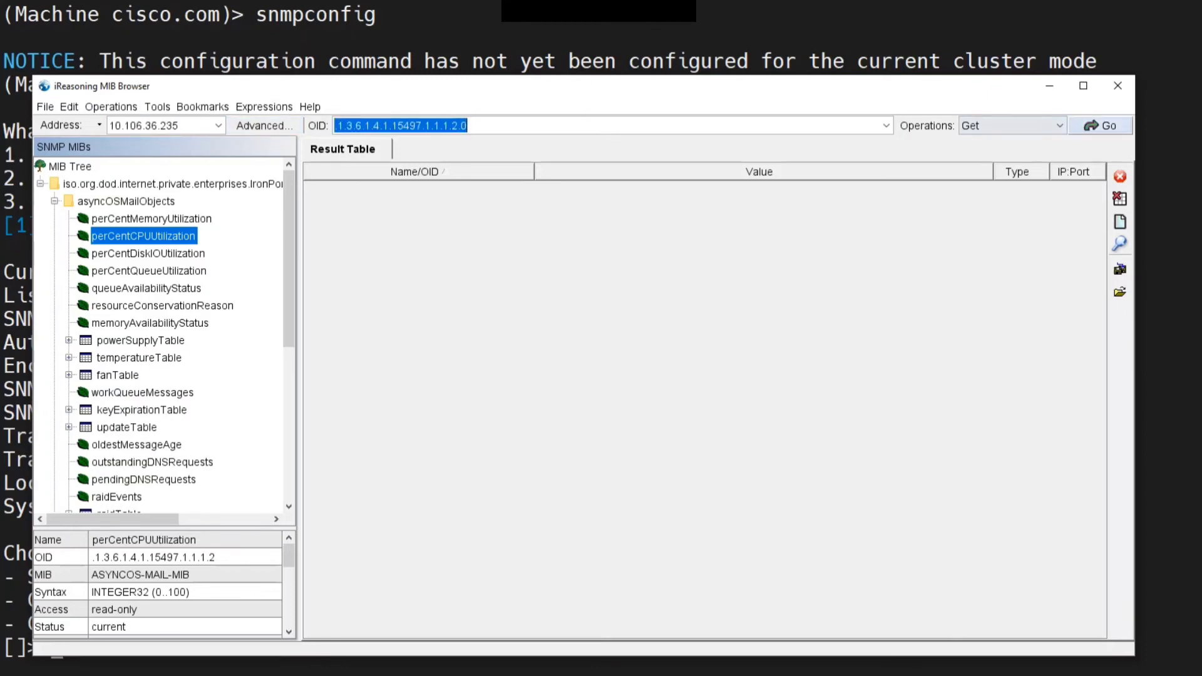
pyautogui.click(1100, 125)
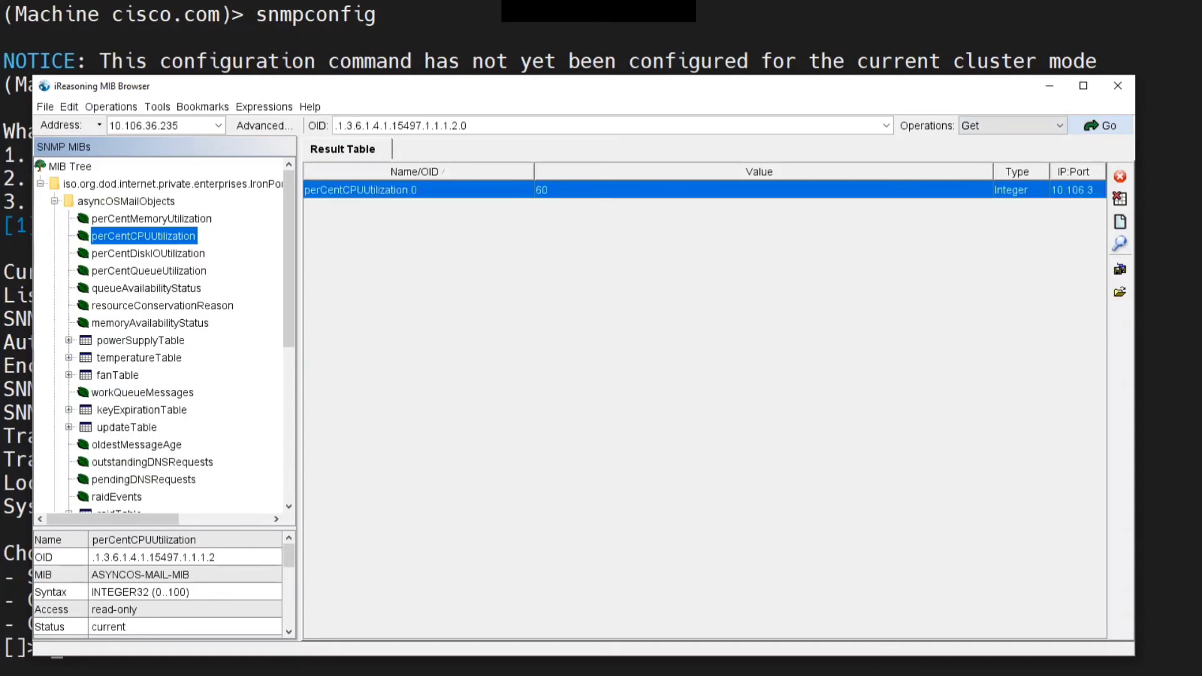
# Switch to the CLI terminal, leave snmpconfig, and run the status detail command
pyautogui.hotkey('alt', 'Tab')
pyautogui.press('Return')
pyautogui.press('Return')
pyautogui.press('Return')
pyautogui.press('Return')
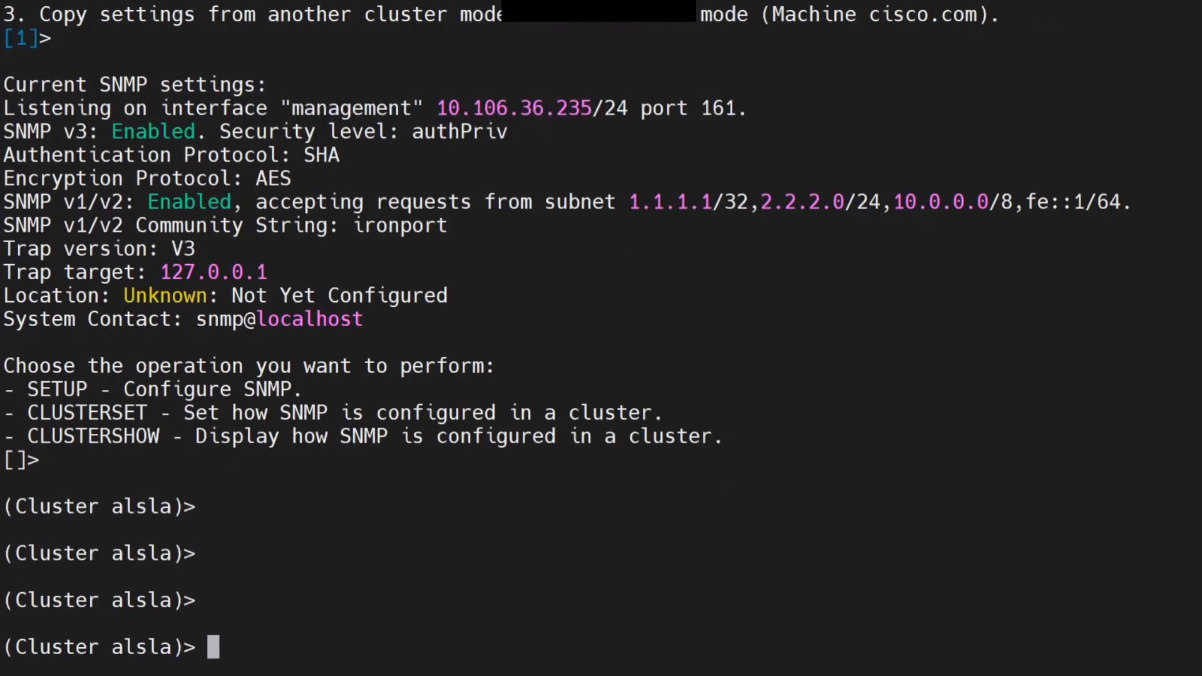
pyautogui.write('status ')
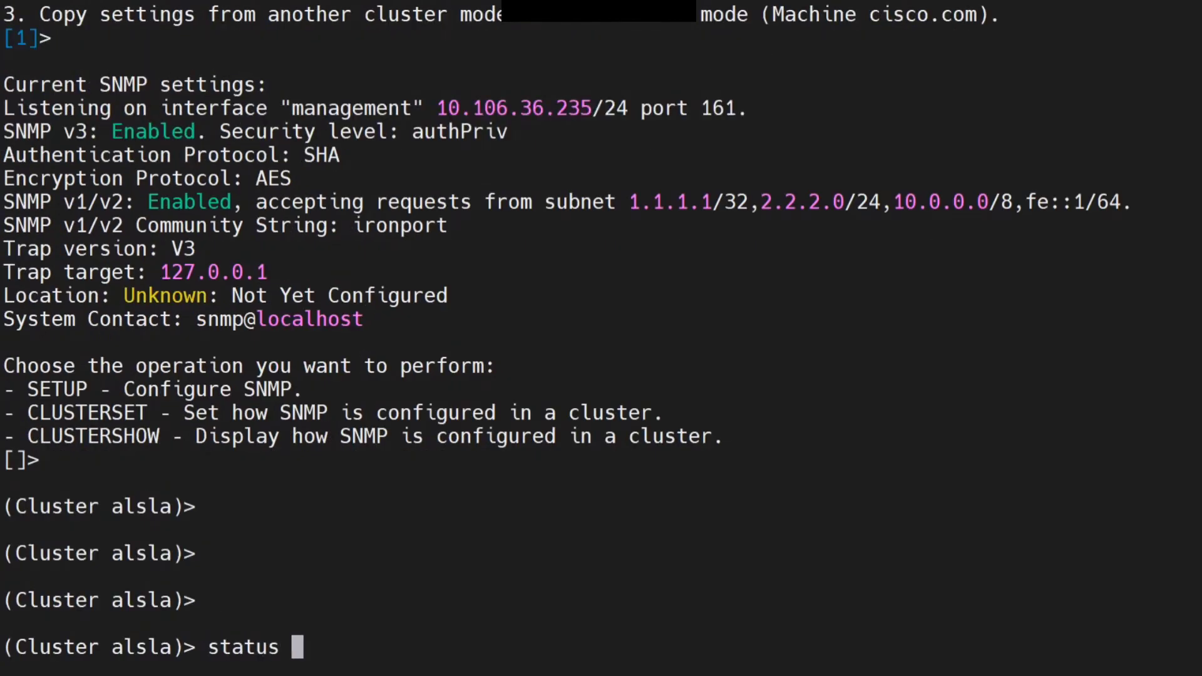
pyautogui.write('detail')
pyautogui.press('Return')
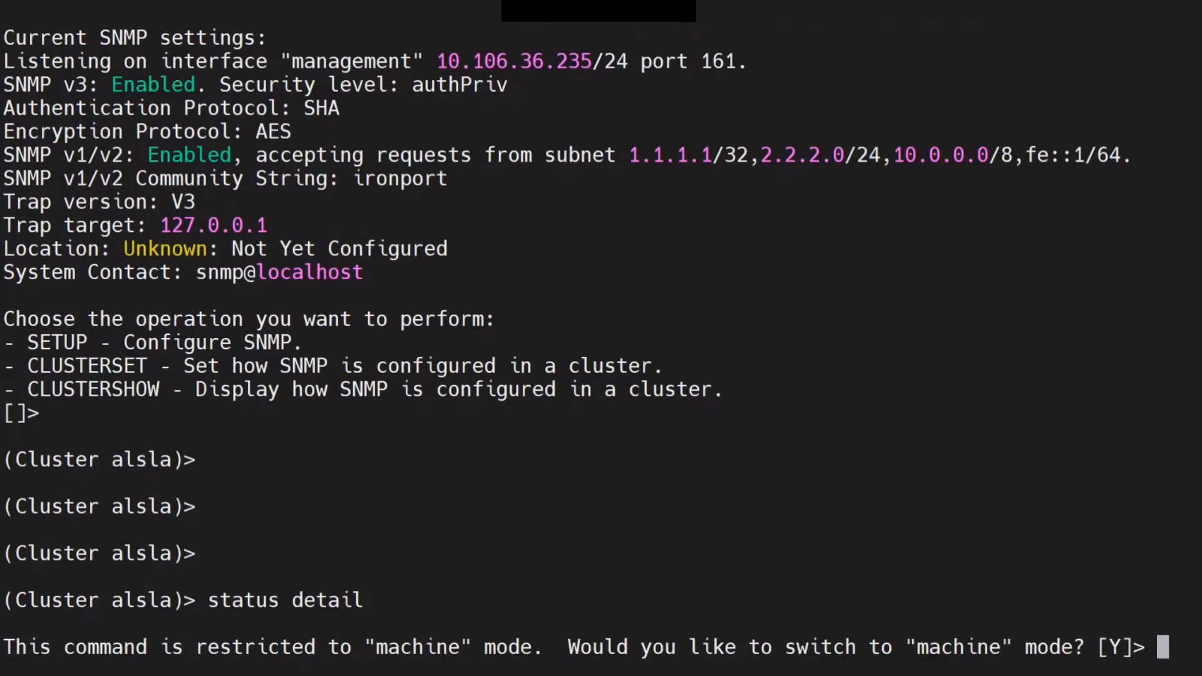
# Switch to machine mode and page through the status detail output back to the CPU gauges
pyautogui.press('Return')
pyautogui.press('space')
pyautogui.press('space')
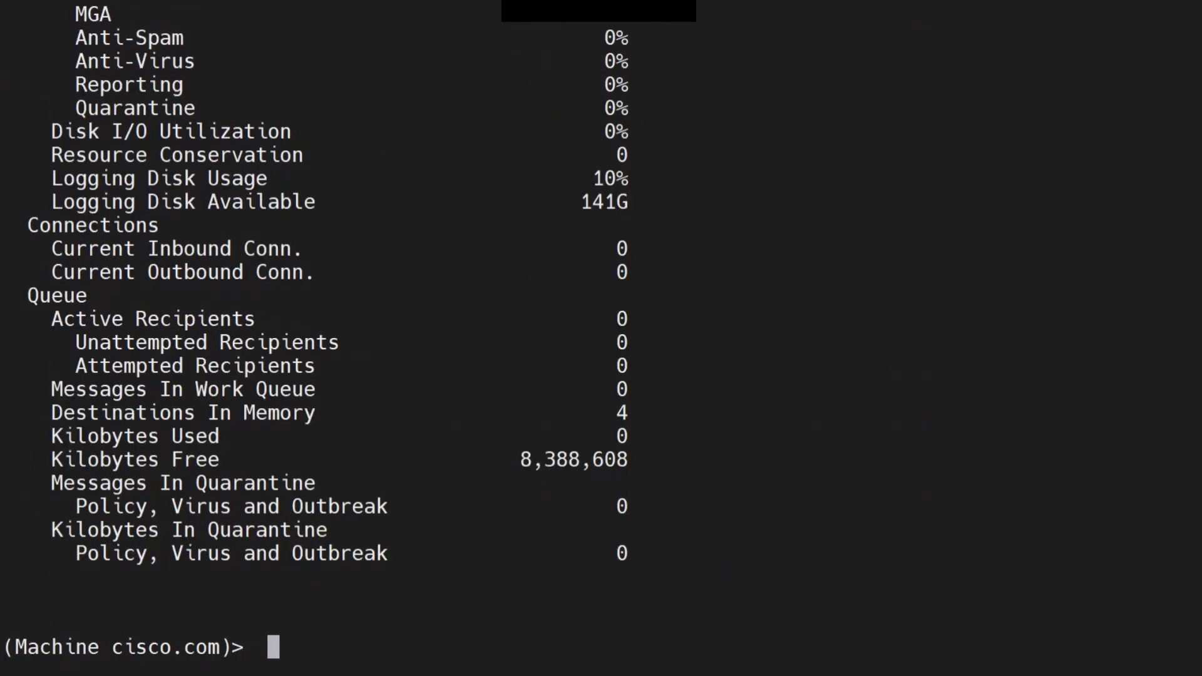
pyautogui.scroll(2, 601, 338)
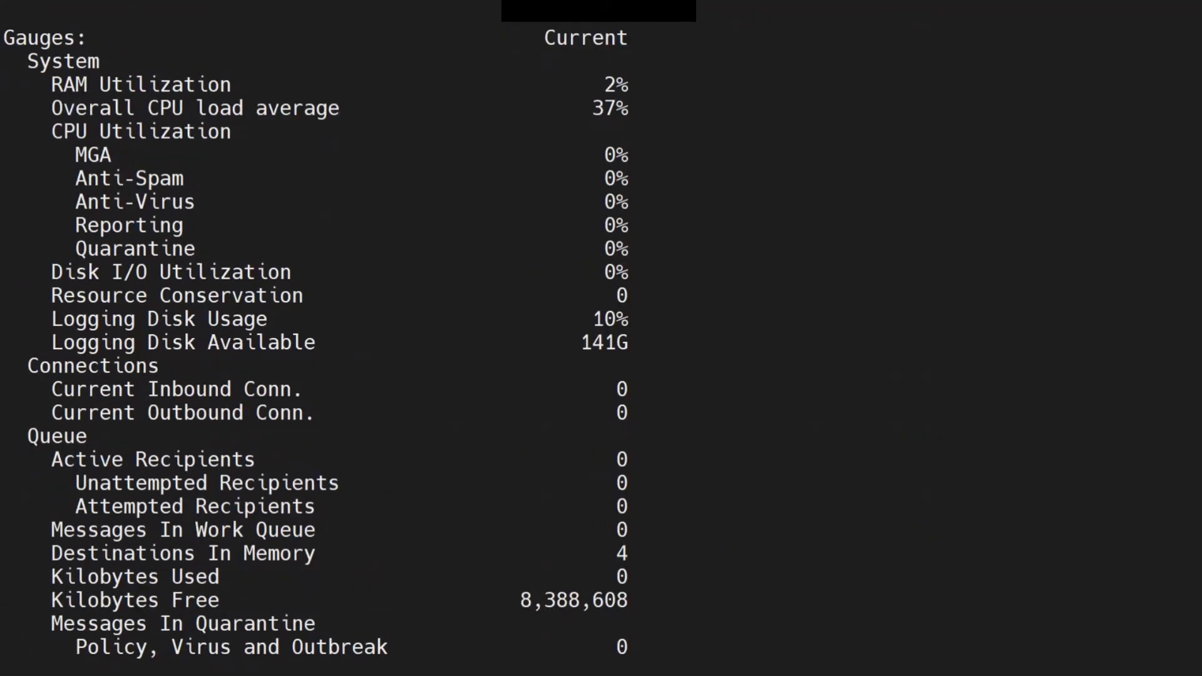
# Re-run the CPU utilization Get in the MIB Browser, then resize the result table's columns and sort by Value
pyautogui.hotkey('alt', 'Tab')
pyautogui.click(1100, 125)
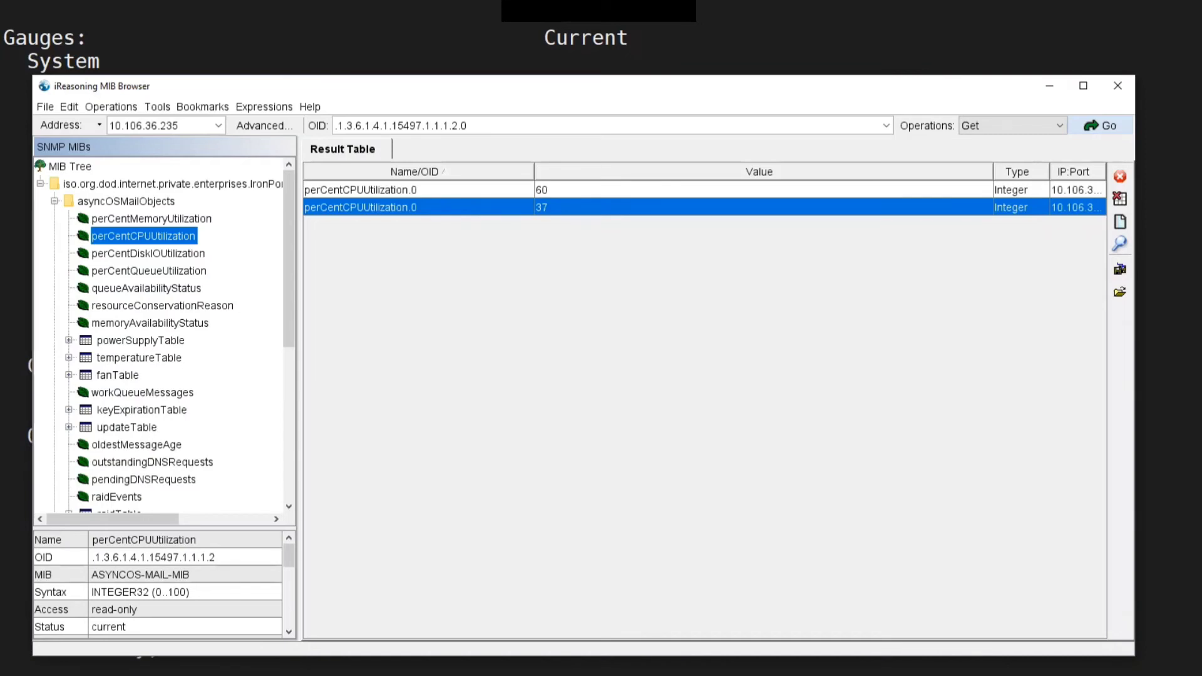
pyautogui.moveTo(993, 171); pyautogui.dragTo(929, 172)
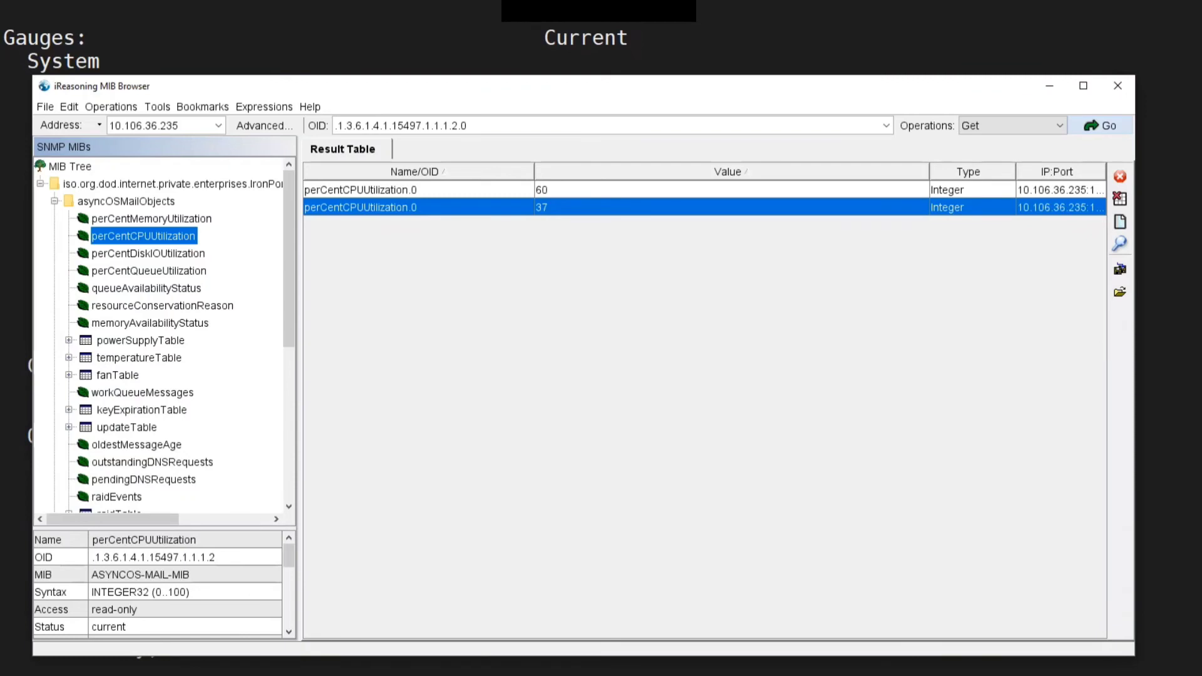
pyautogui.moveTo(534, 172); pyautogui.dragTo(468, 172)
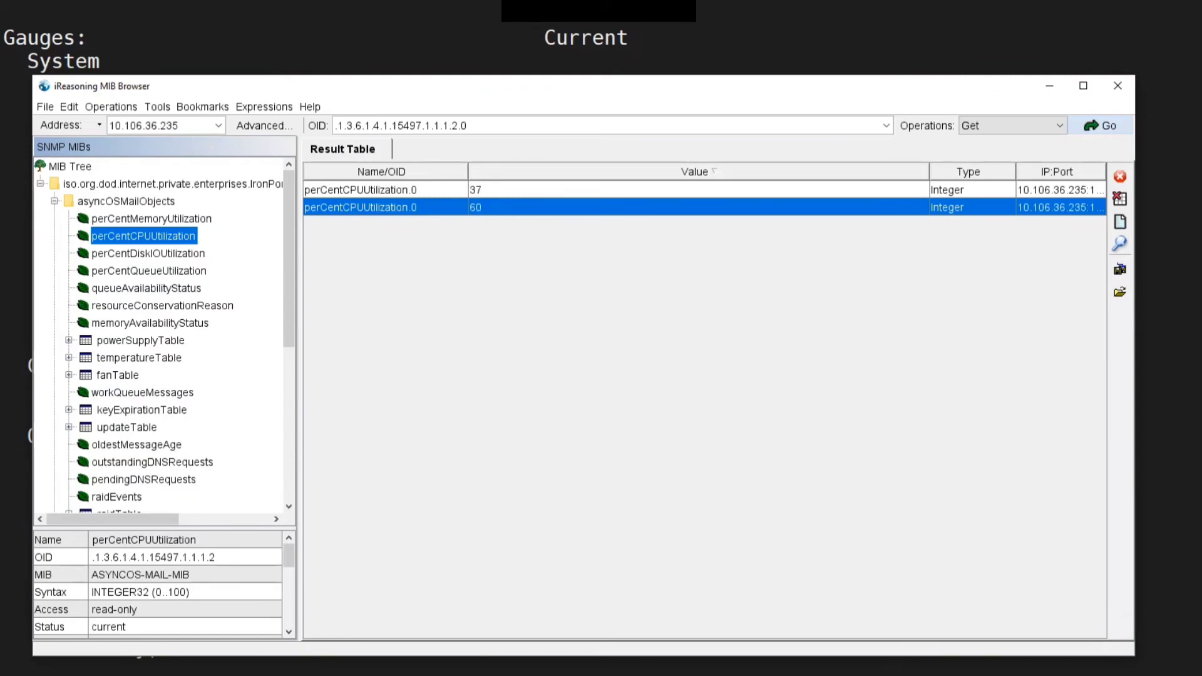
pyautogui.click(476, 172)
pyautogui.click(476, 171)
pyautogui.click(476, 172)
# Restart the Wireshark capture with the snmp filter, continuing without saving the previous packets
pyautogui.hotkey('alt', 'Tab')
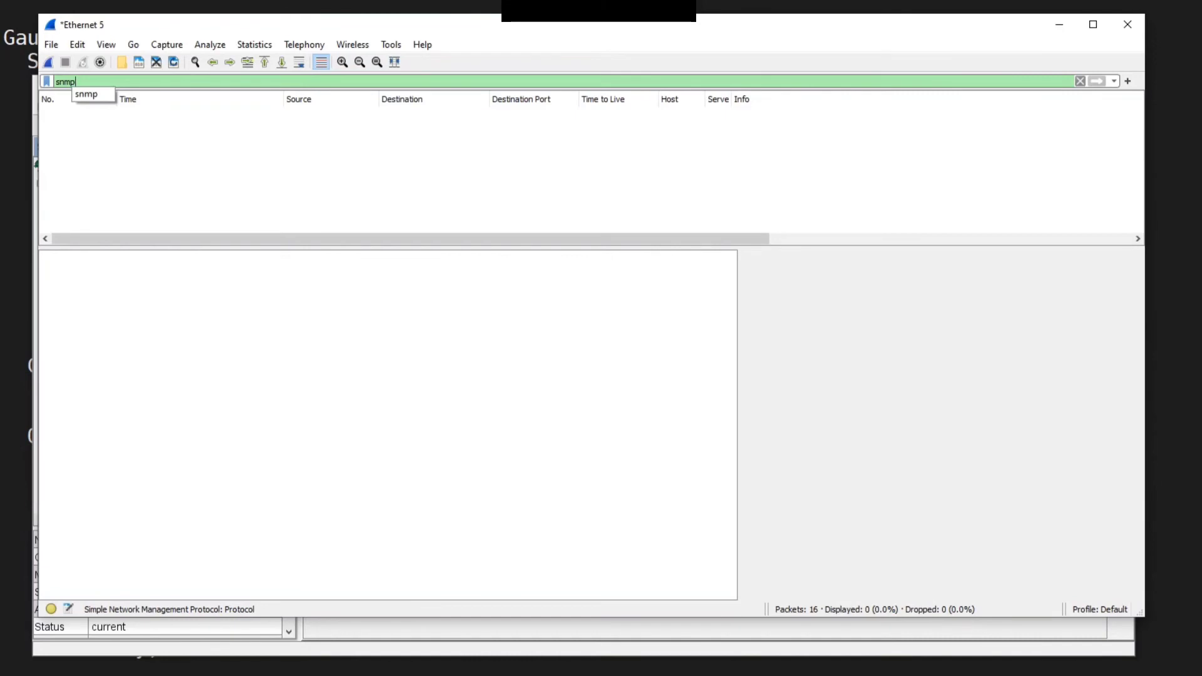
pyautogui.hotkey('ctrl', 'e')
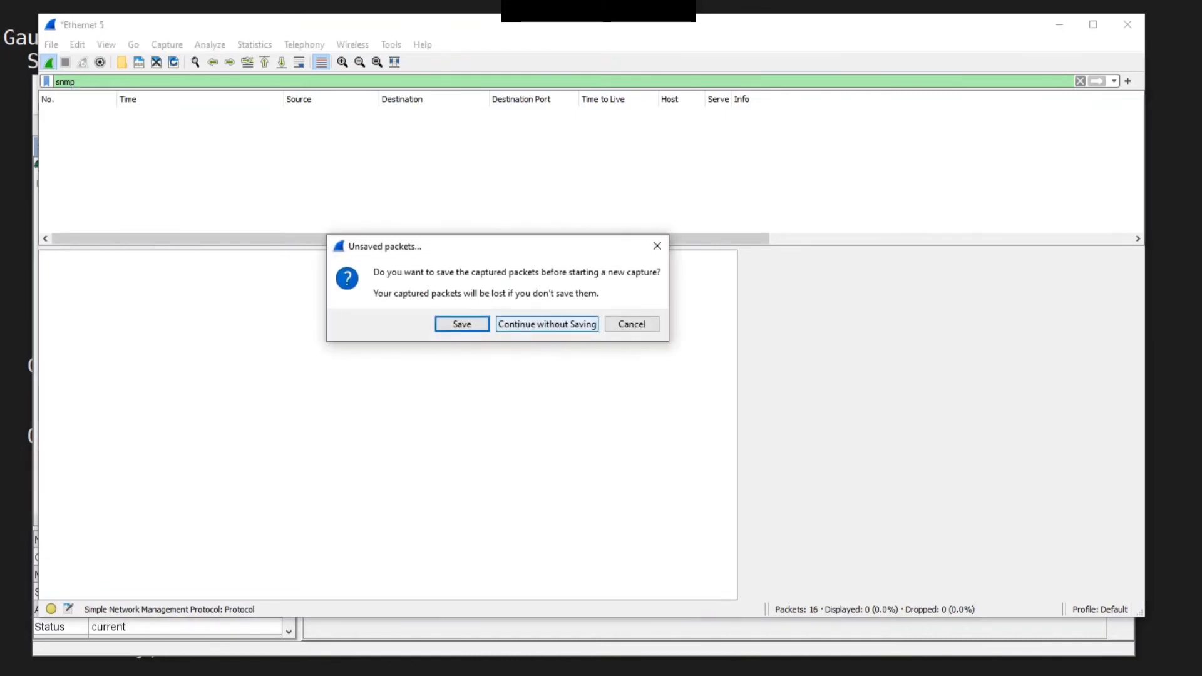
pyautogui.click(547, 324)
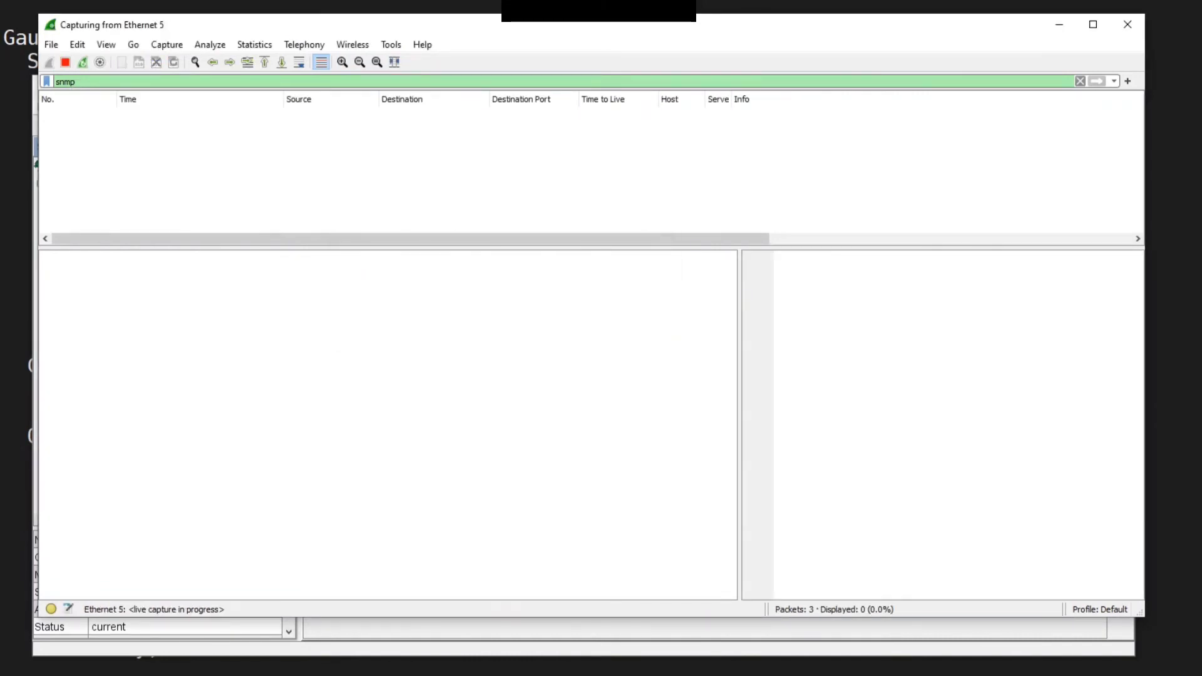
# Send repeated SNMPv3 Gets for perCentCPUUtilization from the MIB Browser
pyautogui.moveTo(271, 674)
pyautogui.hotkey('alt', 'Tab')
pyautogui.click(1100, 125)
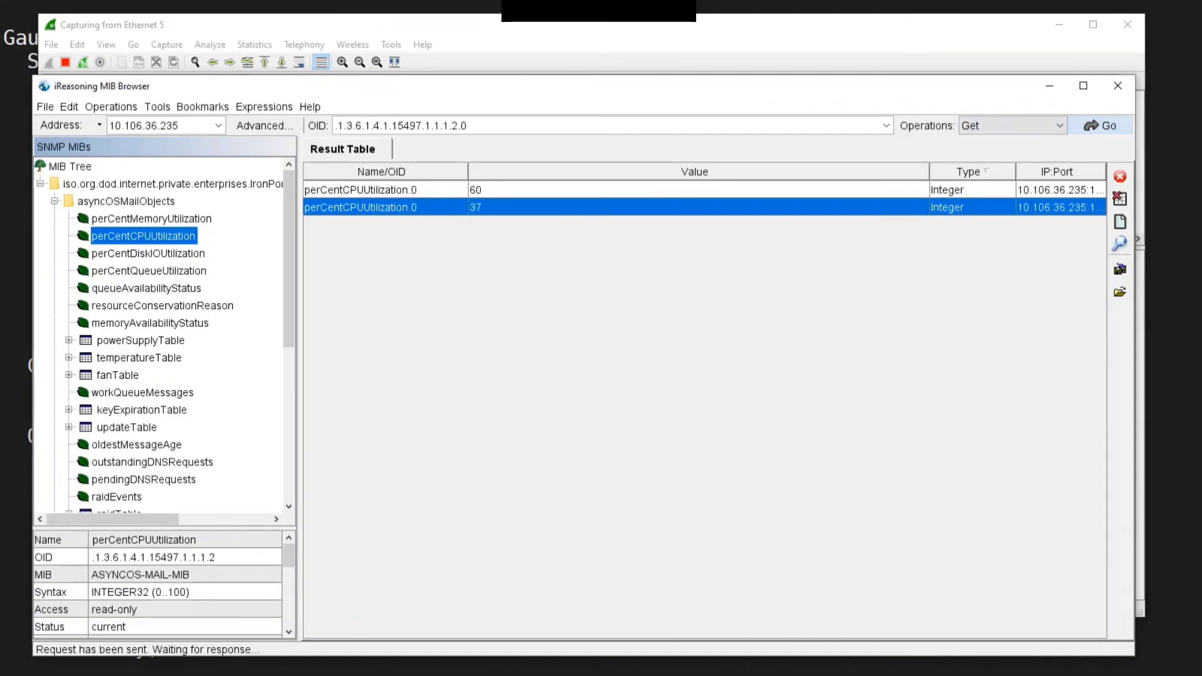
pyautogui.click(1100, 125)
pyautogui.click(1100, 125)
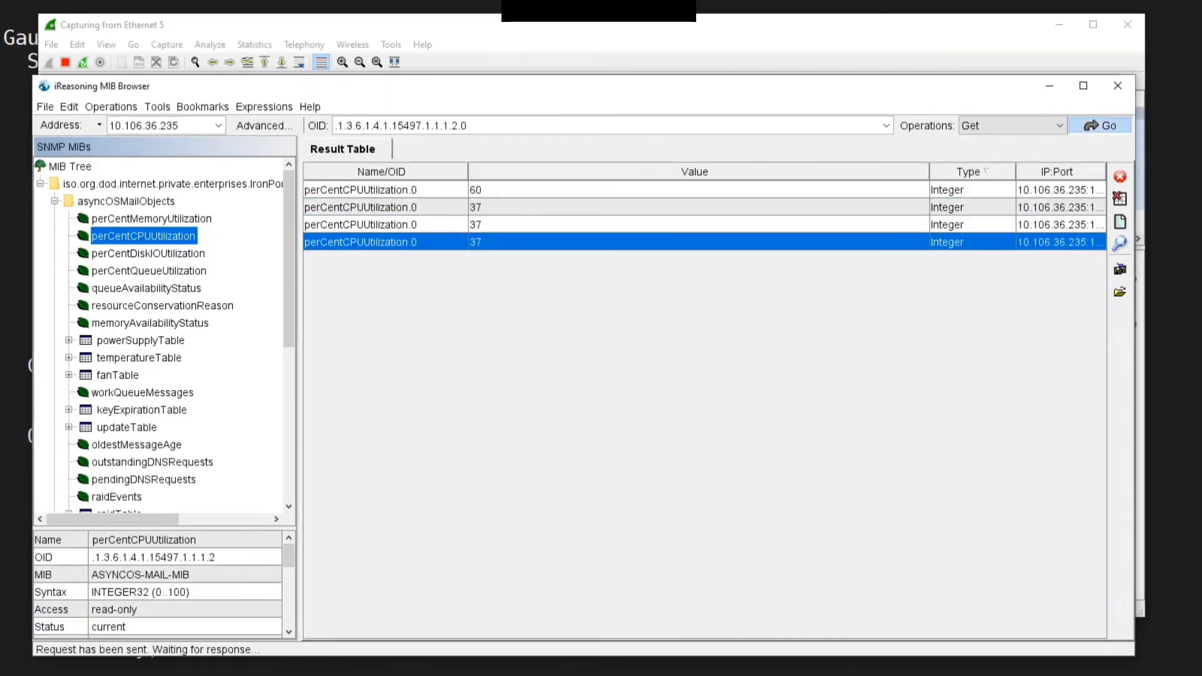
pyautogui.click(1100, 125)
pyautogui.click(1099, 125)
pyautogui.click(1099, 125)
pyautogui.click(1099, 125)
pyautogui.click(1099, 125)
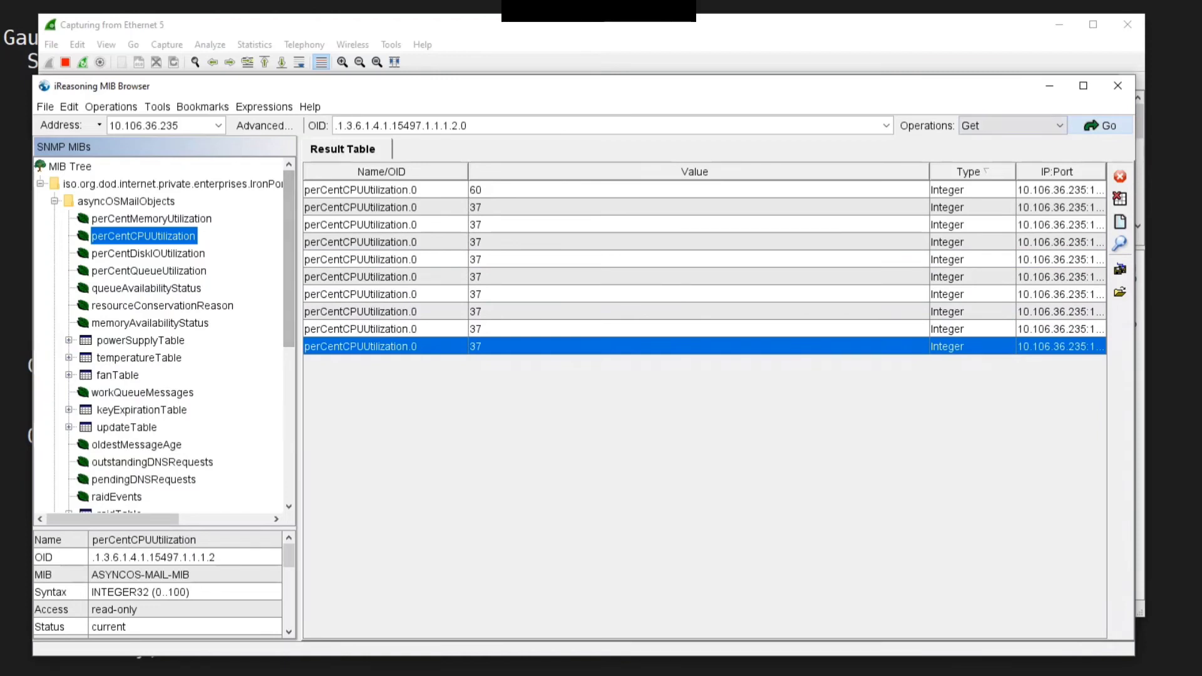
# Query resourceConservationReason, memoryAvailabilityStatus, perCentQueueUtilization, perCentMemoryUtilization and perCentCPUUtilization from the MIB tree
pyautogui.doubleClick(162, 306)
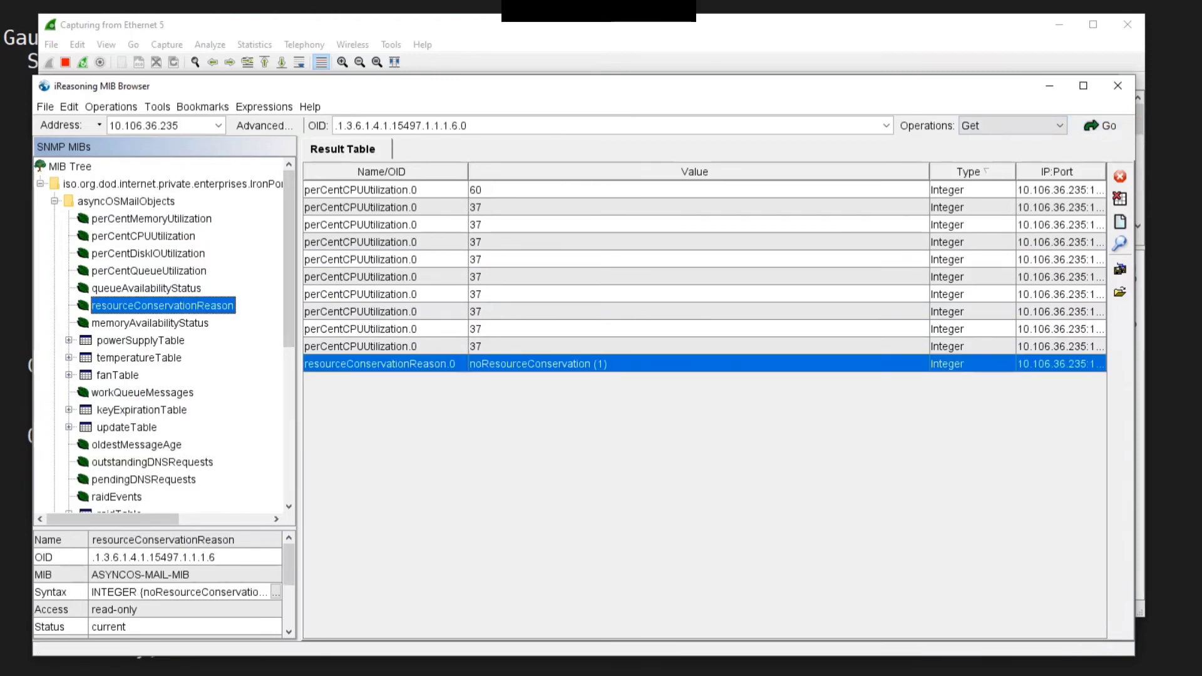
pyautogui.doubleClick(151, 323)
pyautogui.doubleClick(149, 271)
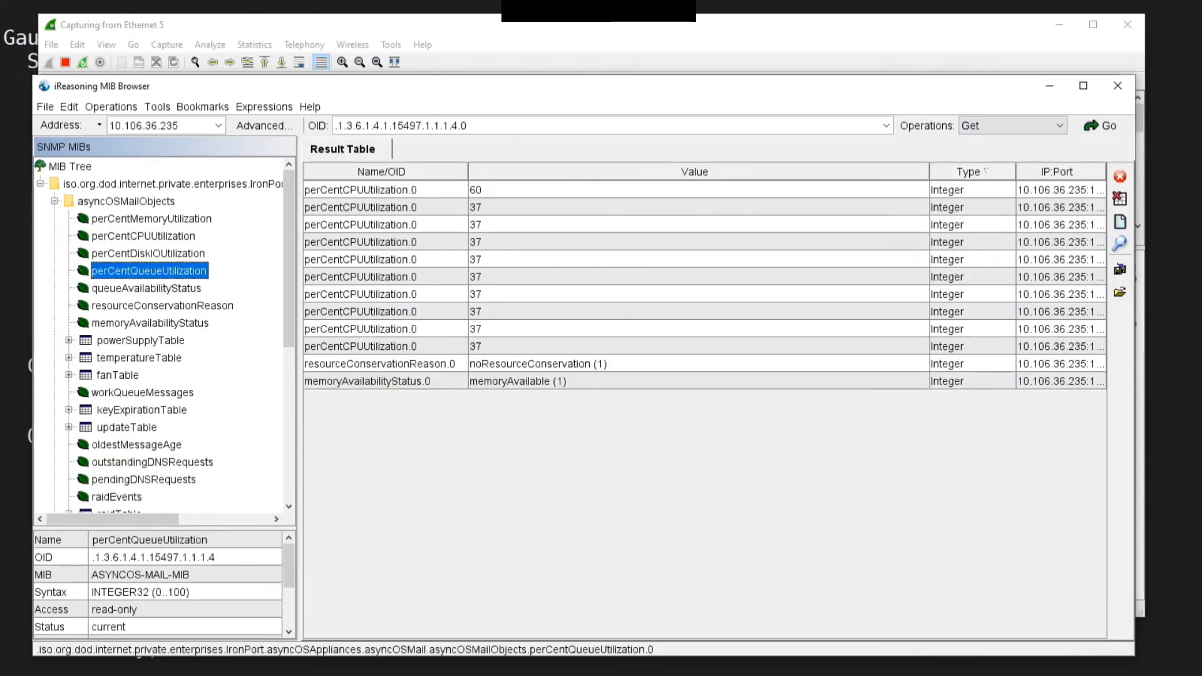
pyautogui.doubleClick(151, 218)
pyautogui.doubleClick(143, 236)
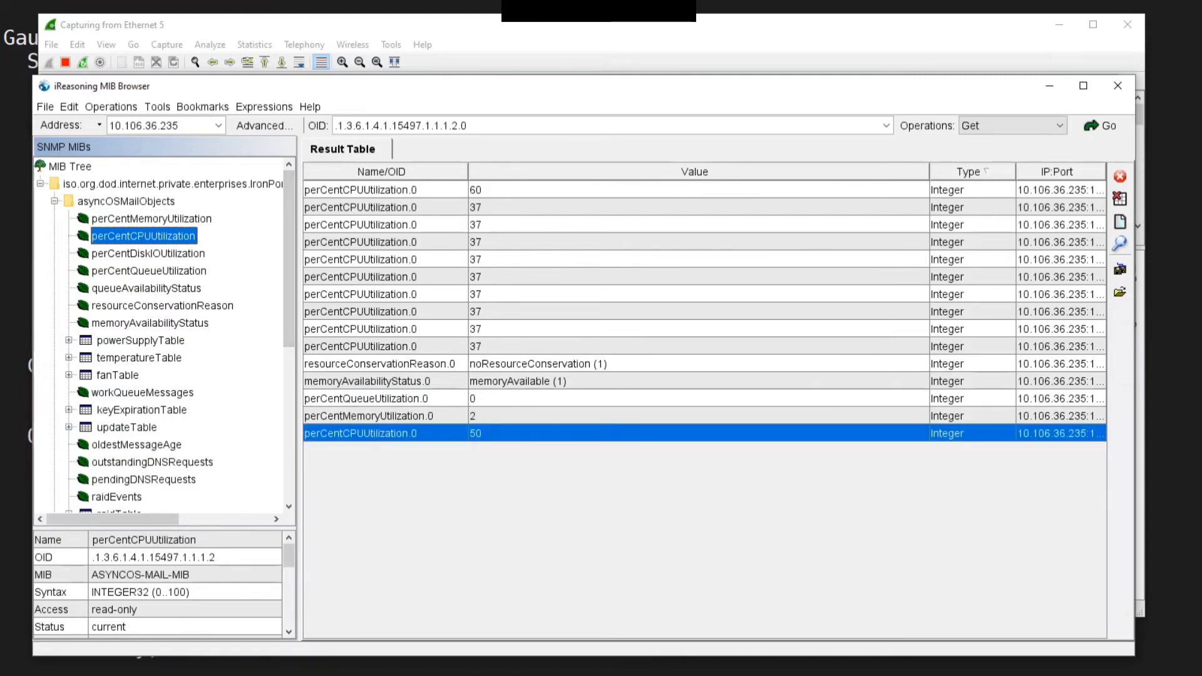
# Minimize the MIB Browser and examine the captured SNMPv3 get-request and encrypted response packets in Wireshark
pyautogui.click(1049, 86)
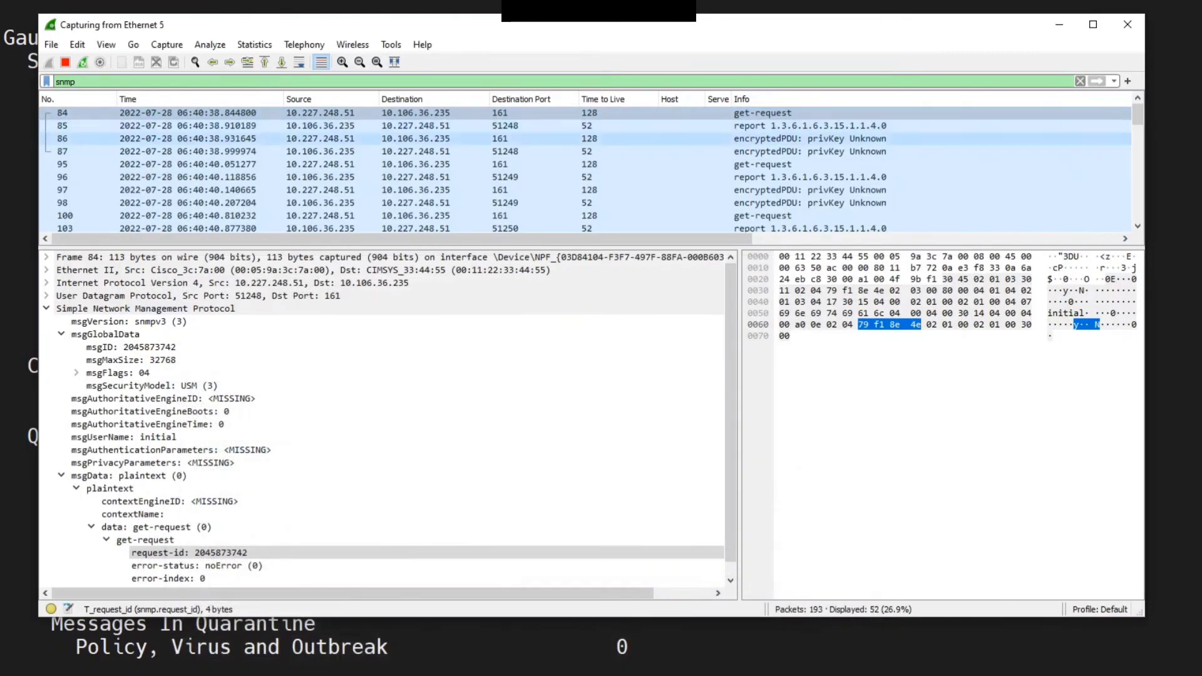
pyautogui.moveTo(588, 248); pyautogui.dragTo(589, 308)
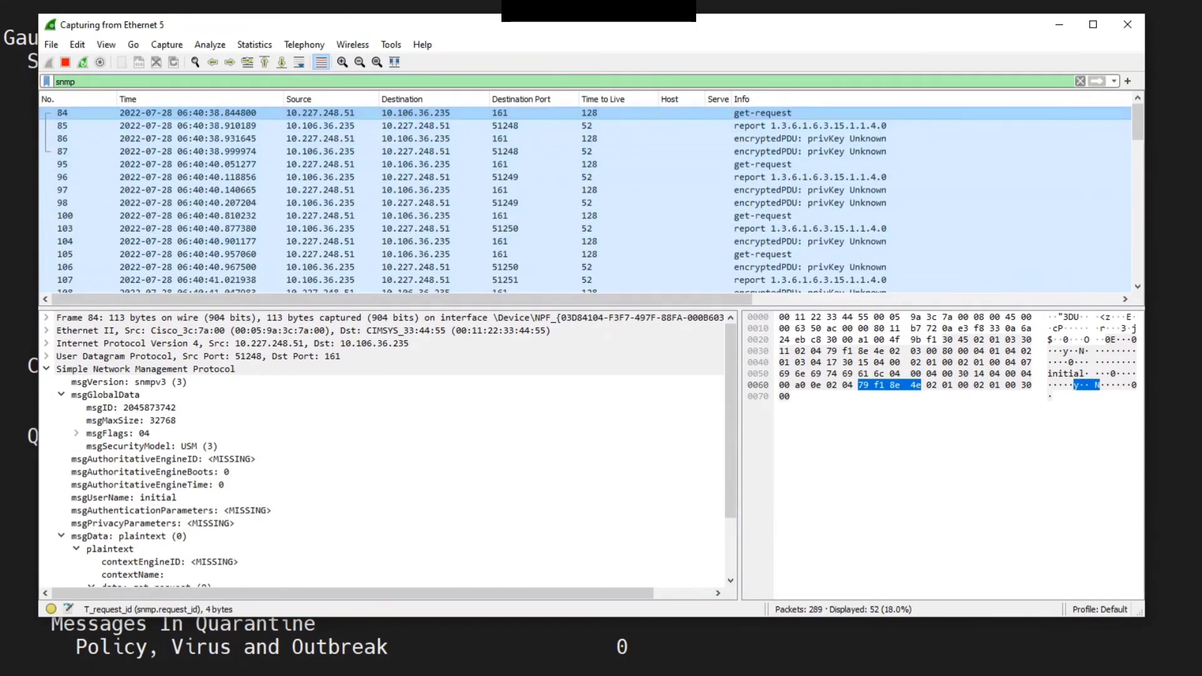
pyautogui.click(613, 113)
pyautogui.press('Down')
pyautogui.press('Down')
pyautogui.press('Down')
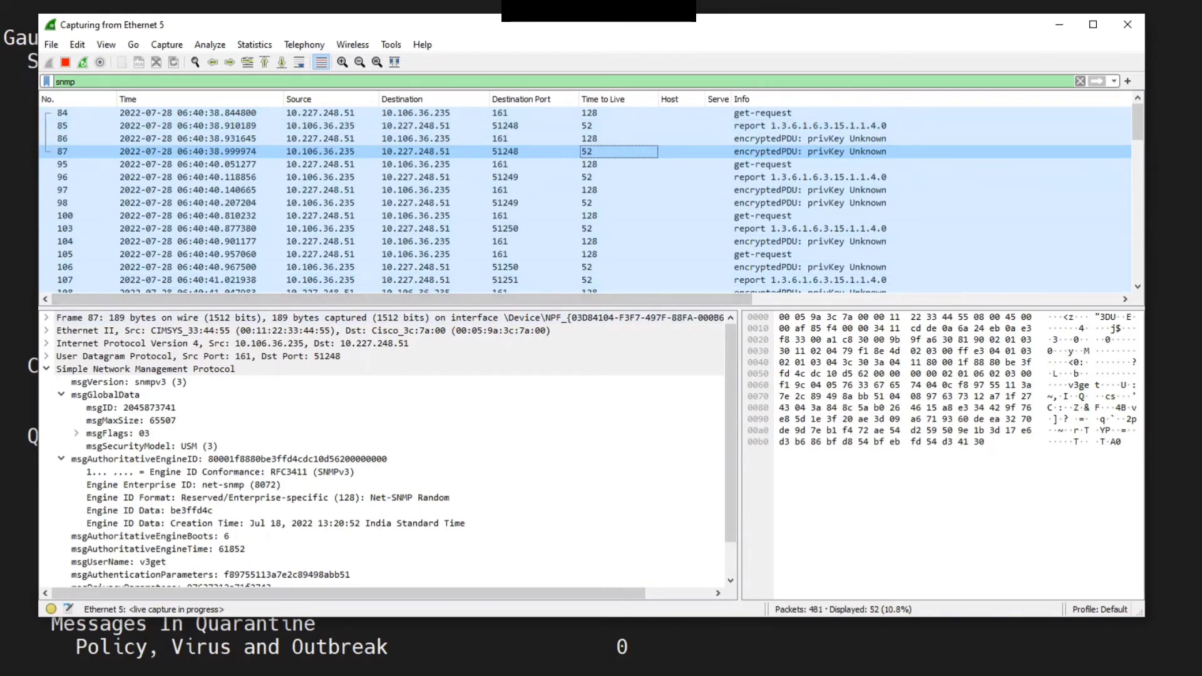
pyautogui.moveTo(601, 308); pyautogui.dragTo(601, 268)
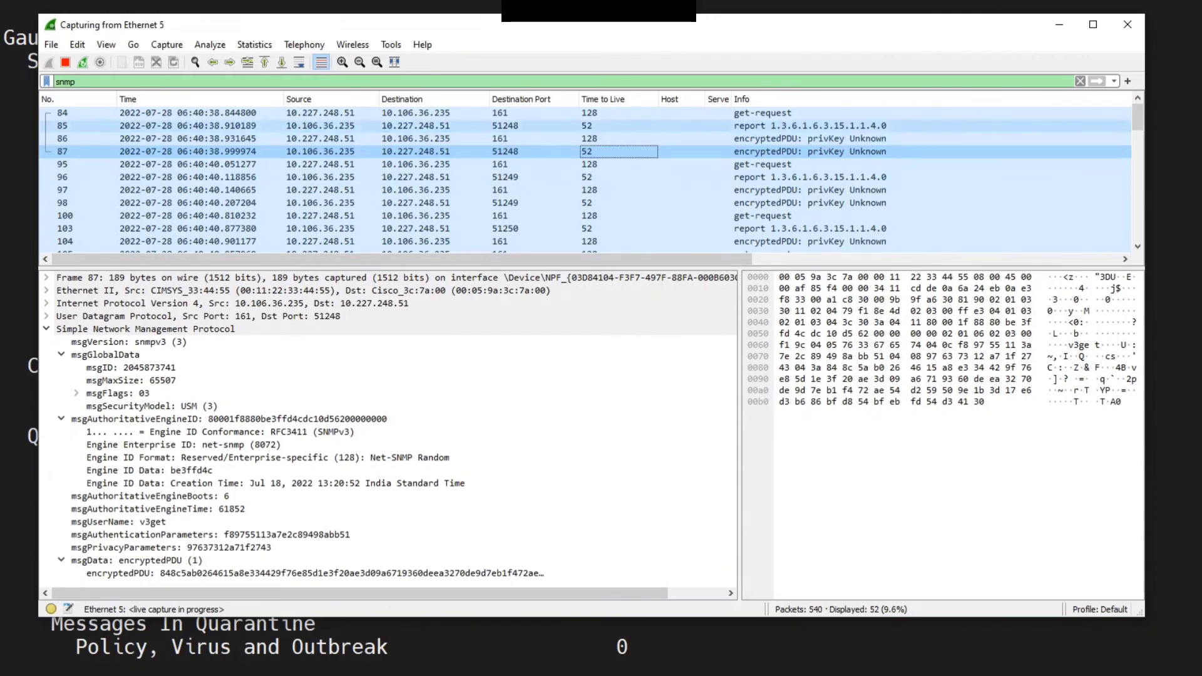
pyautogui.click(537, 113)
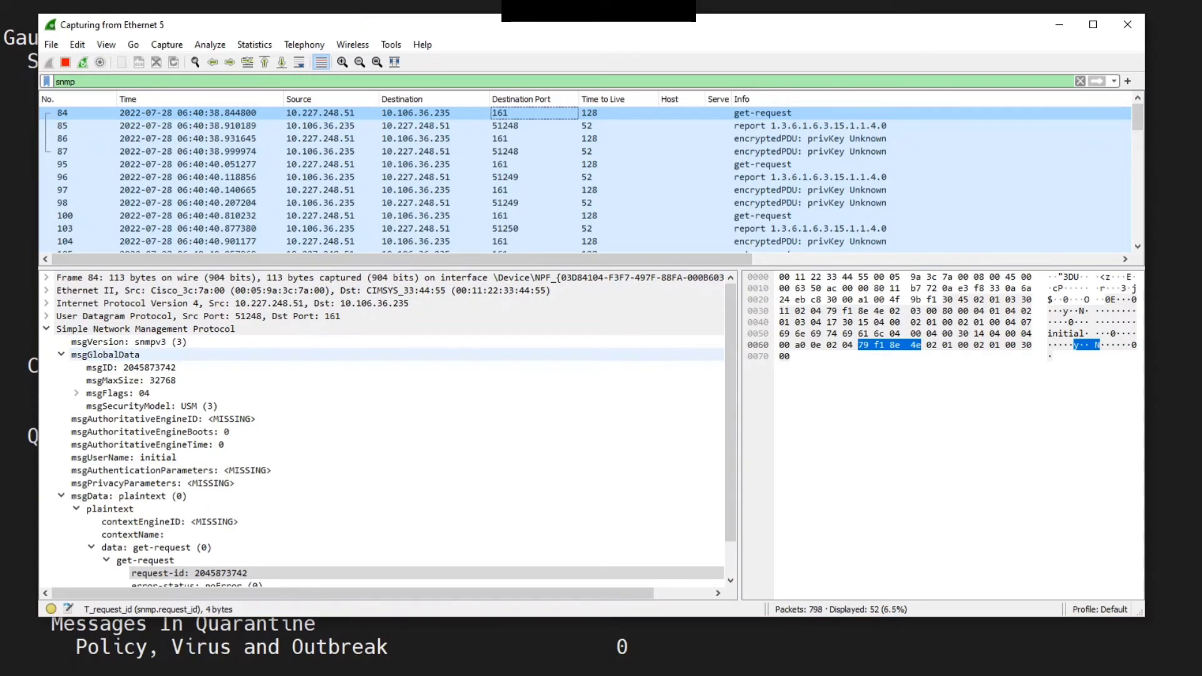
# Inspect the SNMPv3 header fields such as version, flags, engine ID and user name across request and report packets
pyautogui.click(144, 342)
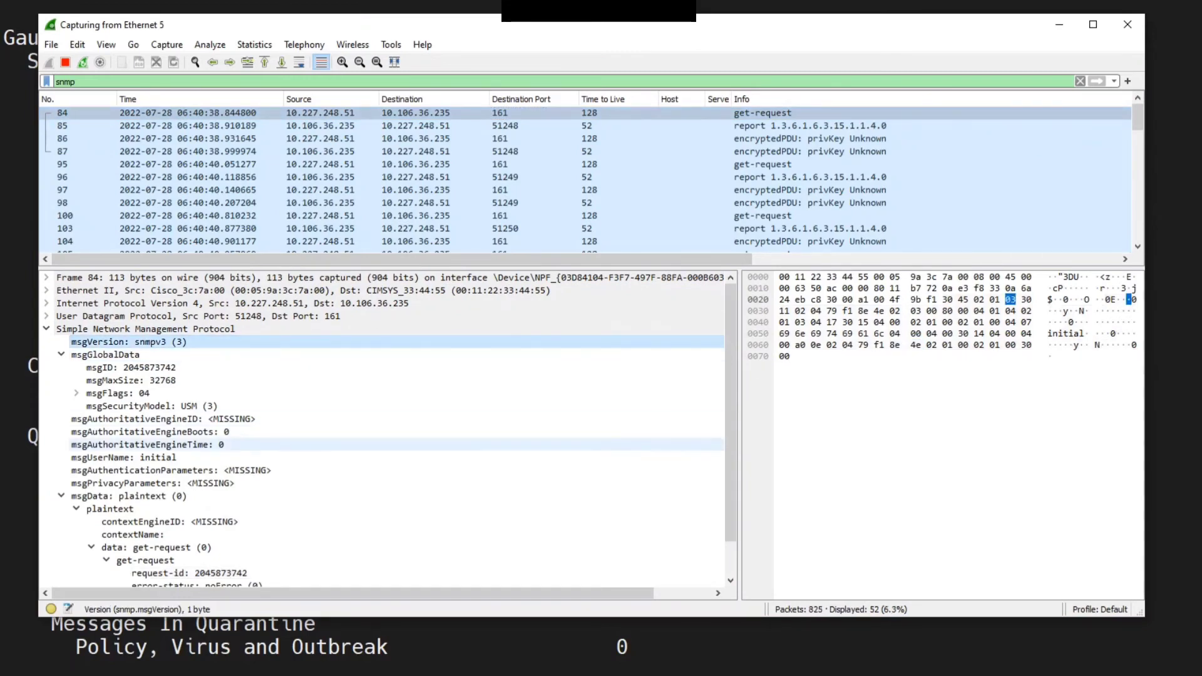
pyautogui.scroll(-1, 187, 445)
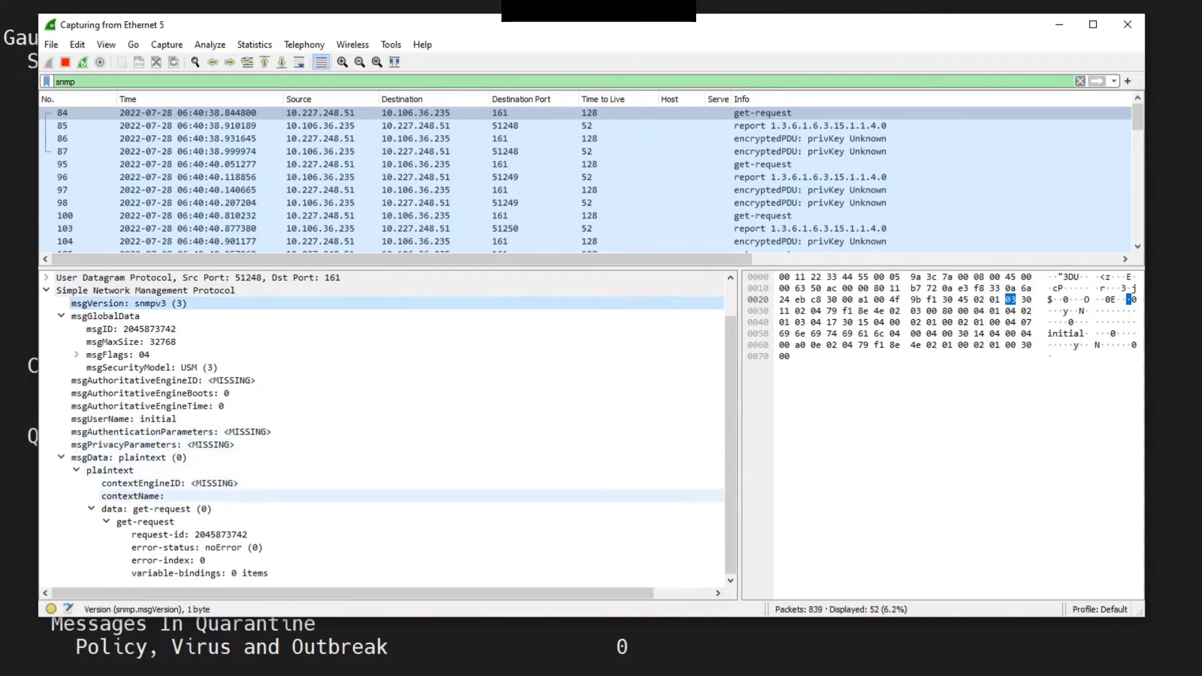
pyautogui.click(157, 509)
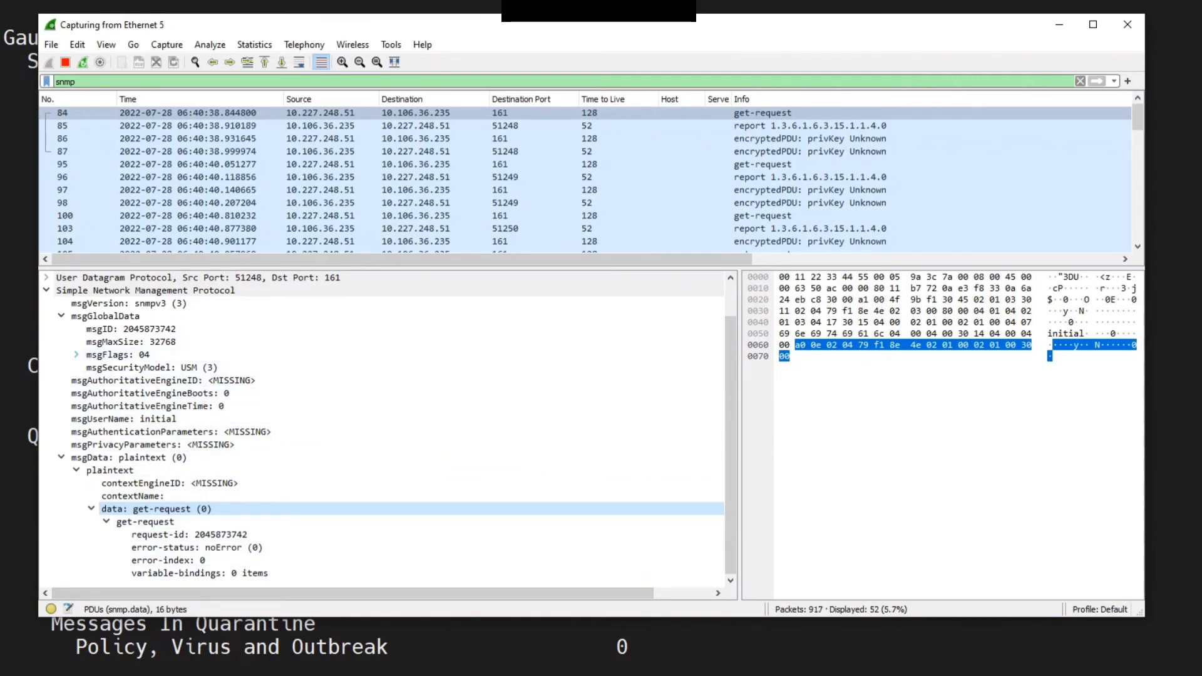
pyautogui.click(76, 354)
pyautogui.click(75, 355)
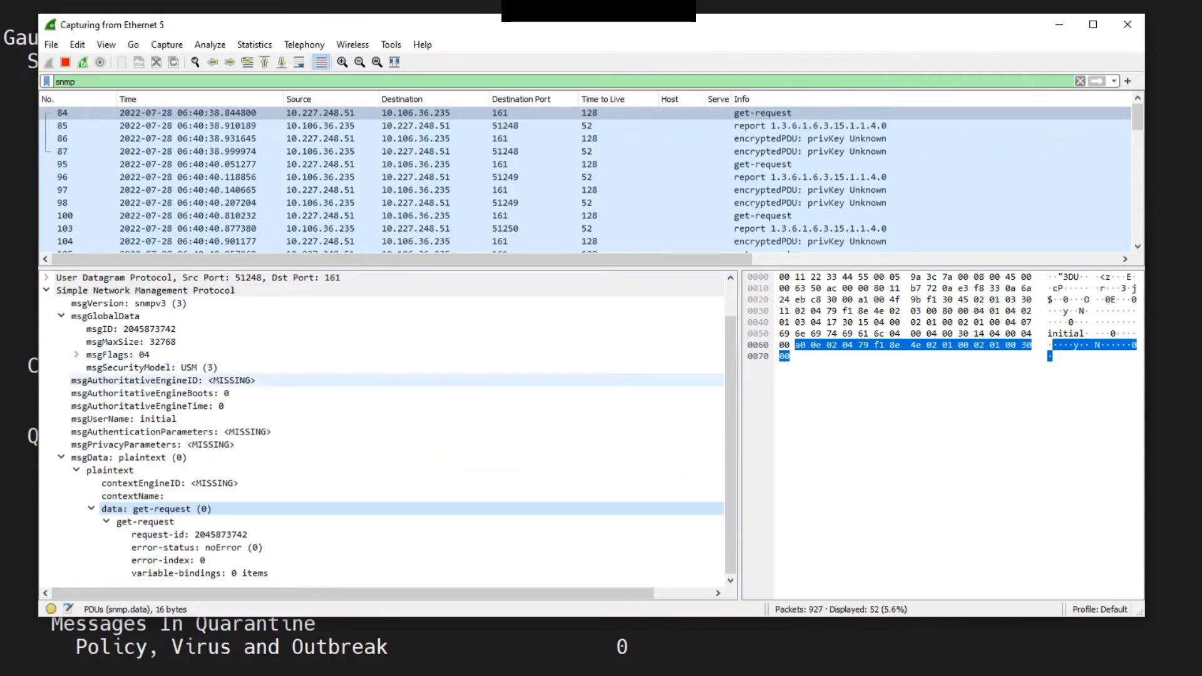
pyautogui.click(163, 381)
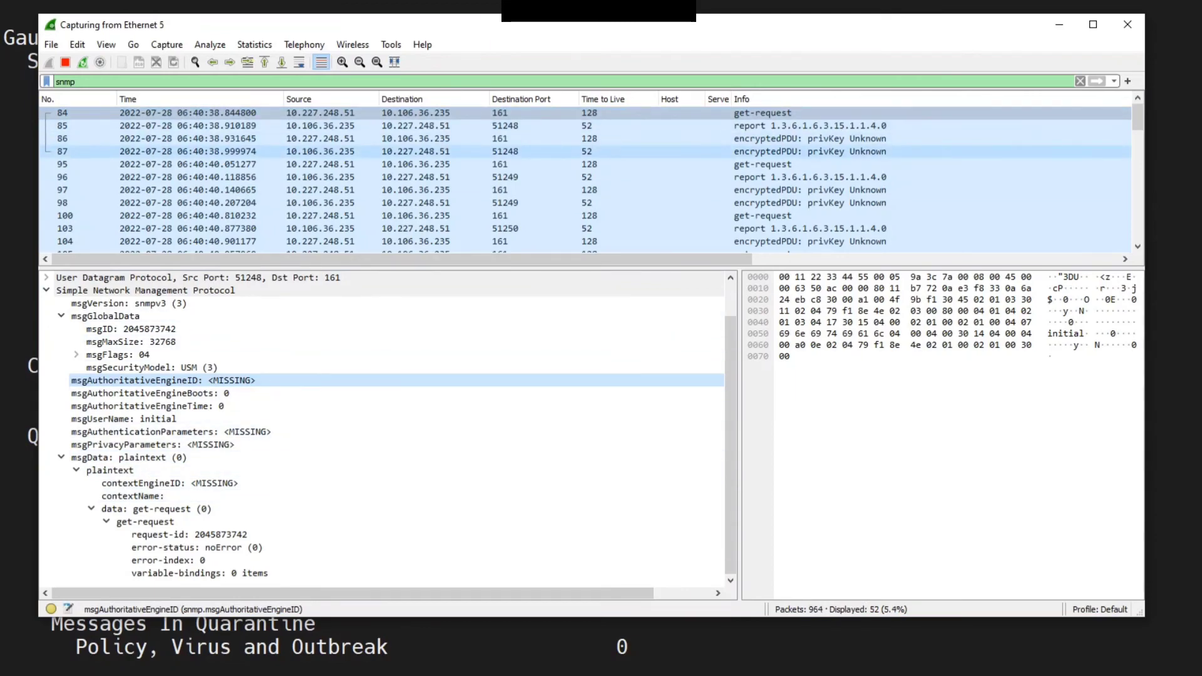
pyautogui.click(187, 151)
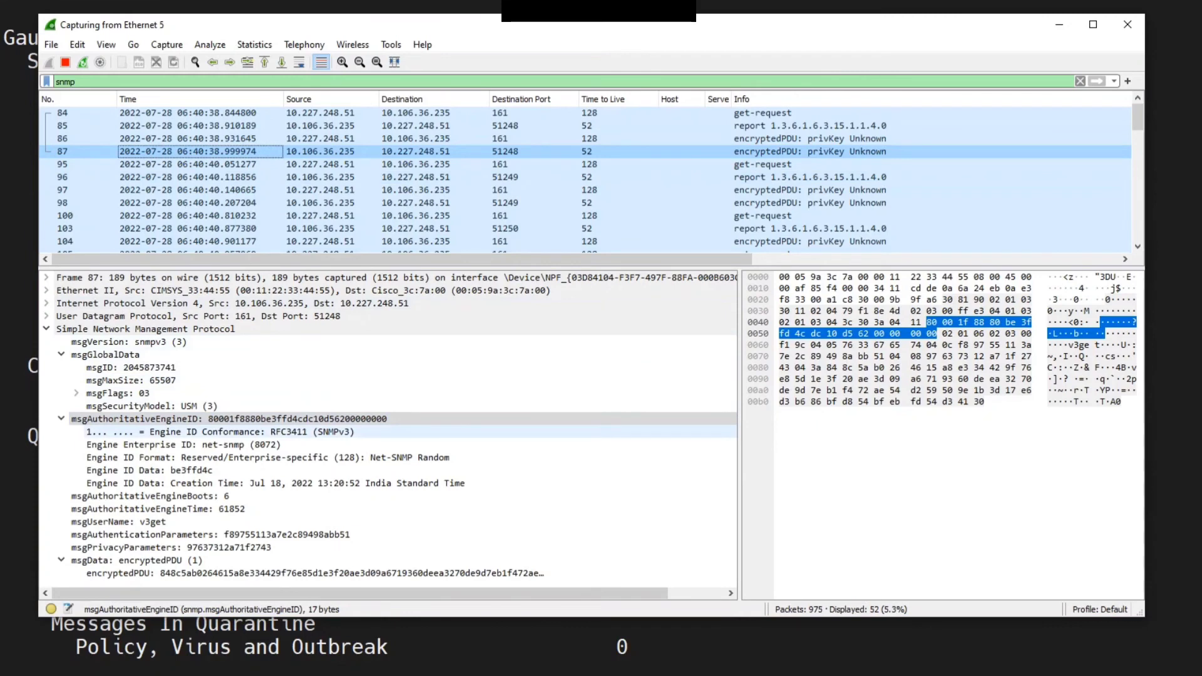
pyautogui.click(150, 522)
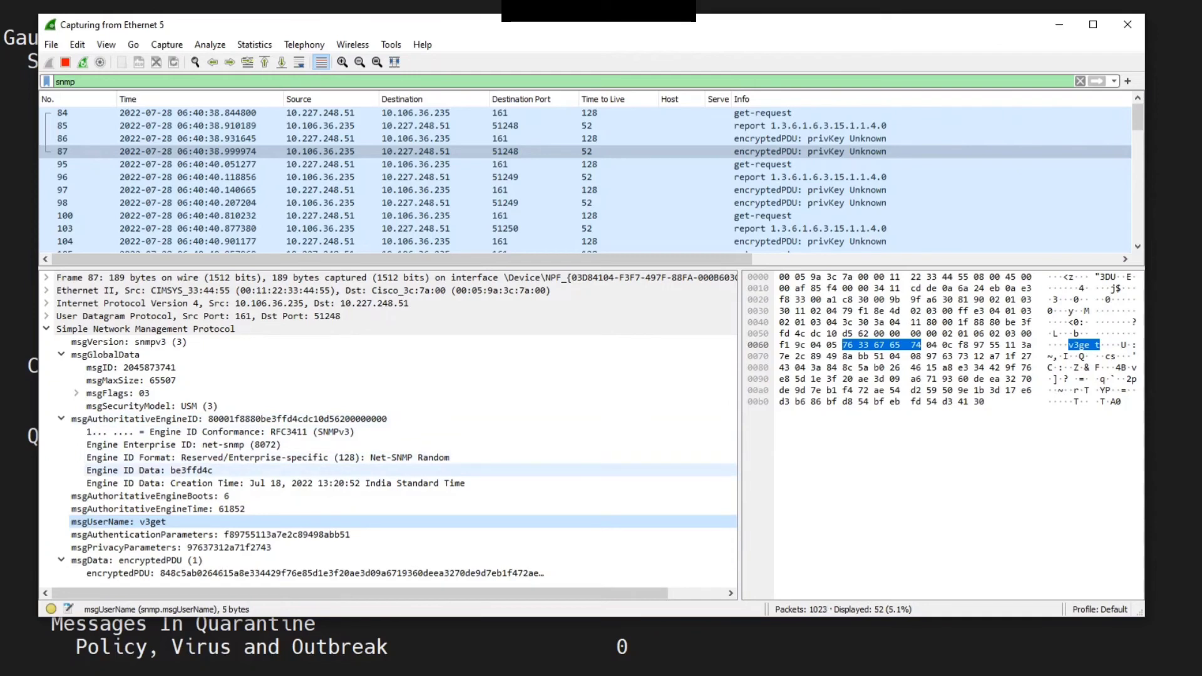
pyautogui.click(221, 432)
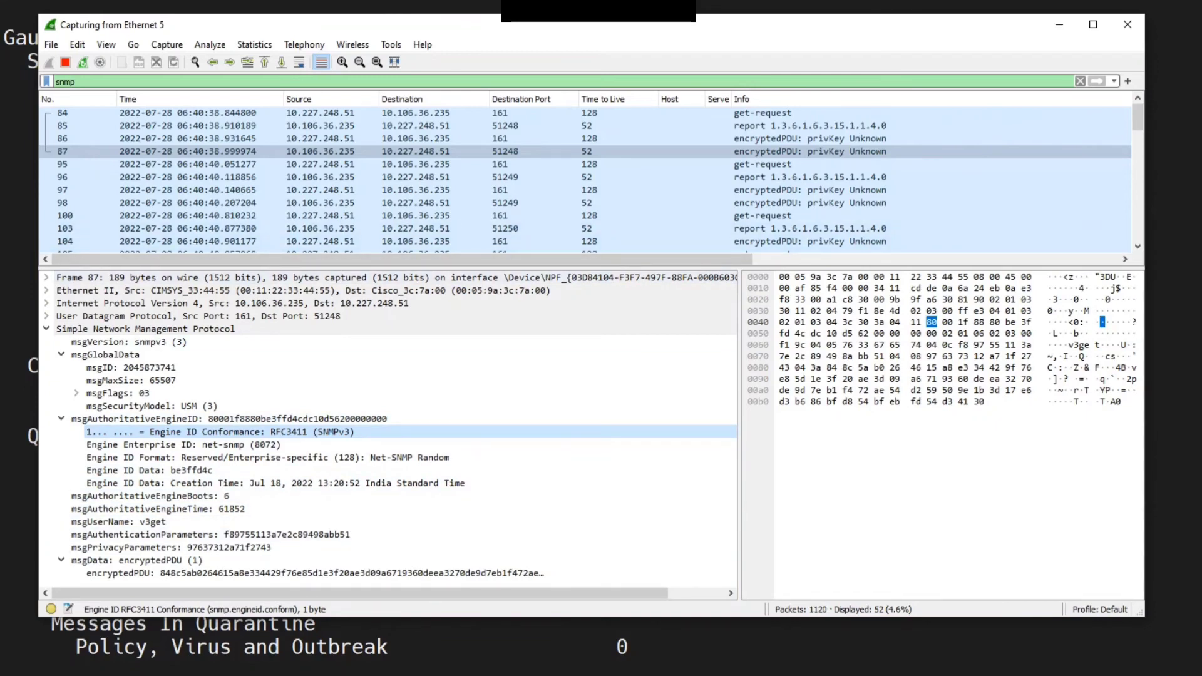
pyautogui.moveTo(396, 268); pyautogui.dragTo(396, 350)
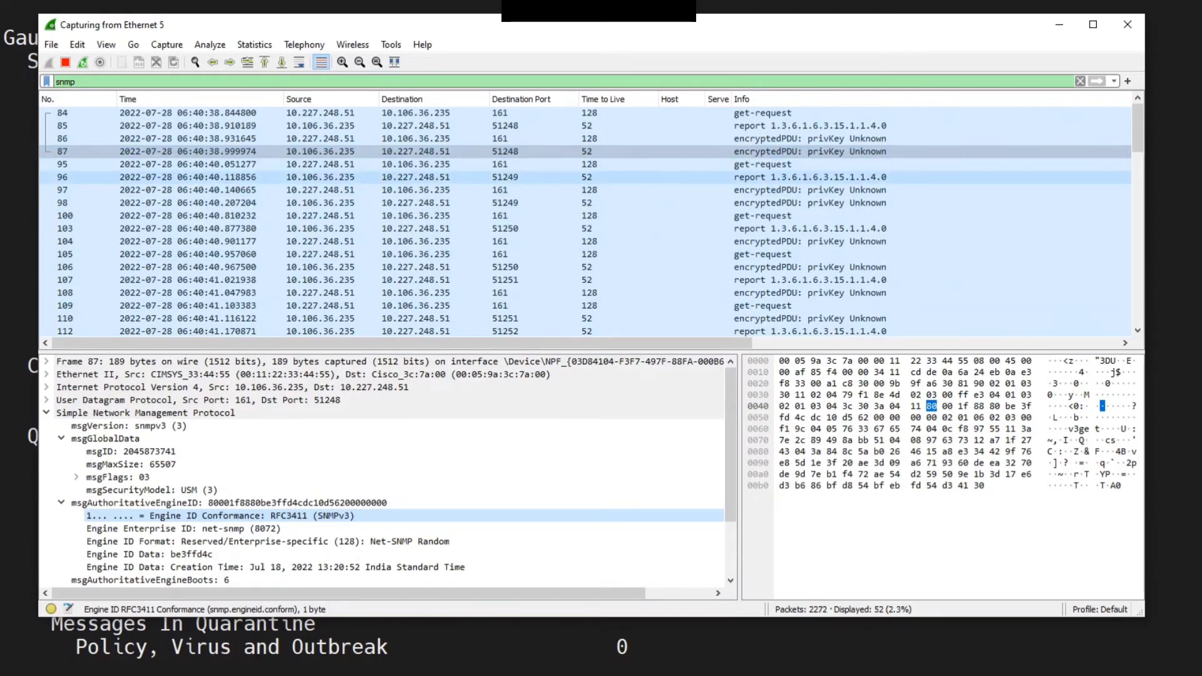
pyautogui.click(533, 177)
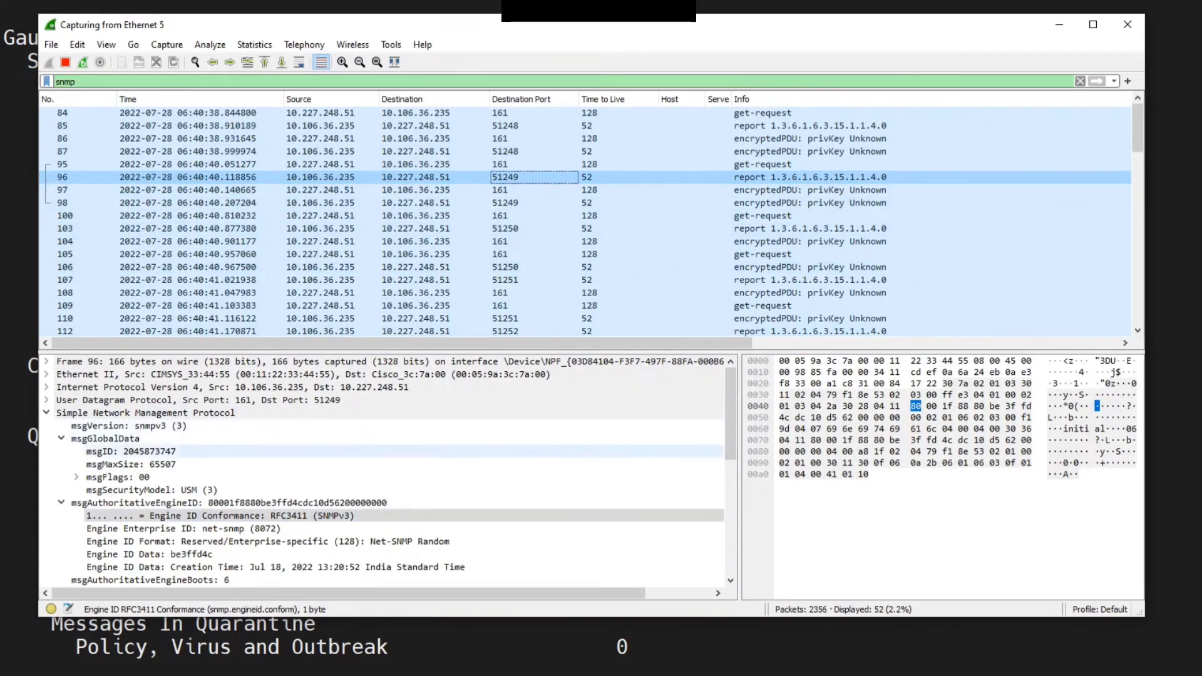
# Switch to the CLI terminal and list the log subscriptions with logconfig
pyautogui.hotkey('alt', 'Tab')
pyautogui.scroll(-2, 600, 338)
pyautogui.press('Return')
pyautogui.press('Return')
pyautogui.press('Return')
pyautogui.press('Return')
pyautogui.press('Return')
pyautogui.press('Return')
pyautogui.press('Return')
pyautogui.press('Return')
pyautogui.press('Return')
pyautogui.press('Return')
pyautogui.press('Return')
pyautogui.press('Return')
pyautogui.press('Return')
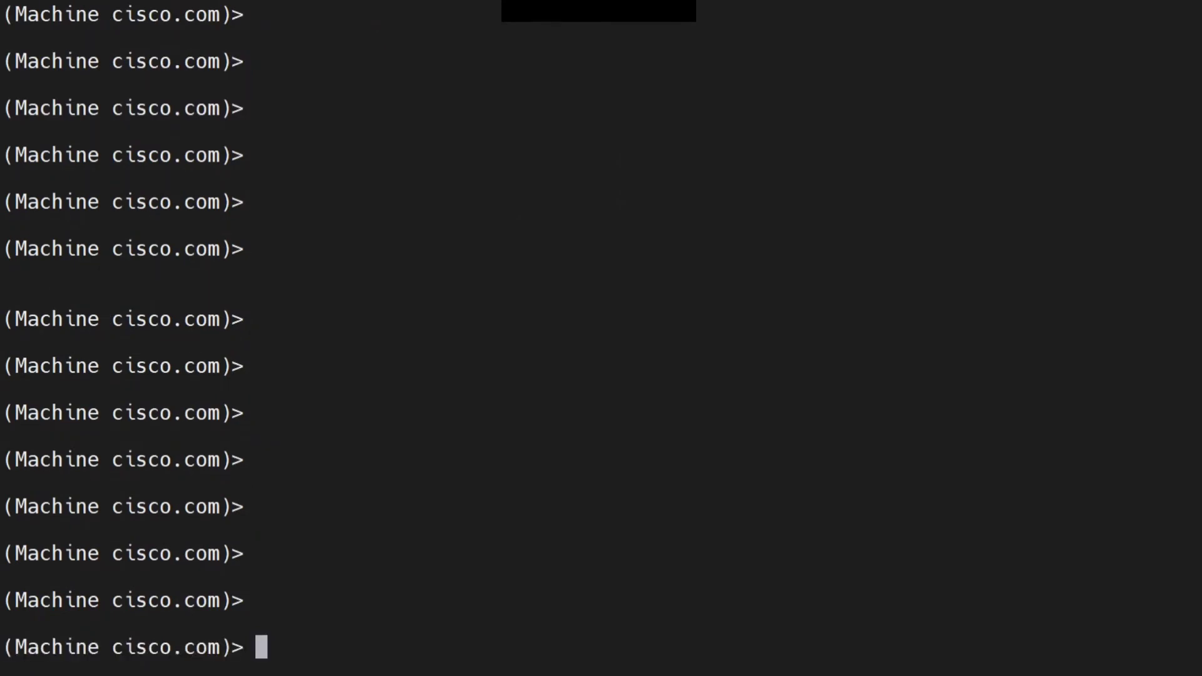
pyautogui.press('Return')
pyautogui.press('Return')
pyautogui.press('Return')
pyautogui.press('Return')
pyautogui.press('Return')
pyautogui.press('Return')
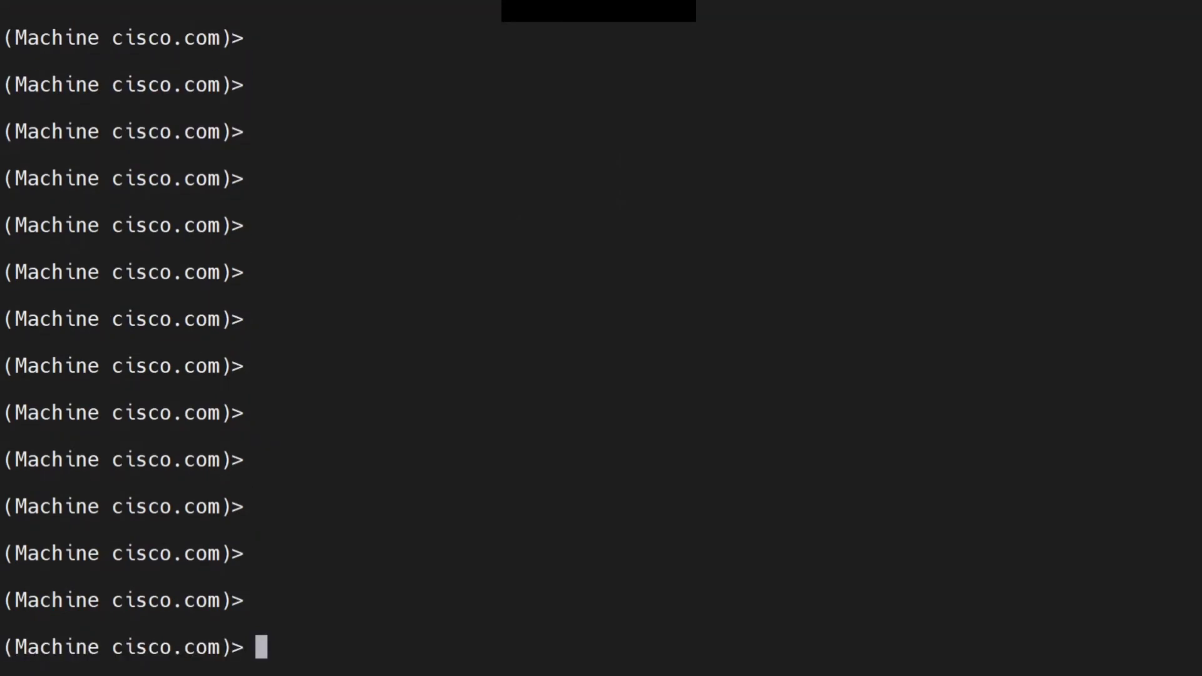
pyautogui.write('logconfig')
pyautogui.press('Return')
# Exit the logconfig menu and return to the cluster command prompt
pyautogui.press('Return')
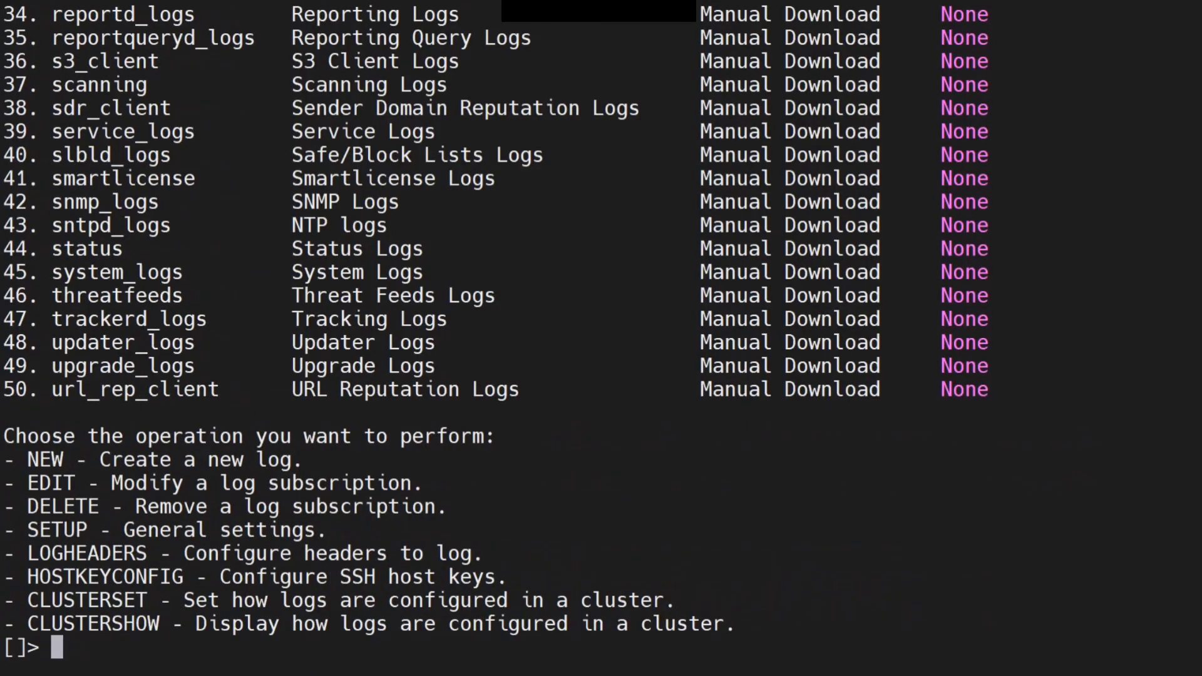
pyautogui.doubleClick(105, 202)
pyautogui.press('Return')
pyautogui.press('Return')
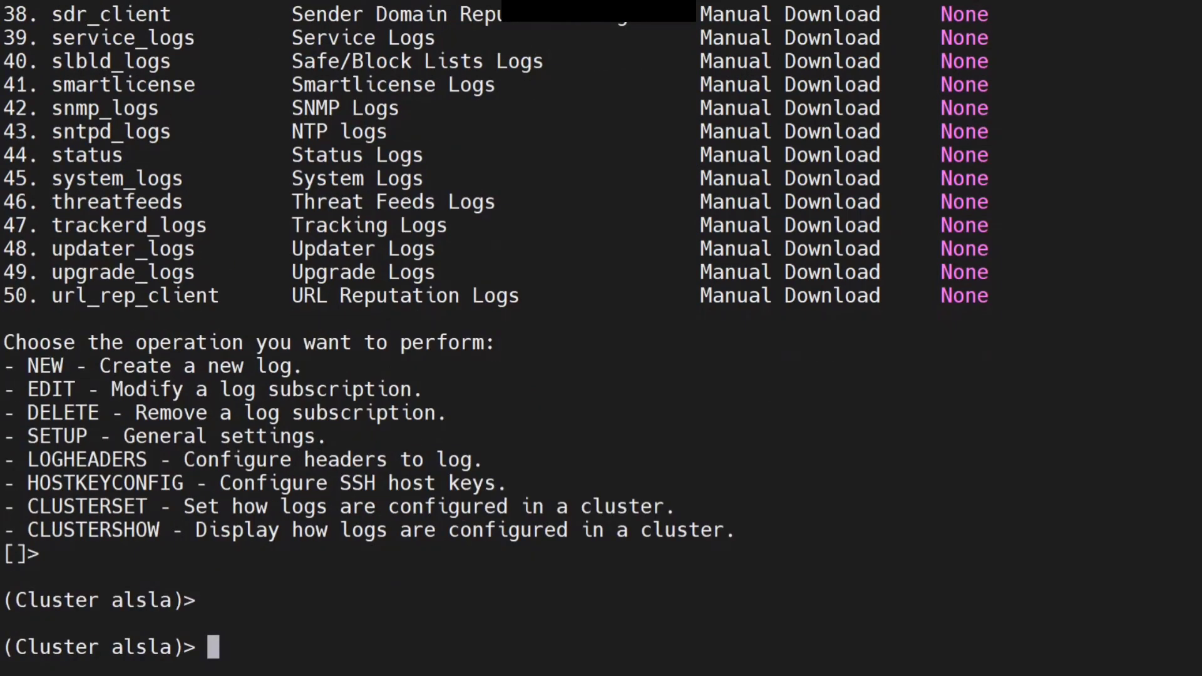
# Run grep . snmp_logs to view the SNMP log, accepting the switch to machine mode
pyautogui.write('grep . snmp')
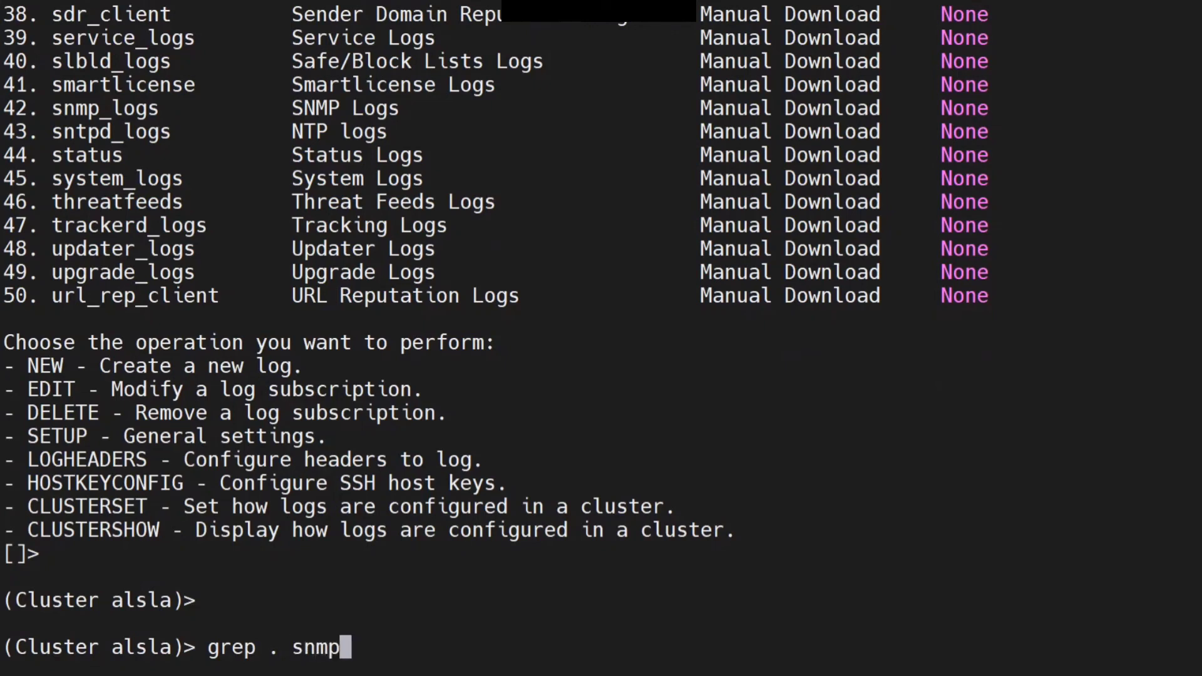
pyautogui.write('_logs')
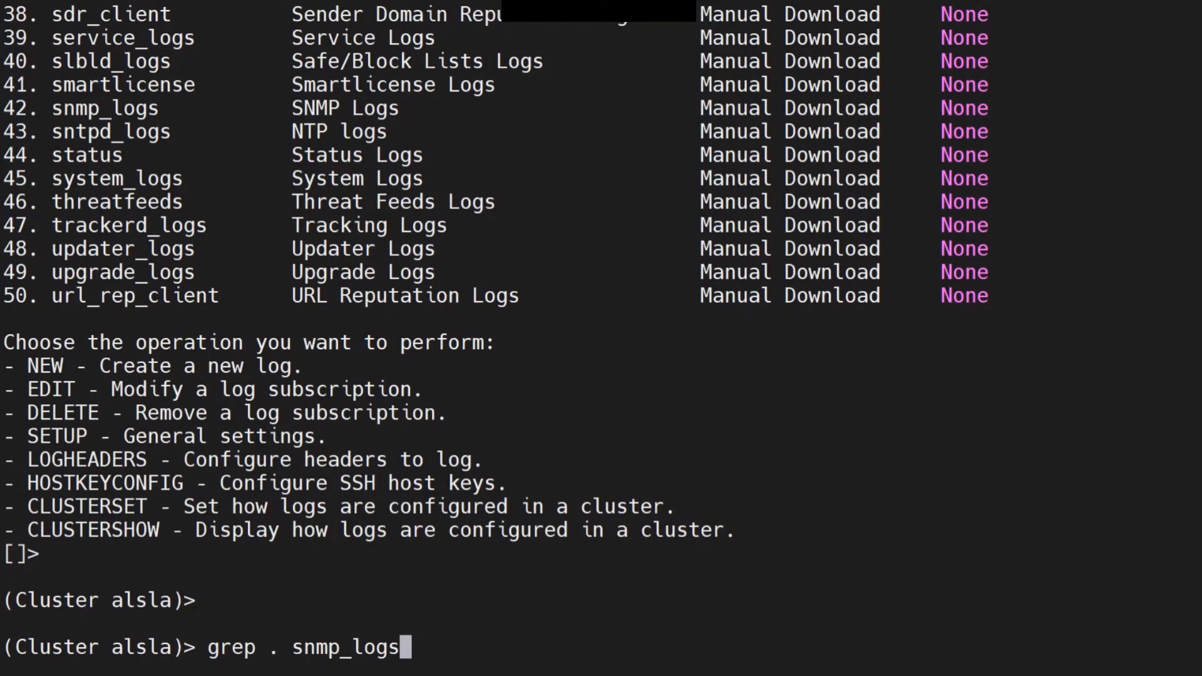
pyautogui.write('"')
pyautogui.press('BackSpace')
pyautogui.write('"')
pyautogui.press('BackSpace')
pyautogui.press('BackSpace')
pyautogui.press('BackSpace')
pyautogui.press('Return')
pyautogui.press('Return')
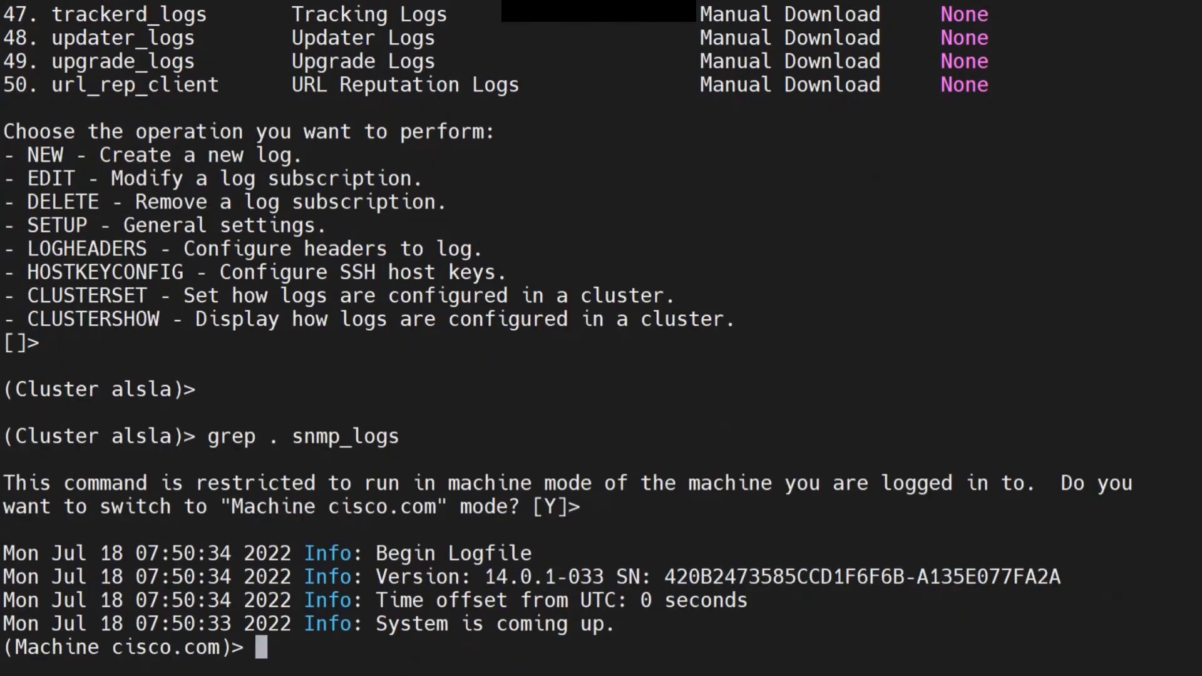
# Examine the SNMP log entries, the grep command and the snmp_logs subscription in the listing
pyautogui.moveTo(1193, 626); pyautogui.dragTo(1, 552)
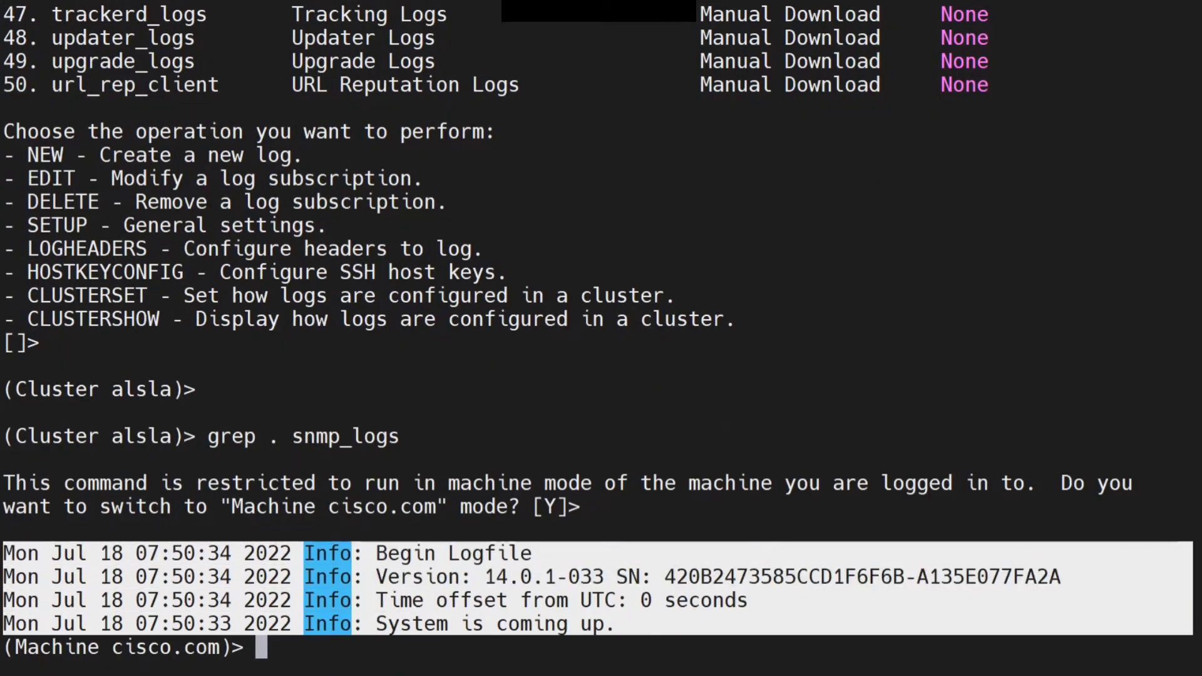
pyautogui.click(726, 427)
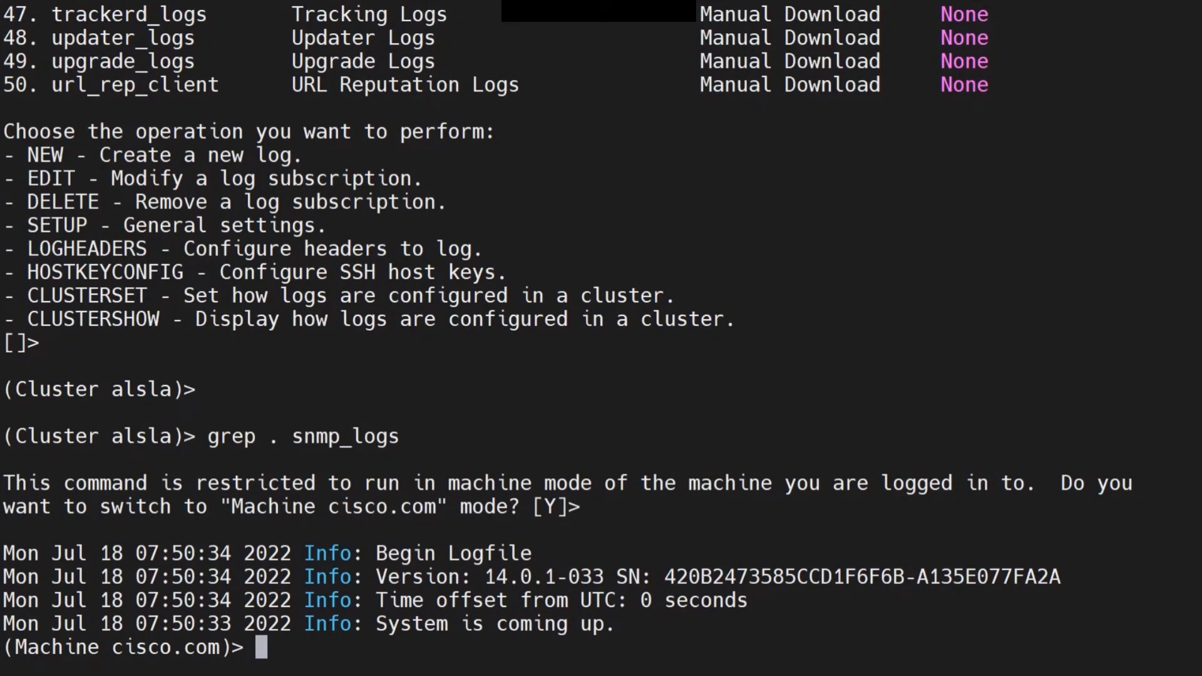
pyautogui.moveTo(1192, 436); pyautogui.dragTo(195, 436)
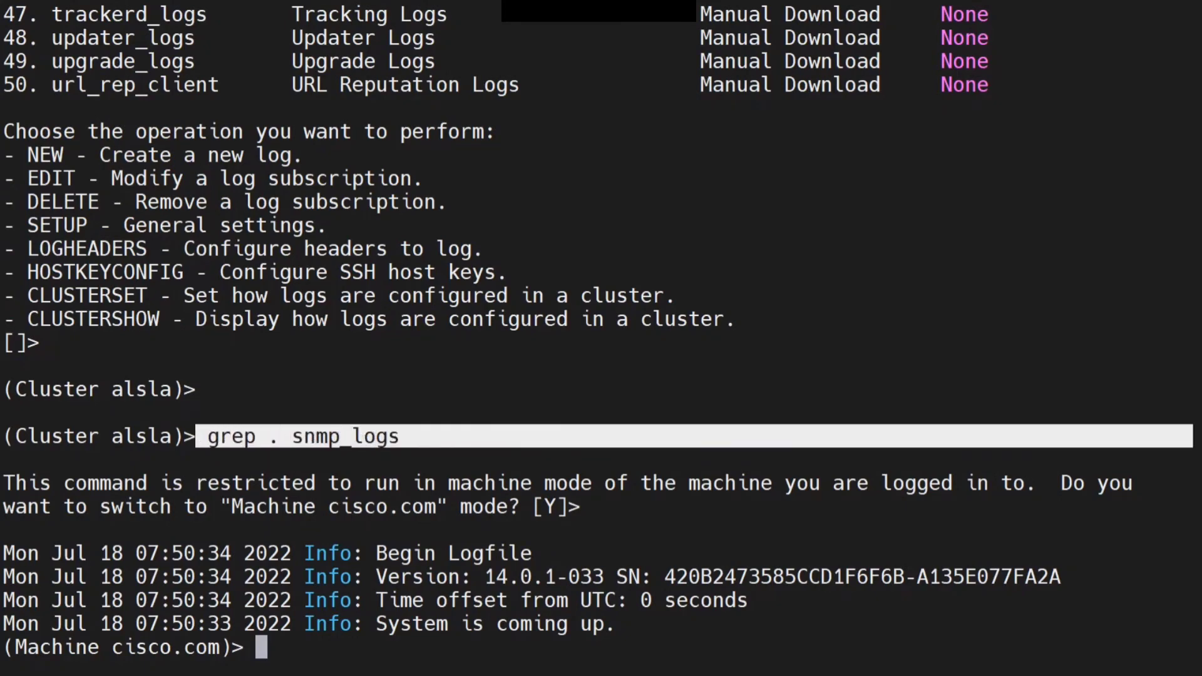
pyautogui.click(195, 436)
pyautogui.scroll(5, 601, 338)
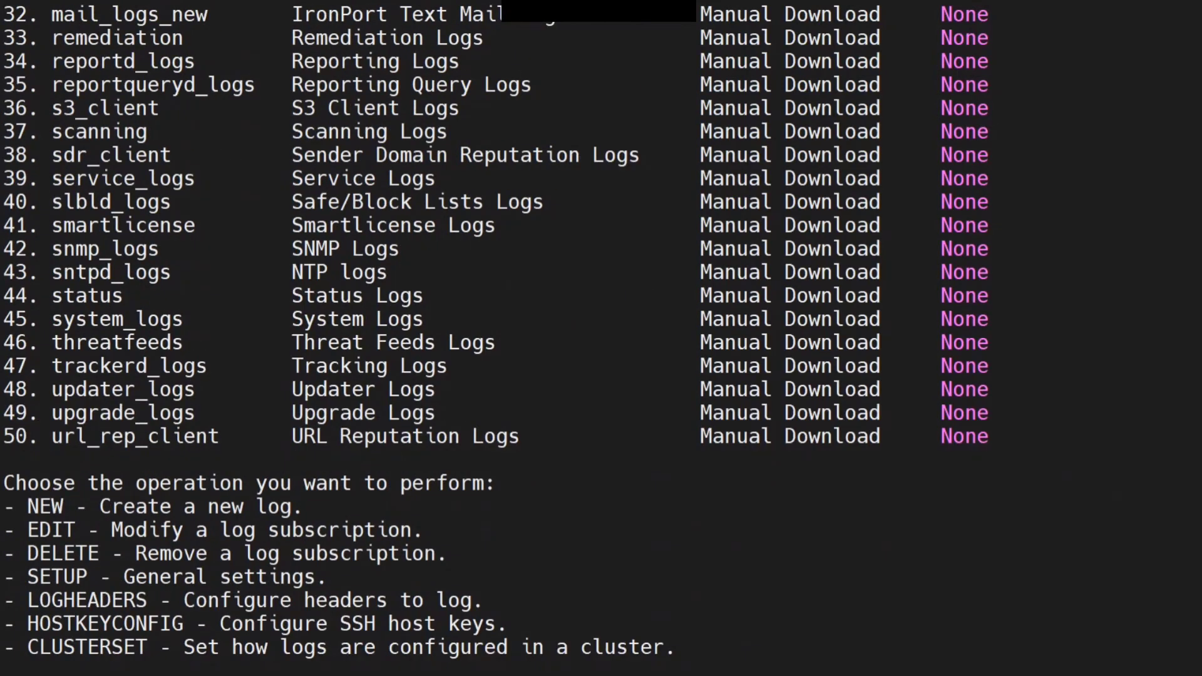
pyautogui.moveTo(52, 248); pyautogui.dragTo(171, 249)
pyautogui.scroll(-5, 601, 338)
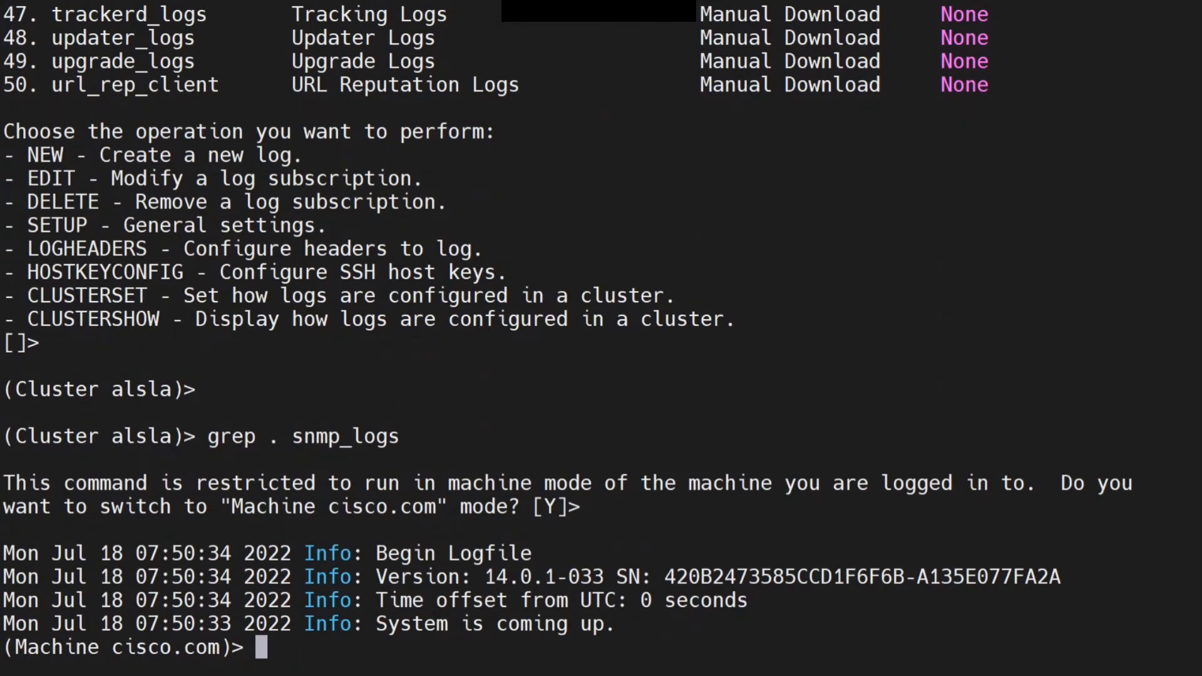
pyautogui.press('Return')
pyautogui.press('Return')
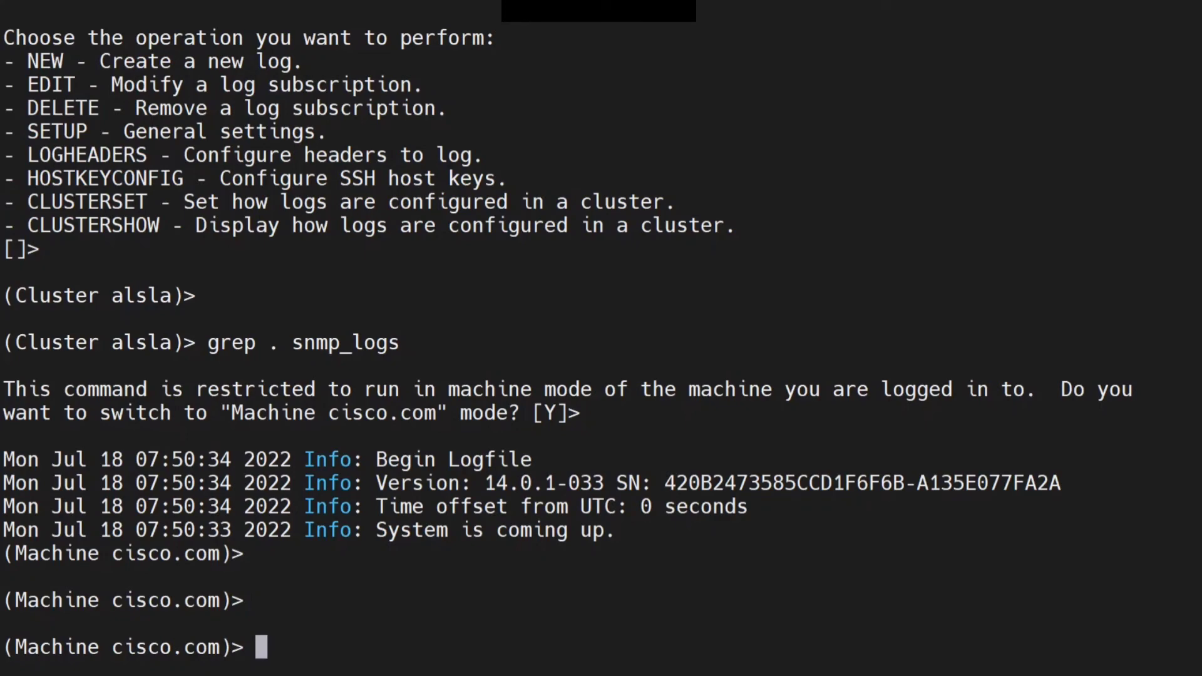
pyautogui.scroll(3, 601, 338)
pyautogui.scroll(-3, 601, 338)
pyautogui.scroll(3, 601, 338)
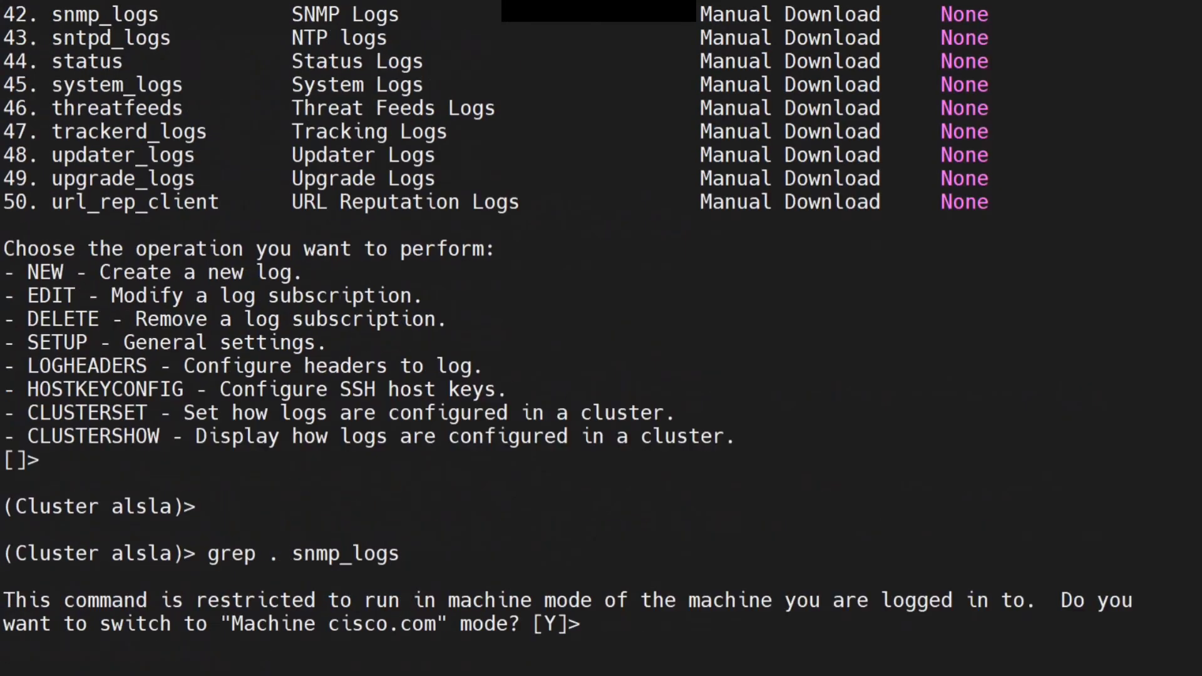
pyautogui.scroll(-3, 600, 338)
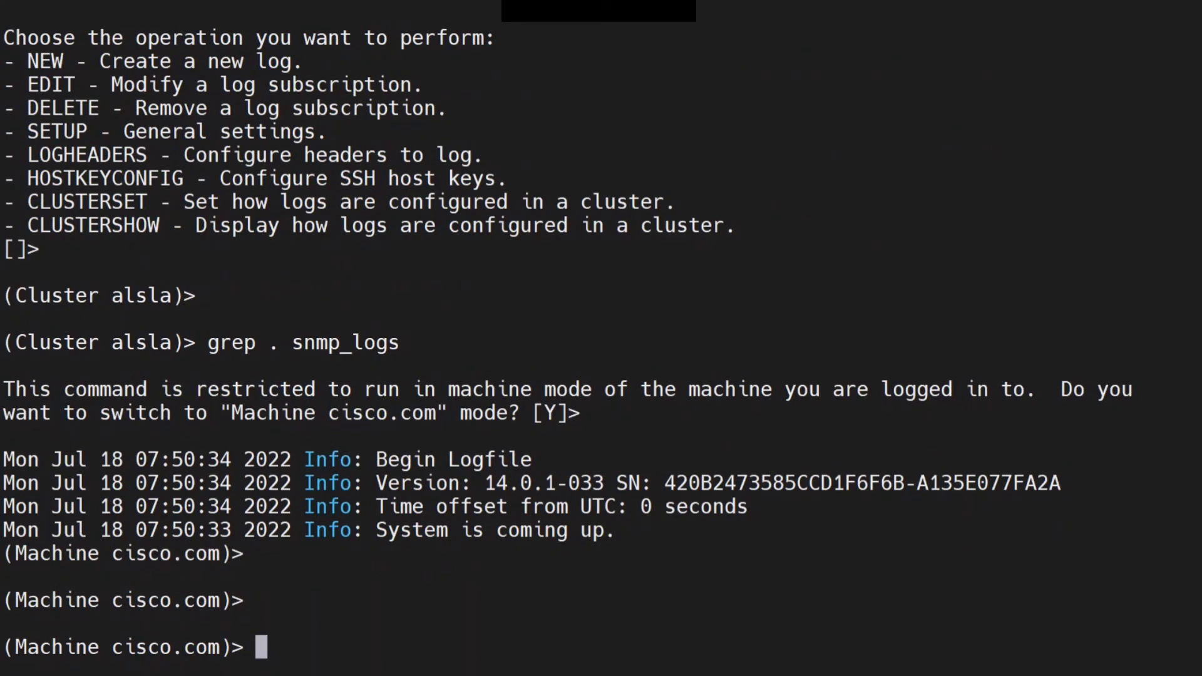